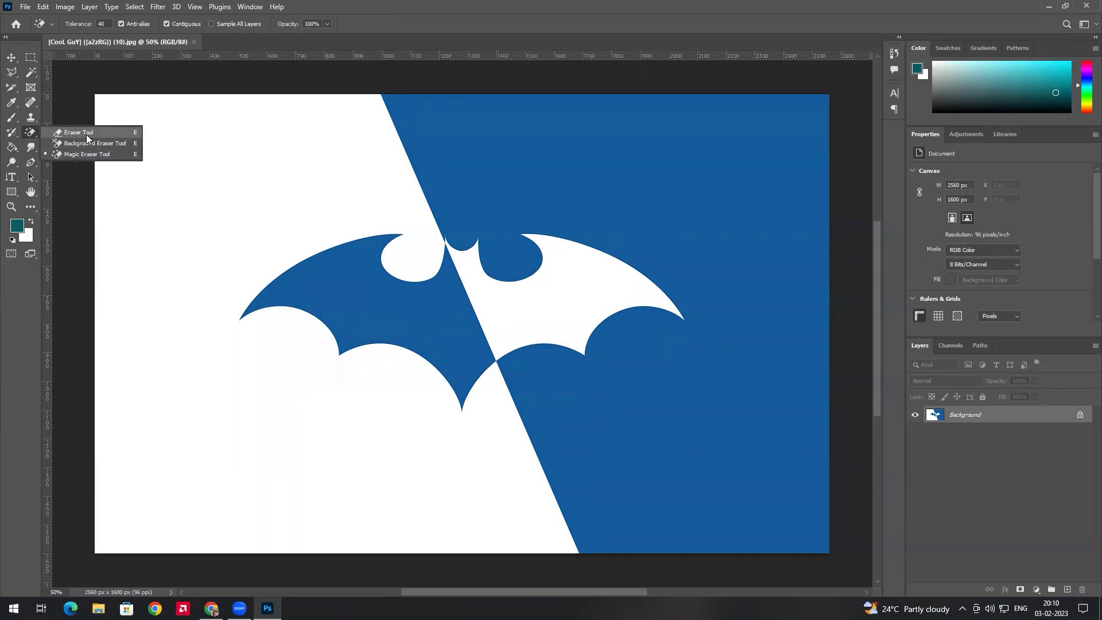
Choose the standard Eraser tool for erasing on the bat logo image.
click(86, 135)
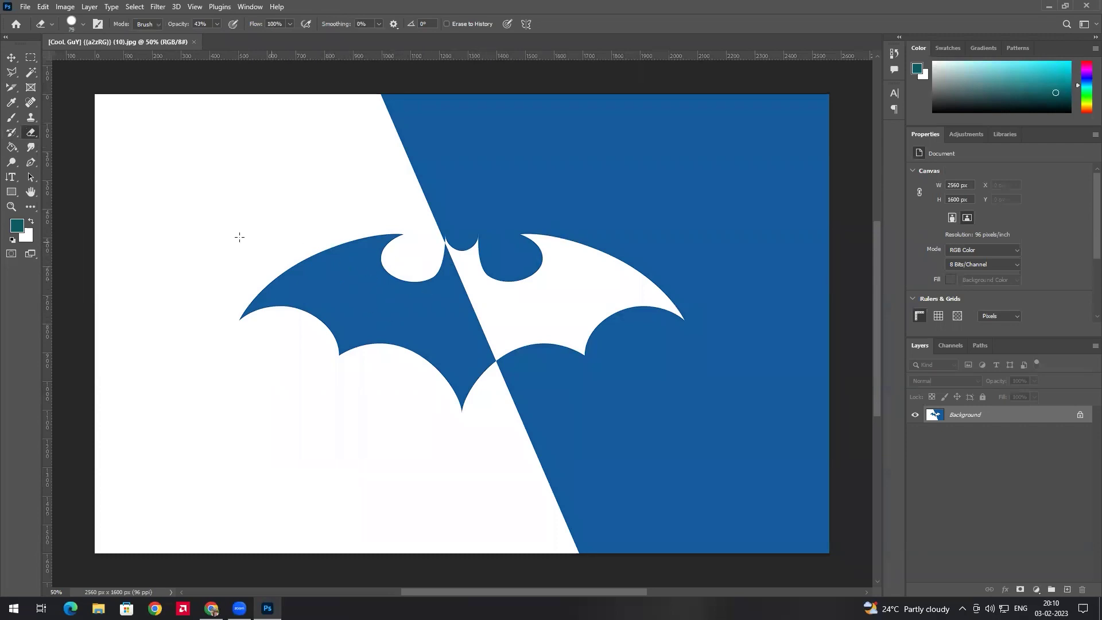
right_click(30, 134)
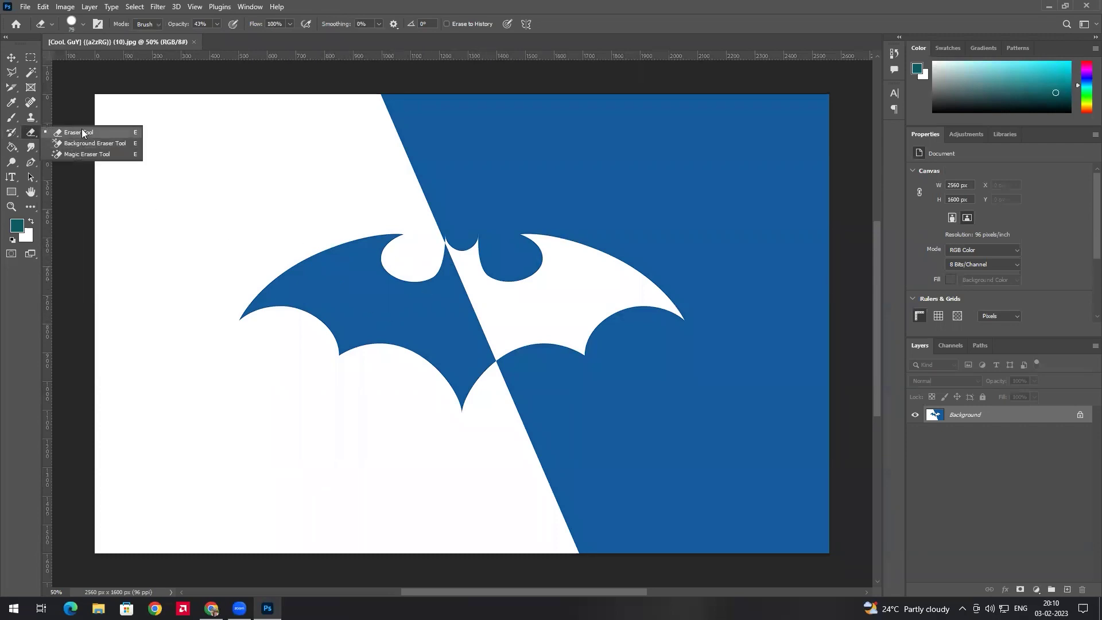
click(82, 132)
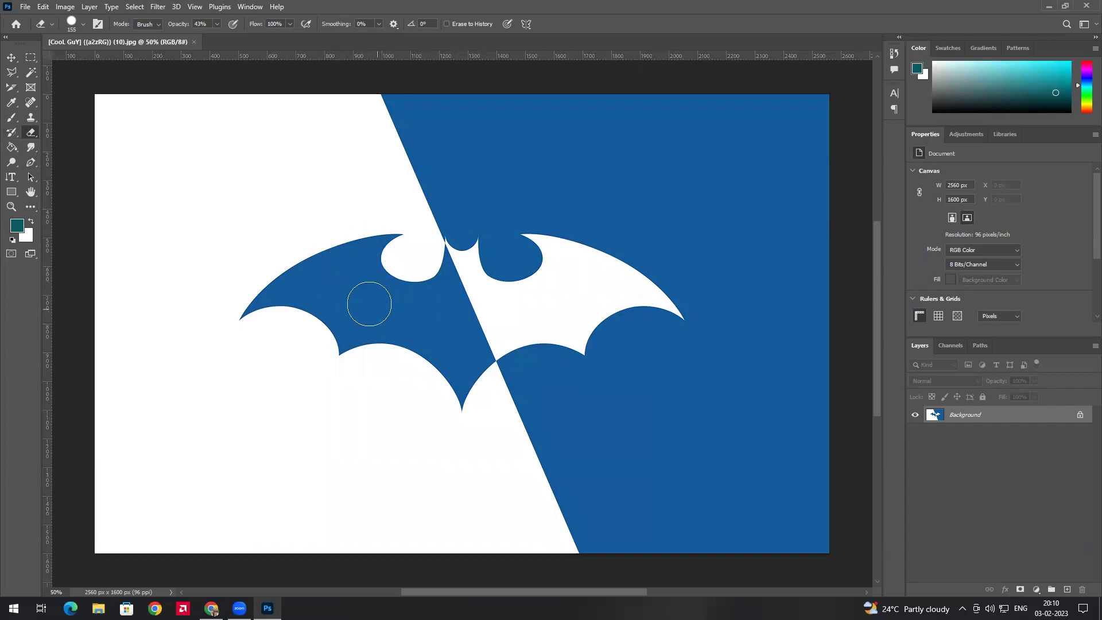
Set the eraser brush to 240 px with a hard edge and 100% opacity.
alt+right_click(365, 260)
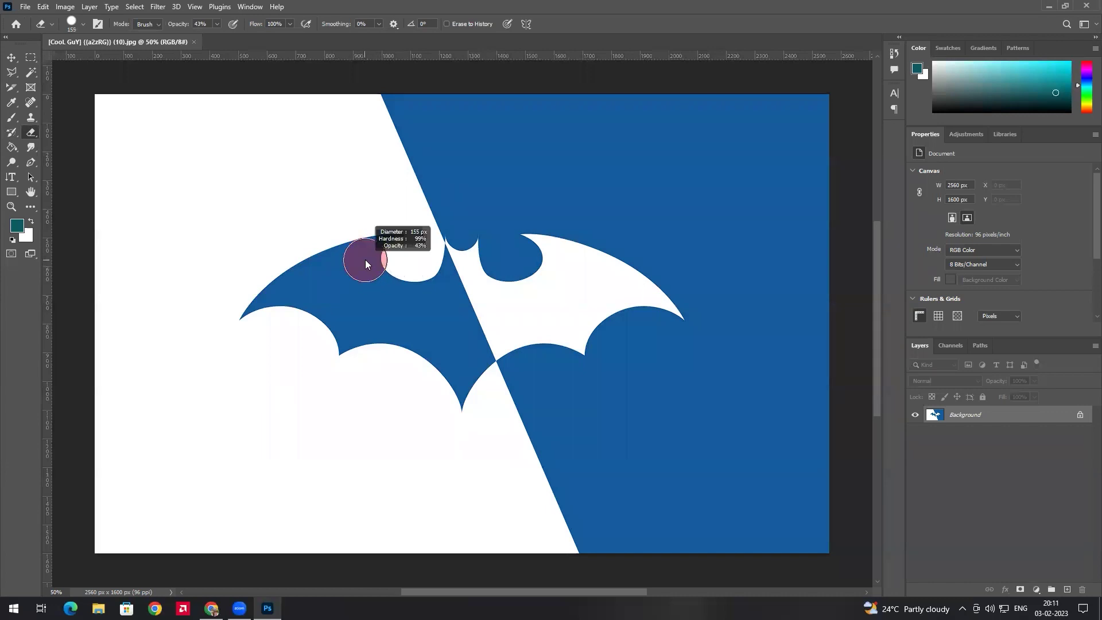
mouse_move(365, 259)
mouse_down()
mouse_move(426, 263)
mouse_move(363, 260)
mouse_move(380, 266)
mouse_up()
key(bracketleft)
key(bracketleft)
key(bracketleft)
key(bracketleft)
key(bracketright)
key(bracketright)
key(bracketright)
key(bracketright)
key(bracketleft)
key(bracketleft)
key(bracketleft)
drag(320, 328, 331, 344)
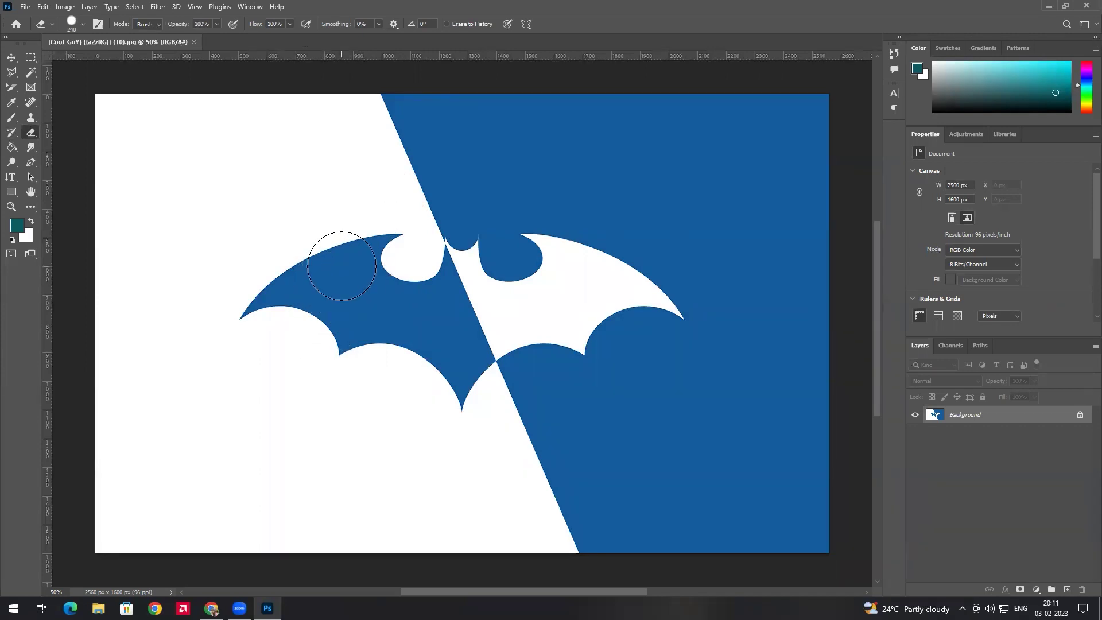
Try erasing across the bat logo on the locked Background layer, and undo the stroke.
mouse_move(360, 255)
mouse_down()
mouse_move(326, 274)
mouse_move(308, 318)
mouse_move(421, 328)
mouse_move(559, 378)
mouse_move(648, 381)
mouse_move(655, 415)
mouse_move(639, 438)
mouse_move(589, 459)
mouse_move(567, 442)
mouse_move(578, 414)
mouse_move(469, 393)
mouse_move(577, 380)
mouse_up()
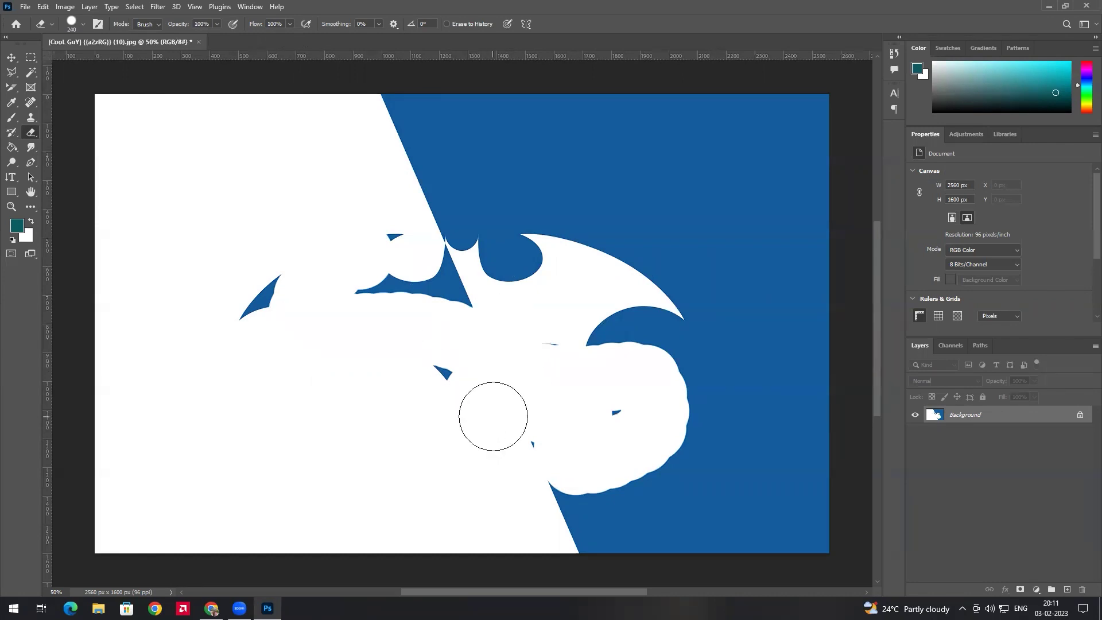
key(ctrl+z)
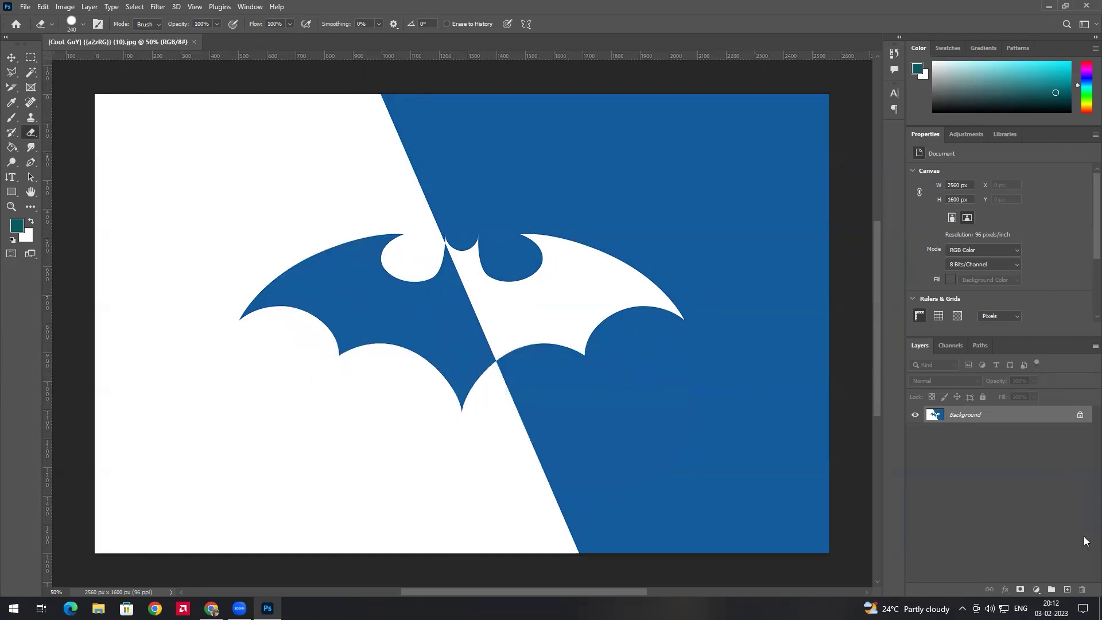
Convert the locked Background into a normal layer, keeping the default name Layer 0.
double_click(998, 419)
click(643, 182)
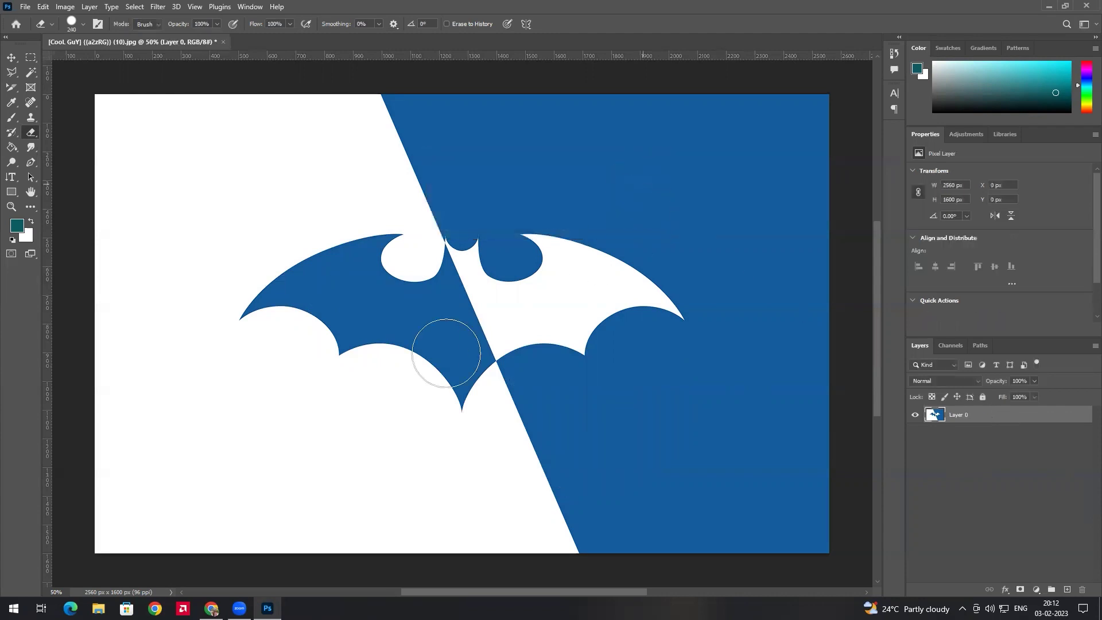
Erase across the middle of the bat on Layer 0 with the hard brush, inspect the erased edge closely, and undo it.
mouse_move(442, 253)
mouse_down()
mouse_move(415, 297)
mouse_move(481, 338)
mouse_move(477, 364)
mouse_move(424, 428)
mouse_move(404, 400)
mouse_move(428, 361)
mouse_move(413, 340)
mouse_move(358, 348)
mouse_move(340, 372)
mouse_move(378, 416)
mouse_move(379, 438)
mouse_move(438, 452)
mouse_move(507, 412)
mouse_move(571, 343)
mouse_move(630, 353)
mouse_move(634, 396)
mouse_move(563, 436)
mouse_move(491, 458)
mouse_move(545, 414)
mouse_move(618, 380)
mouse_move(643, 331)
mouse_move(628, 278)
mouse_move(453, 275)
mouse_move(588, 319)
mouse_move(442, 314)
mouse_move(467, 304)
mouse_move(410, 396)
mouse_move(487, 348)
mouse_move(575, 328)
mouse_move(587, 369)
mouse_move(525, 410)
mouse_move(465, 422)
mouse_move(536, 366)
mouse_move(541, 388)
mouse_up()
key(ctrl+z)
scroll(646, 367, up, 5)
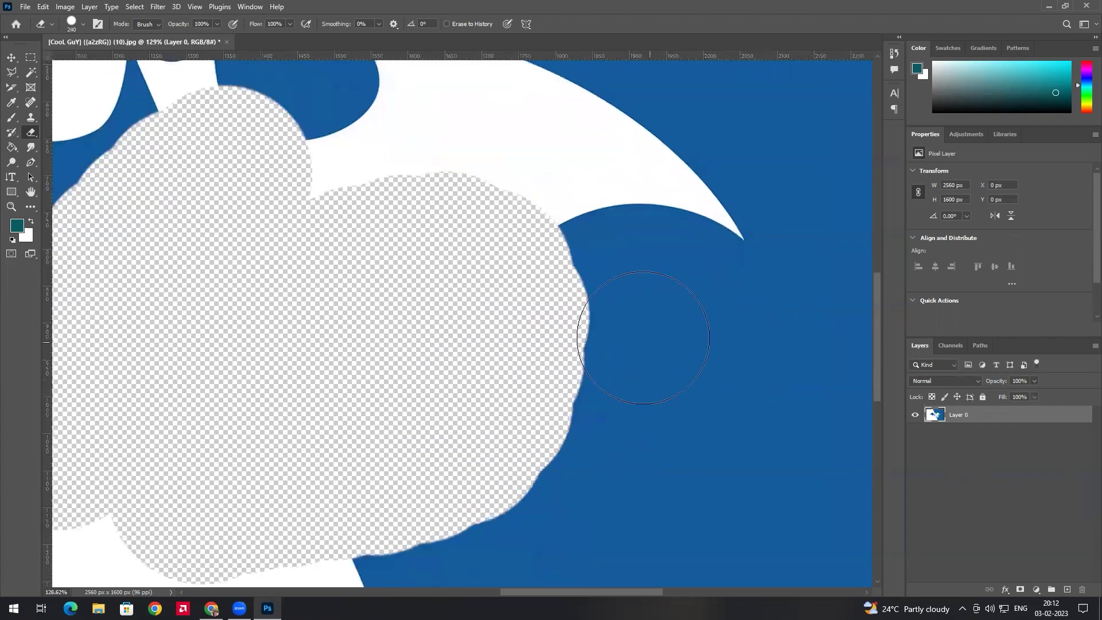
scroll(643, 337, up, 2)
scroll(475, 246, up, 2)
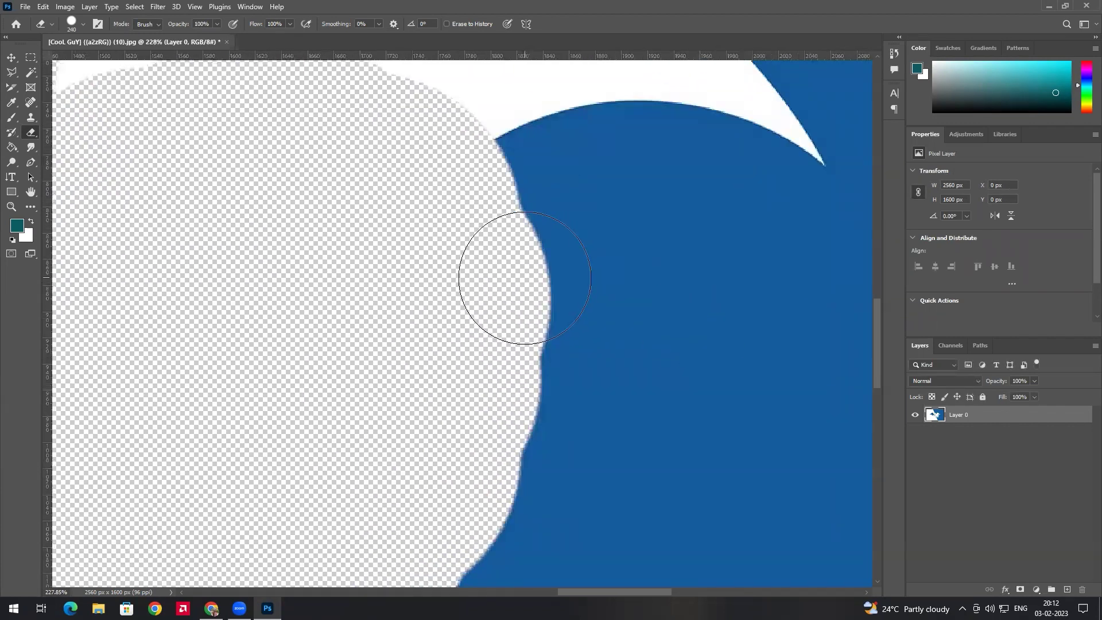
scroll(524, 278, down, 5)
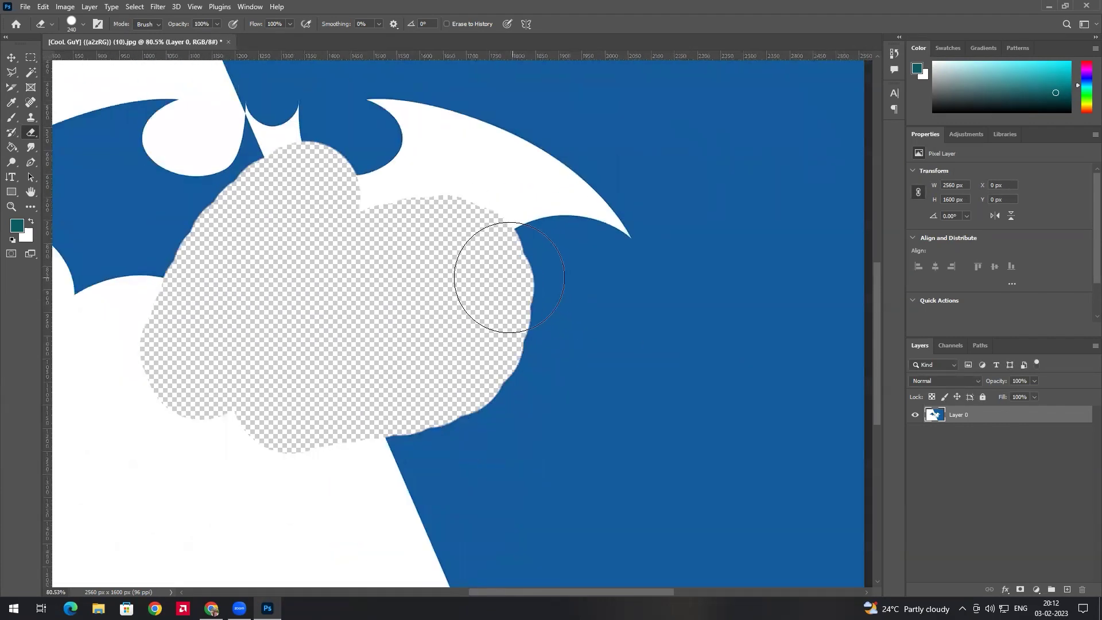
scroll(423, 320, down, 1)
key(ctrl+z)
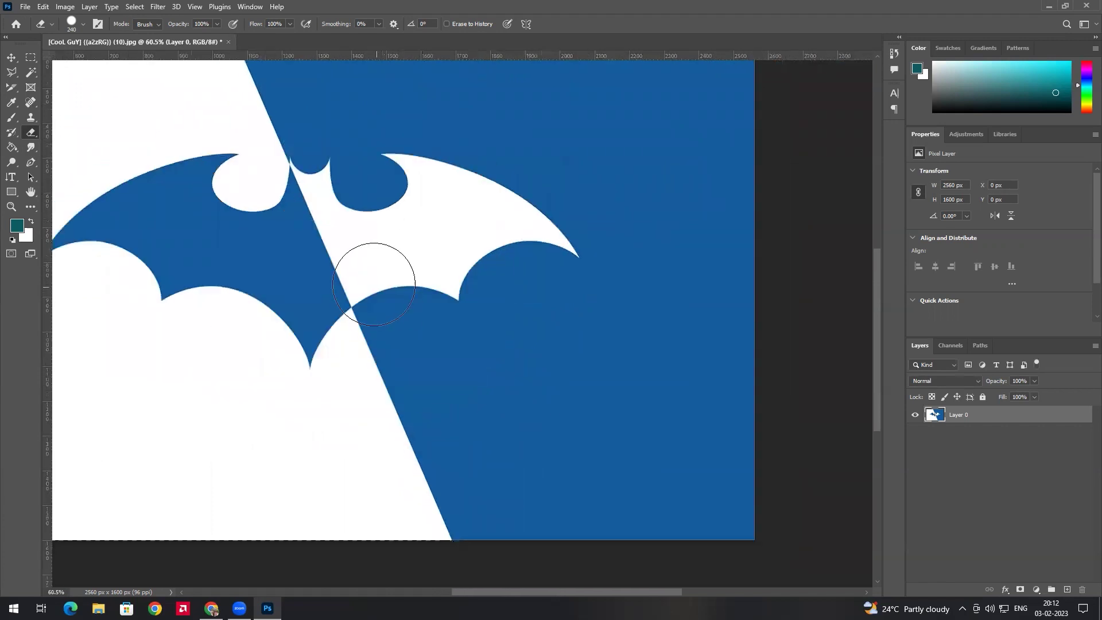
Soften and enlarge the eraser brush, erase across the lower part of the bat, and inspect the feathered edge.
mouse_move(344, 311)
mouse_down()
mouse_move(343, 63)
mouse_move(320, 258)
mouse_up()
mouse_move(319, 305)
mouse_down()
mouse_move(325, 285)
mouse_move(338, 290)
mouse_move(336, 43)
mouse_move(323, 251)
mouse_up()
mouse_move(323, 205)
mouse_down()
mouse_move(329, 39)
mouse_move(338, 127)
mouse_move(334, 148)
mouse_move(334, 72)
mouse_move(328, 294)
mouse_move(387, 291)
mouse_move(353, 290)
mouse_move(375, 287)
mouse_move(358, 190)
mouse_move(366, 171)
mouse_move(370, 271)
mouse_move(374, 76)
mouse_move(371, 307)
mouse_up()
mouse_move(381, 280)
mouse_down()
mouse_move(387, 128)
mouse_move(394, 352)
mouse_up()
click(369, 300)
mouse_move(369, 300)
mouse_down()
mouse_move(296, 400)
mouse_move(518, 350)
mouse_move(463, 314)
mouse_move(309, 337)
mouse_move(487, 304)
mouse_up()
scroll(516, 295, up, 4)
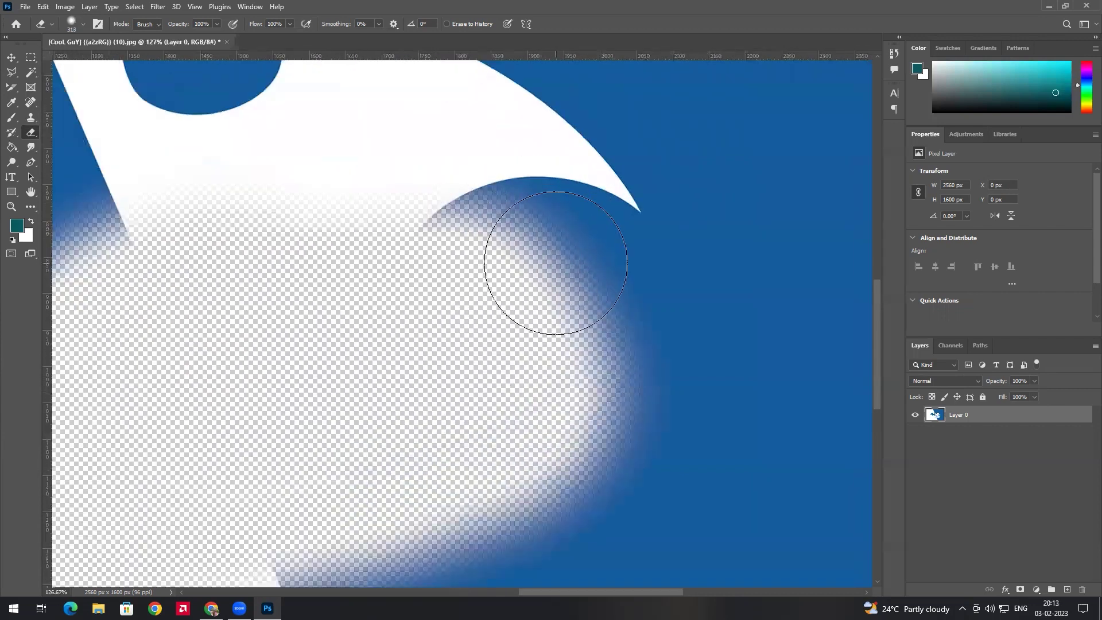
scroll(544, 255, down, 4)
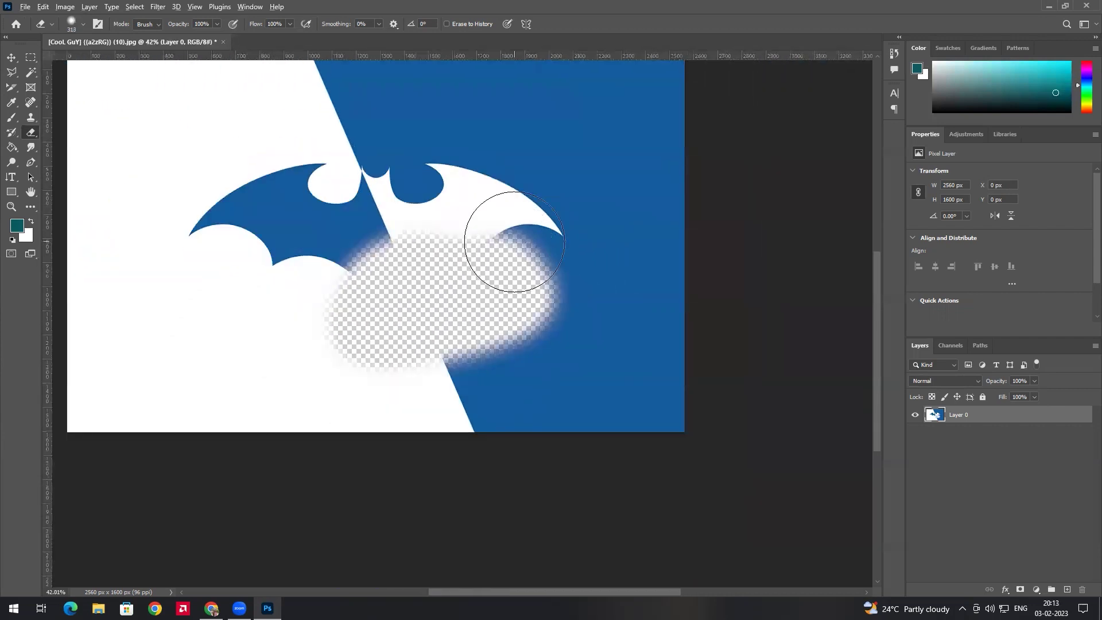
scroll(495, 260, up, 1)
scroll(495, 260, up, 2)
scroll(485, 247, down, 2)
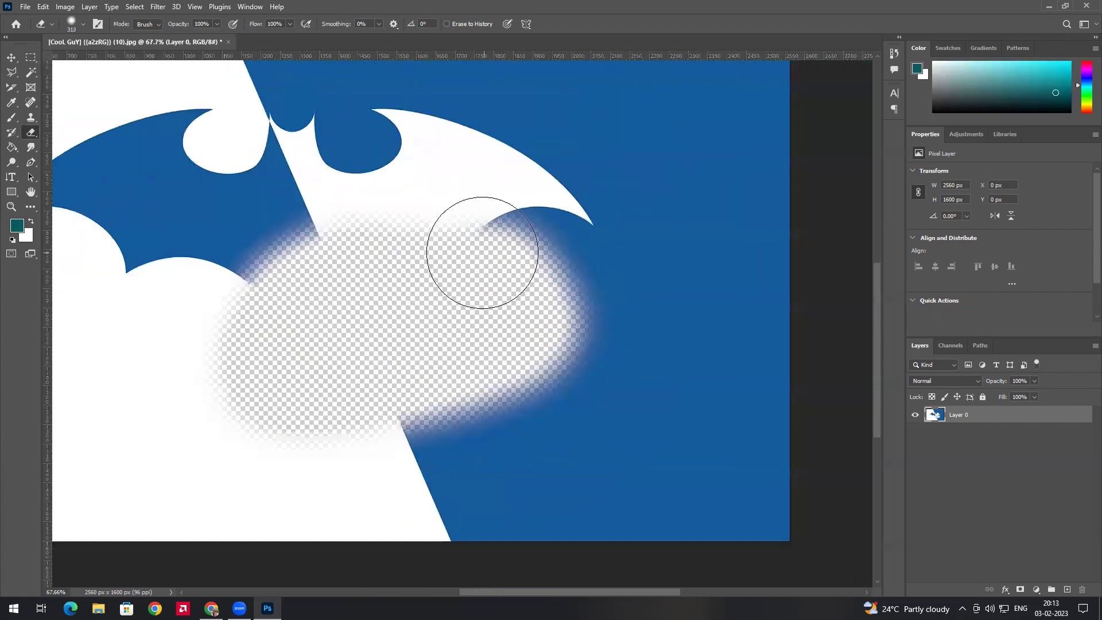
Make the eraser brush hard again, erase broadly across the bat and the white upper area, and undo all erasing strokes.
alt+right_click(477, 218)
scroll(467, 224, down, 2)
mouse_move(467, 227)
mouse_down()
mouse_move(443, 189)
mouse_move(285, 247)
mouse_move(563, 221)
mouse_up()
scroll(556, 216, up, 3)
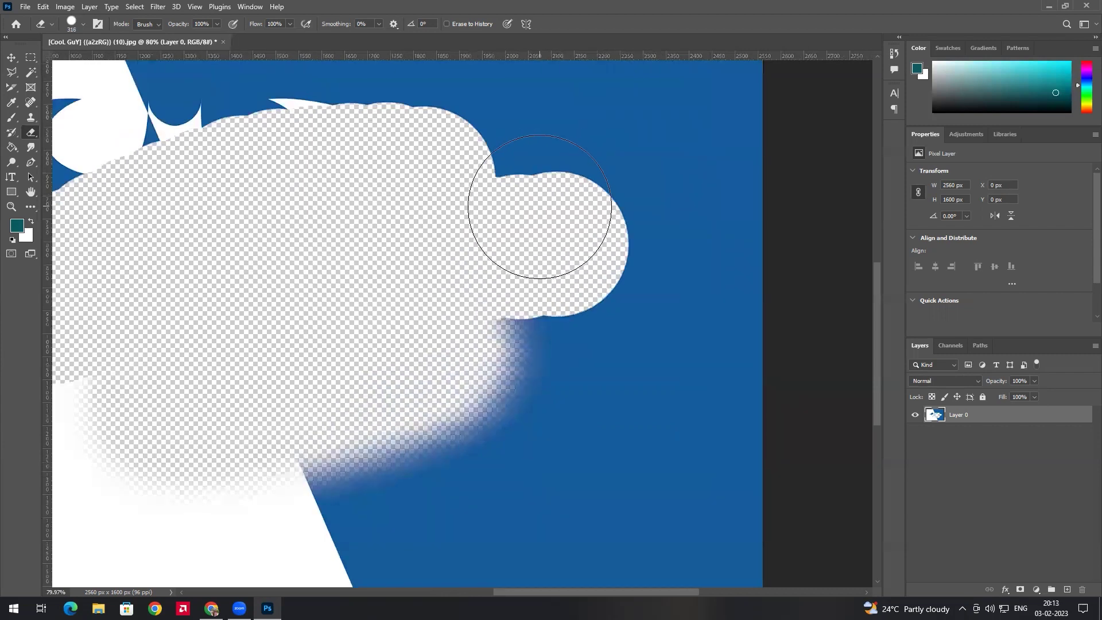
scroll(521, 201, down, 4)
drag(312, 197, 408, 324)
mouse_move(423, 251)
mouse_down()
mouse_move(406, 253)
mouse_move(321, 342)
mouse_move(435, 209)
mouse_move(279, 290)
mouse_move(368, 224)
mouse_move(373, 164)
mouse_move(278, 197)
mouse_move(341, 317)
mouse_up()
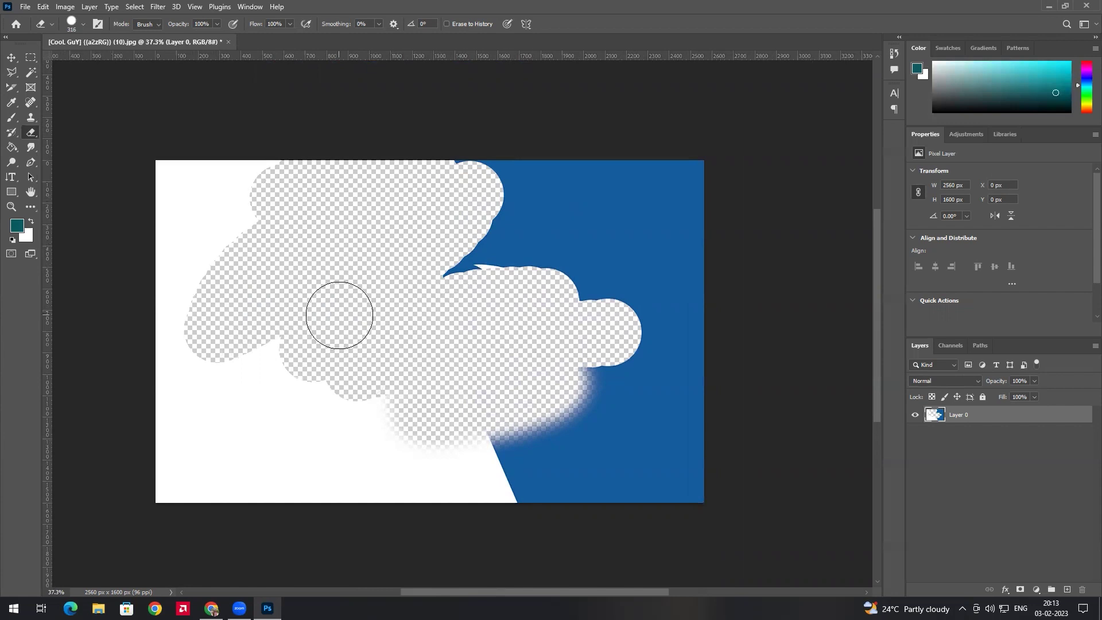
key(ctrl+z)
key(ctrl+z)
key(ctrl+z)
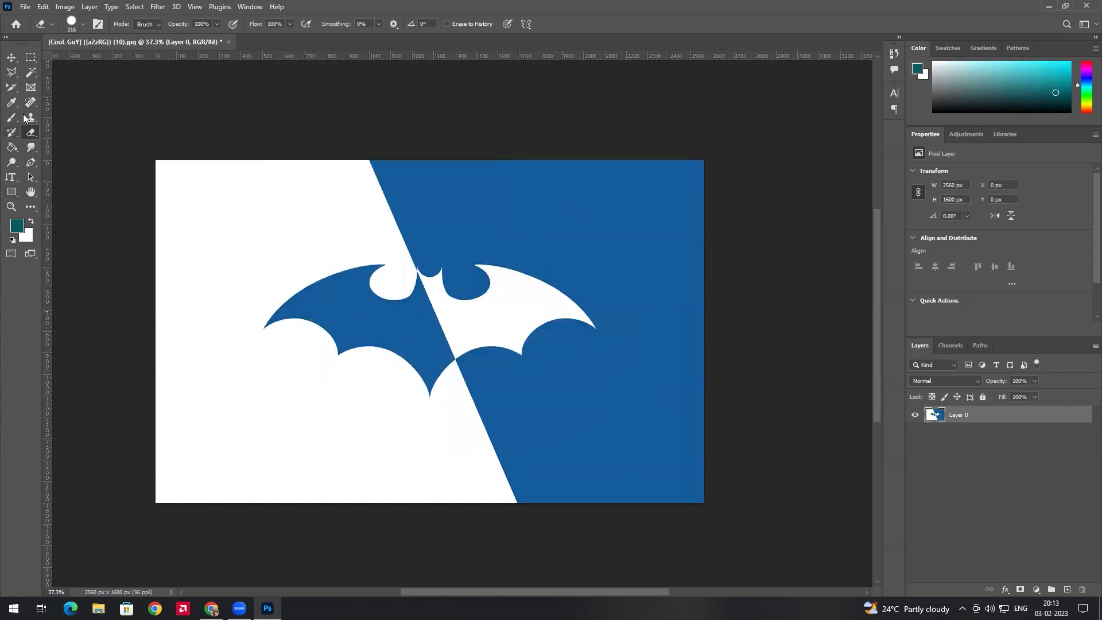
Open the image hairstyle.jpg as a second document.
right_click(31, 133)
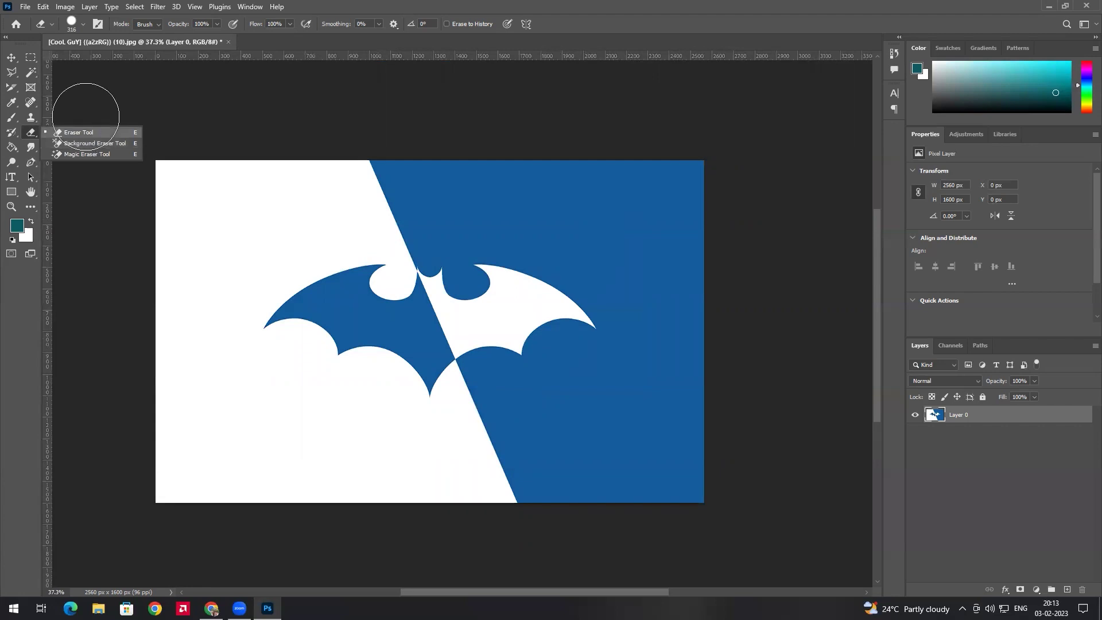
click(25, 6)
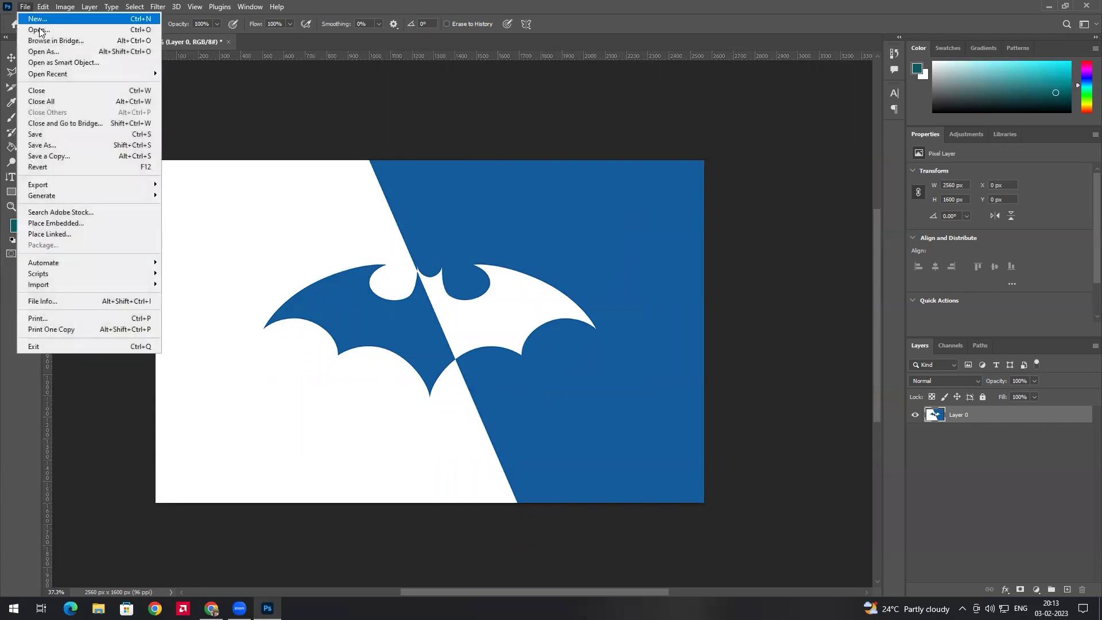
click(34, 30)
click(492, 175)
double_click(498, 182)
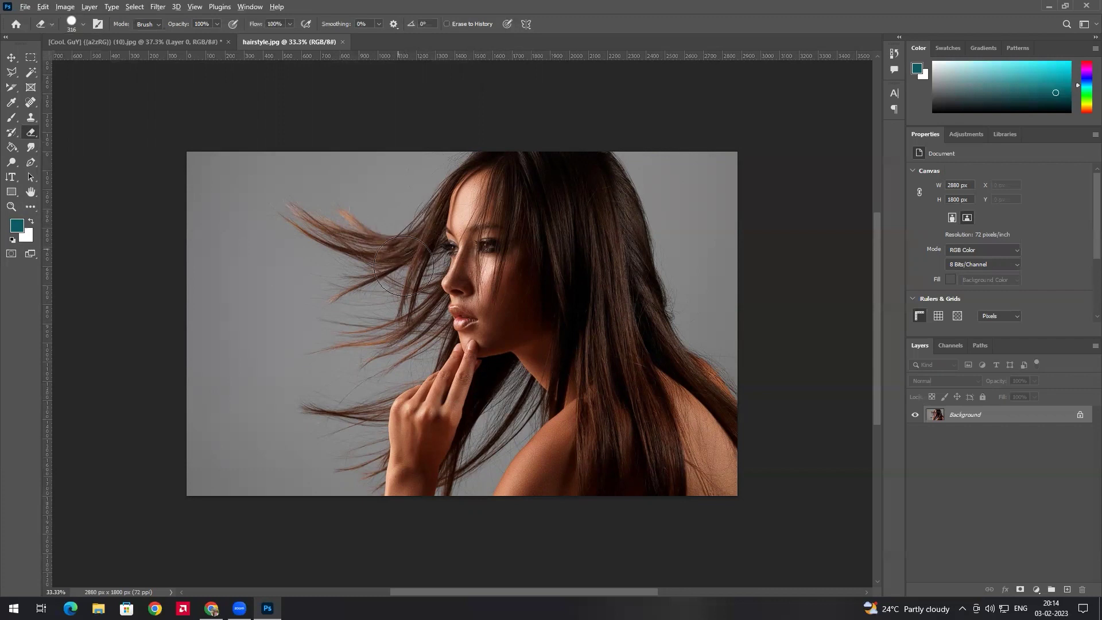
Try to select the woman's face and nearby hair strands with an enlarged Quick Selection brush, and clear the selection.
scroll(398, 198, up, 5)
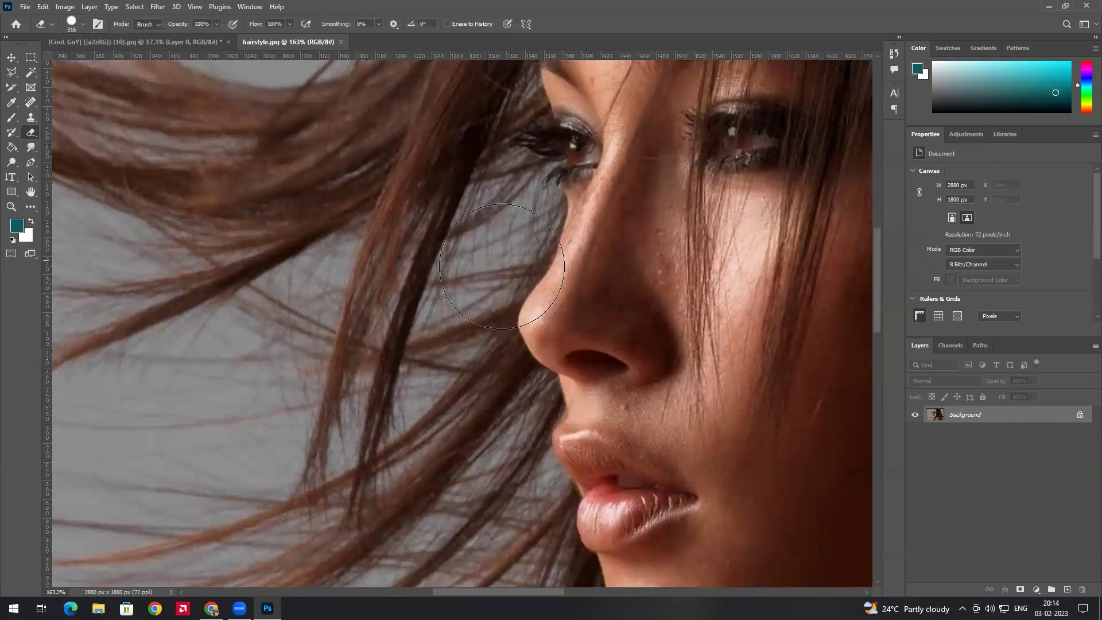
scroll(436, 248, down, 3)
click(27, 76)
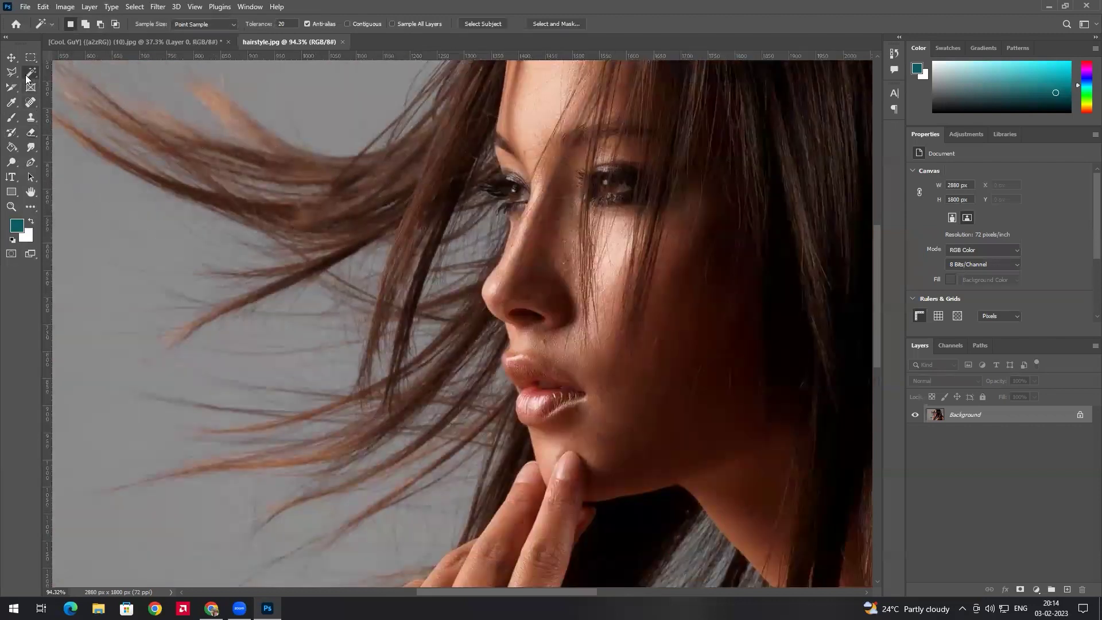
right_click(31, 76)
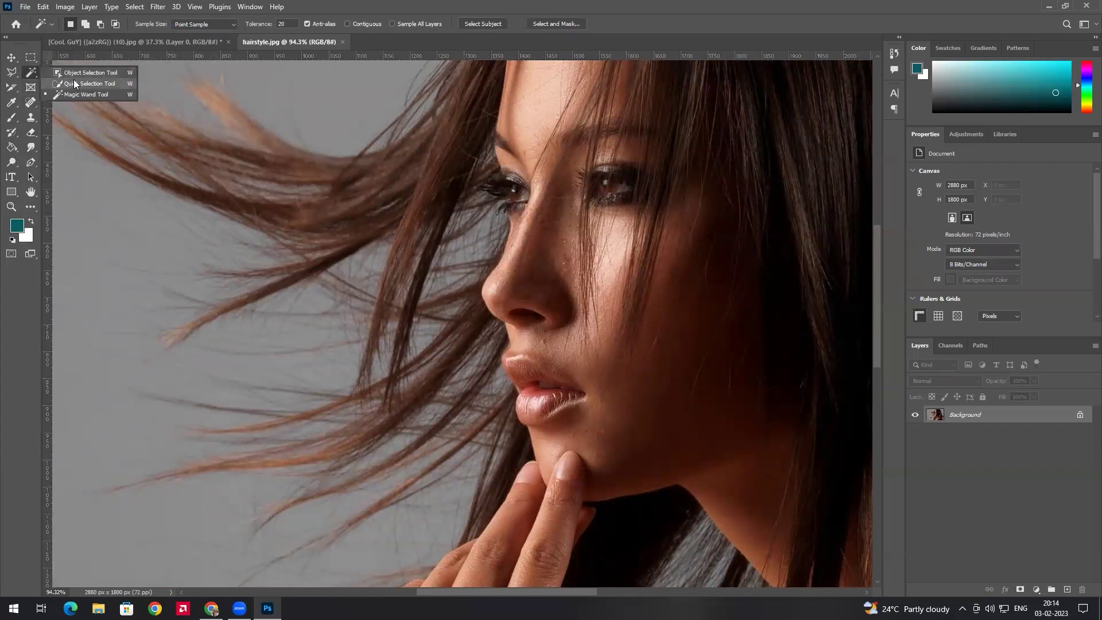
click(74, 84)
scroll(519, 322, down, 8)
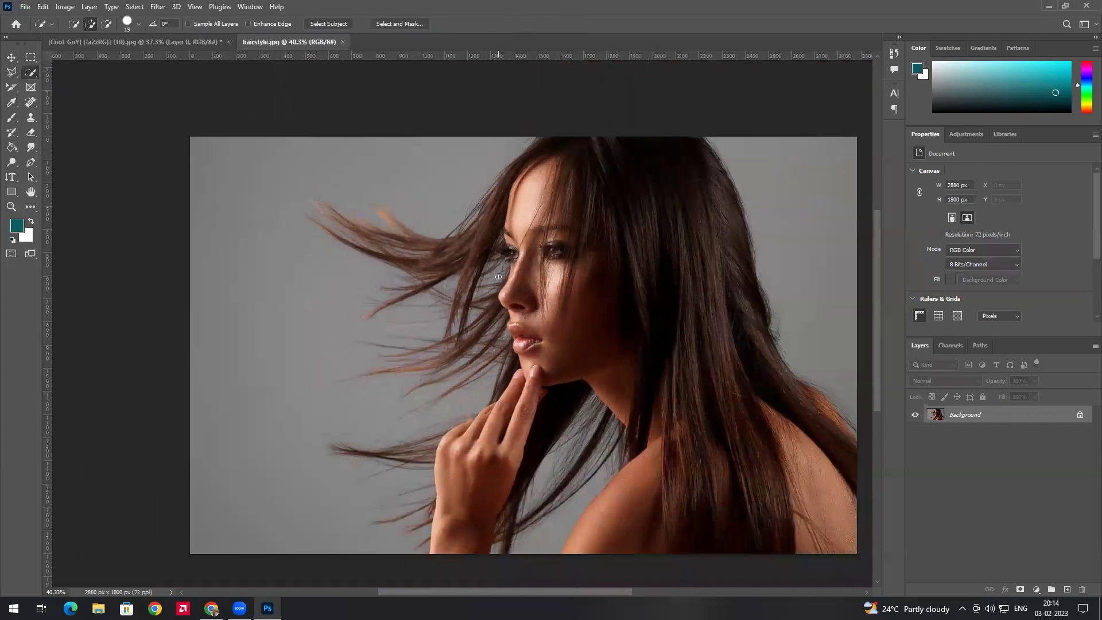
scroll(503, 278, up, 4)
drag(502, 279, 510, 280)
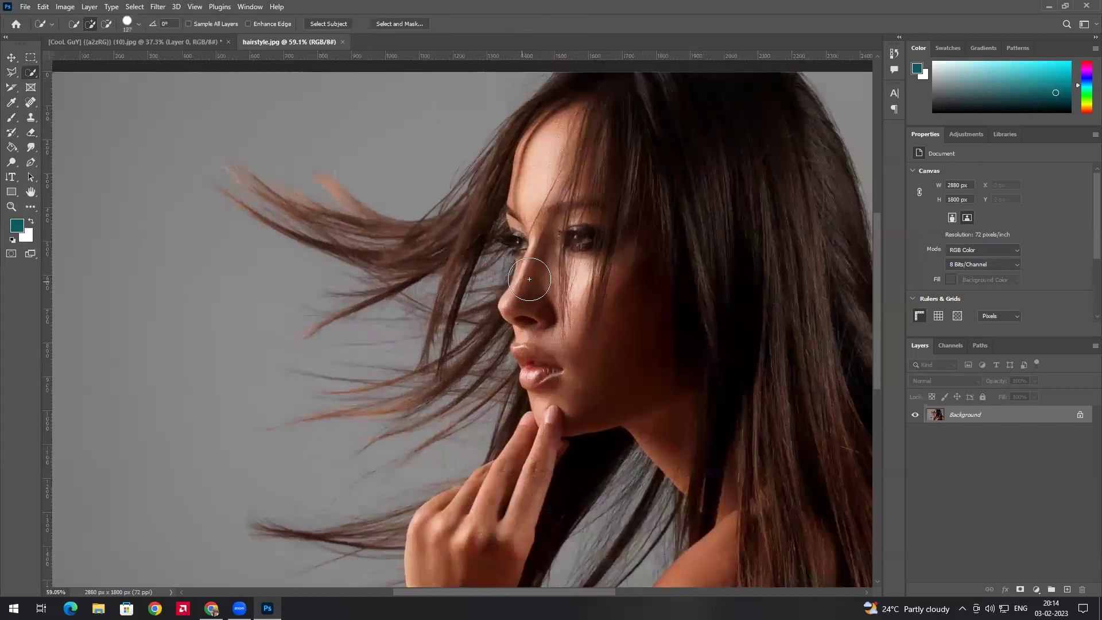
scroll(506, 276, up, 2)
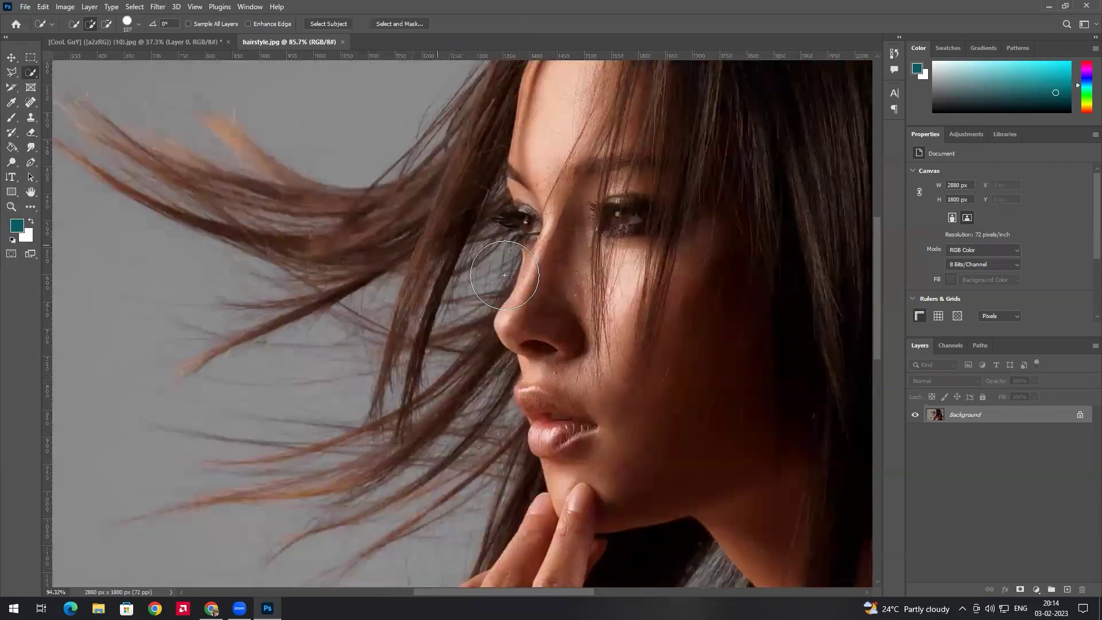
scroll(514, 252, up, 1)
scroll(515, 252, down, 2)
mouse_move(519, 253)
mouse_down()
mouse_move(580, 224)
mouse_move(623, 253)
mouse_move(568, 288)
mouse_move(534, 229)
mouse_move(551, 198)
mouse_move(504, 209)
mouse_move(449, 248)
mouse_up()
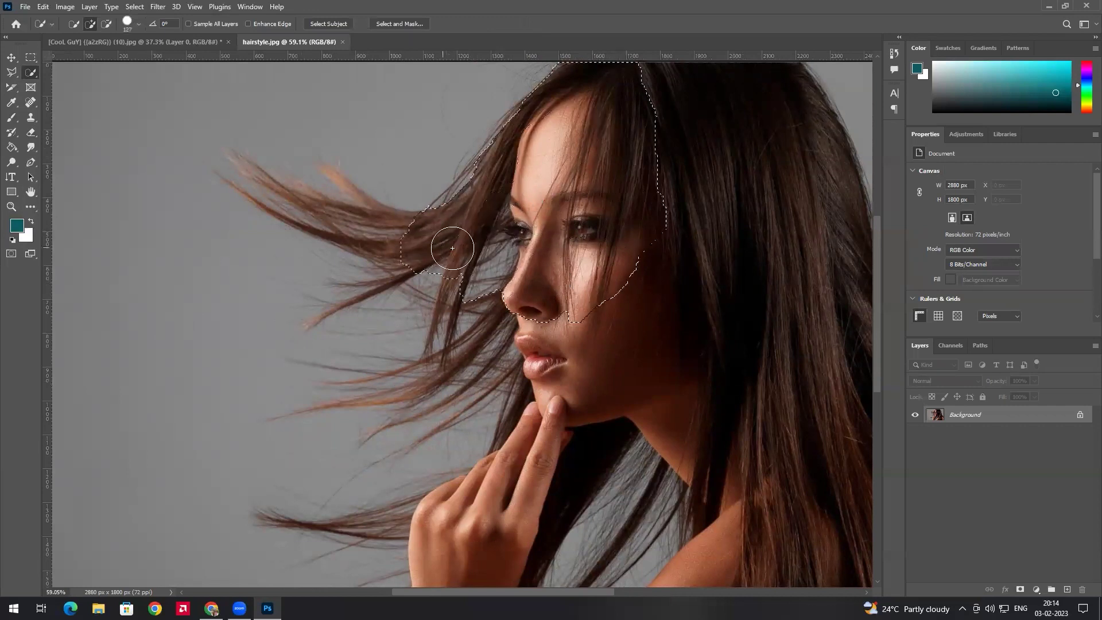
key(space)
mouse_move(616, 171)
mouse_down()
mouse_move(502, 241)
mouse_move(519, 195)
mouse_move(639, 245)
mouse_up()
key(ctrl+d)
scroll(406, 305, up, 4)
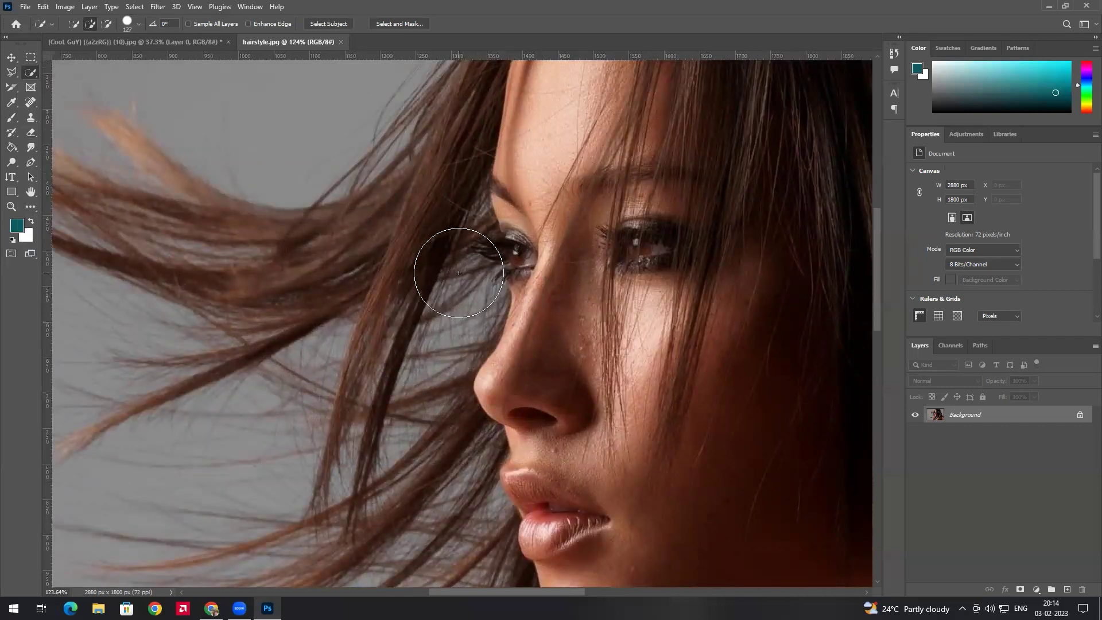
scroll(463, 263, down, 4)
Switch to the Background Eraser tool and set its limits to Discontiguous.
drag(33, 131, 72, 144)
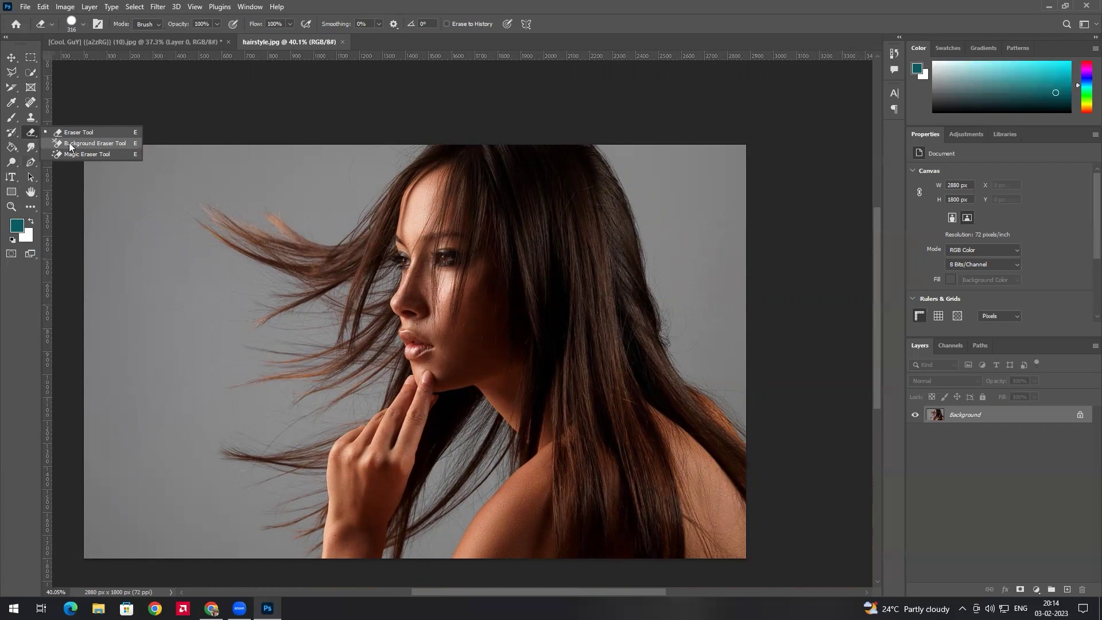
click(70, 145)
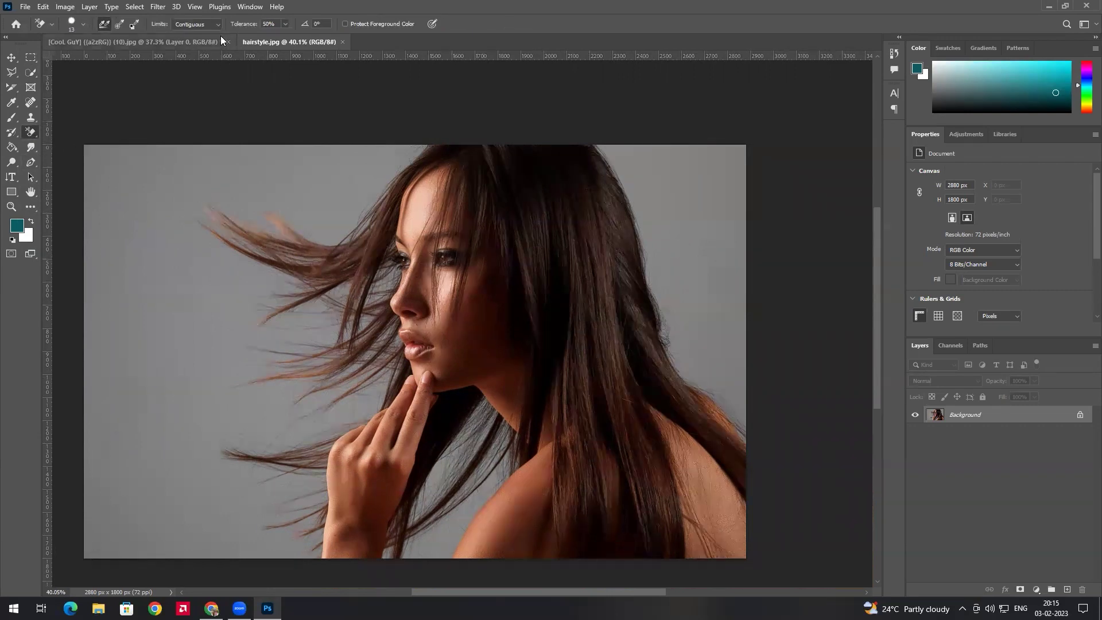
click(183, 24)
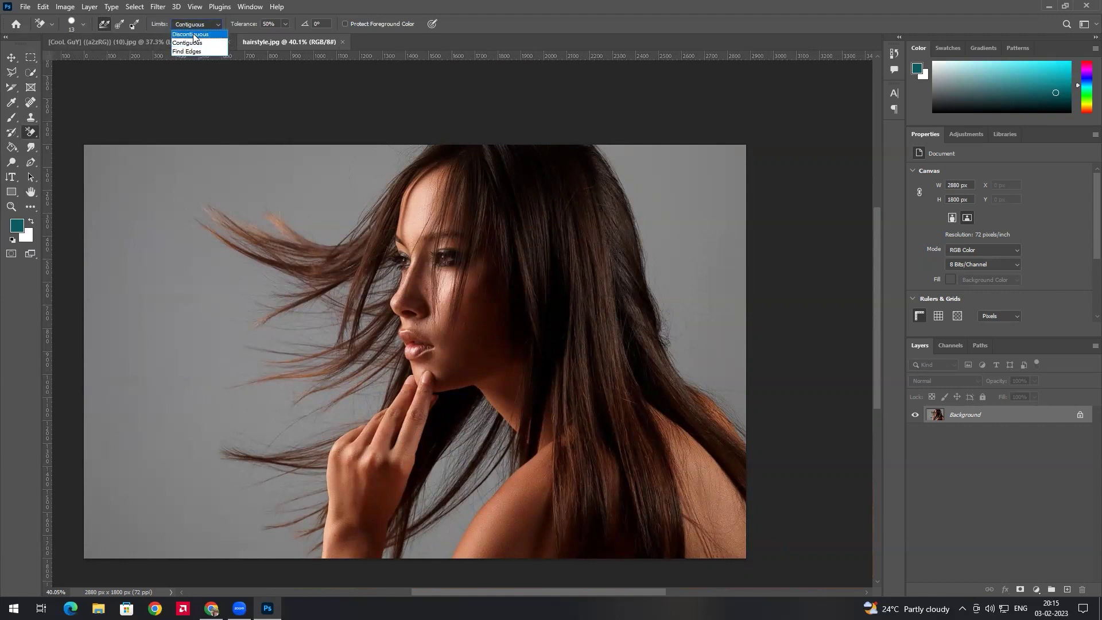
click(193, 34)
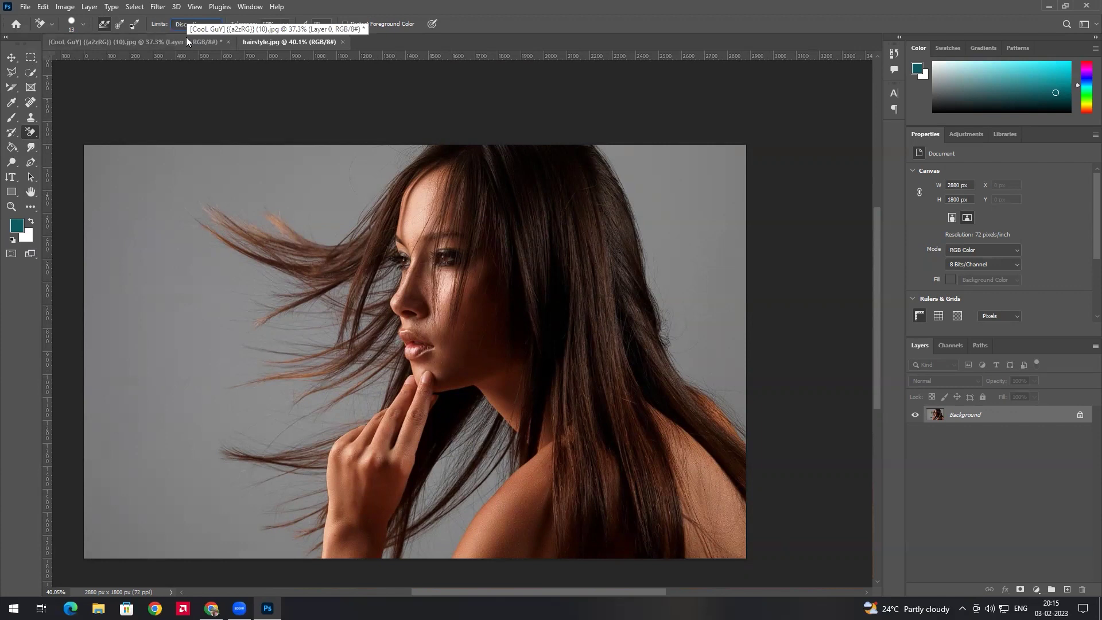
click(194, 25)
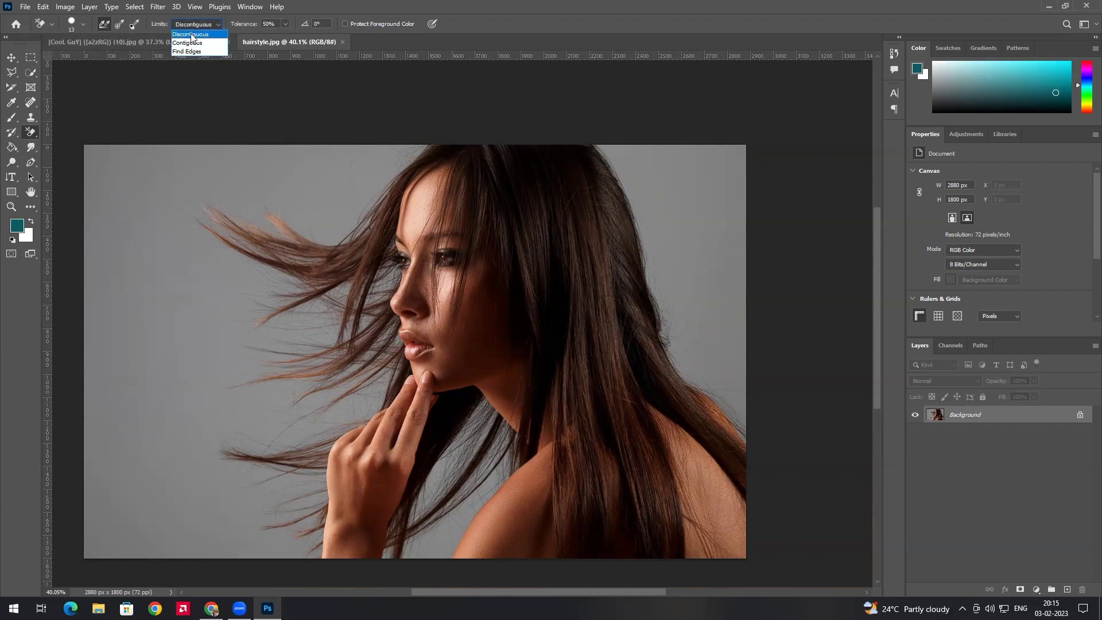
click(192, 34)
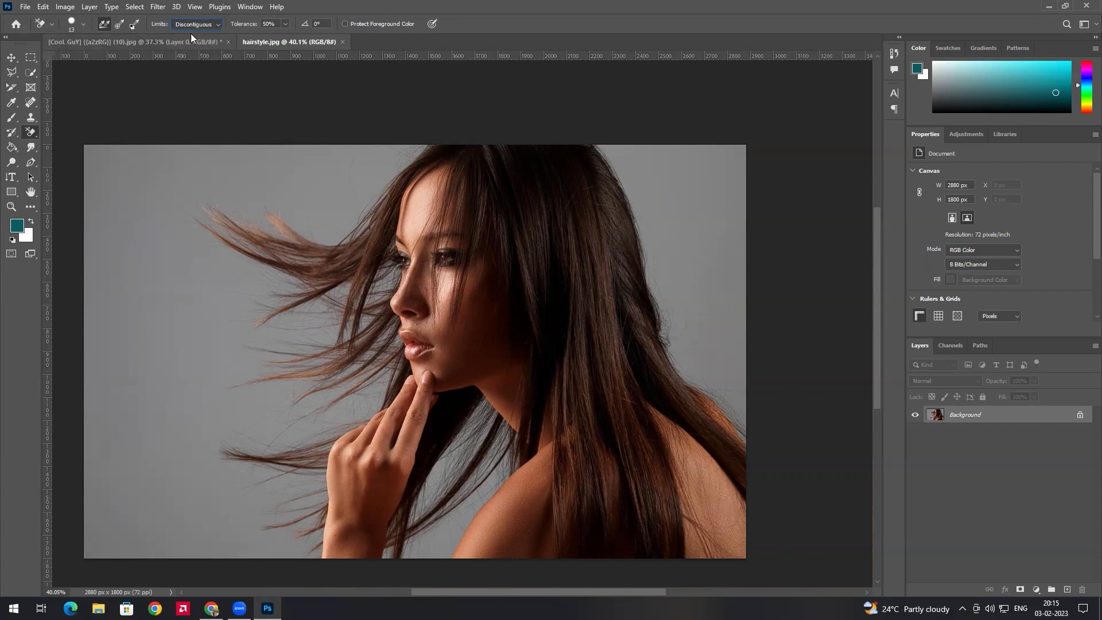
Set the Background Eraser sampling to Once, enlarge the brush to 273 px, and try erasing the backdrop around the hair at 50% tolerance.
click(119, 26)
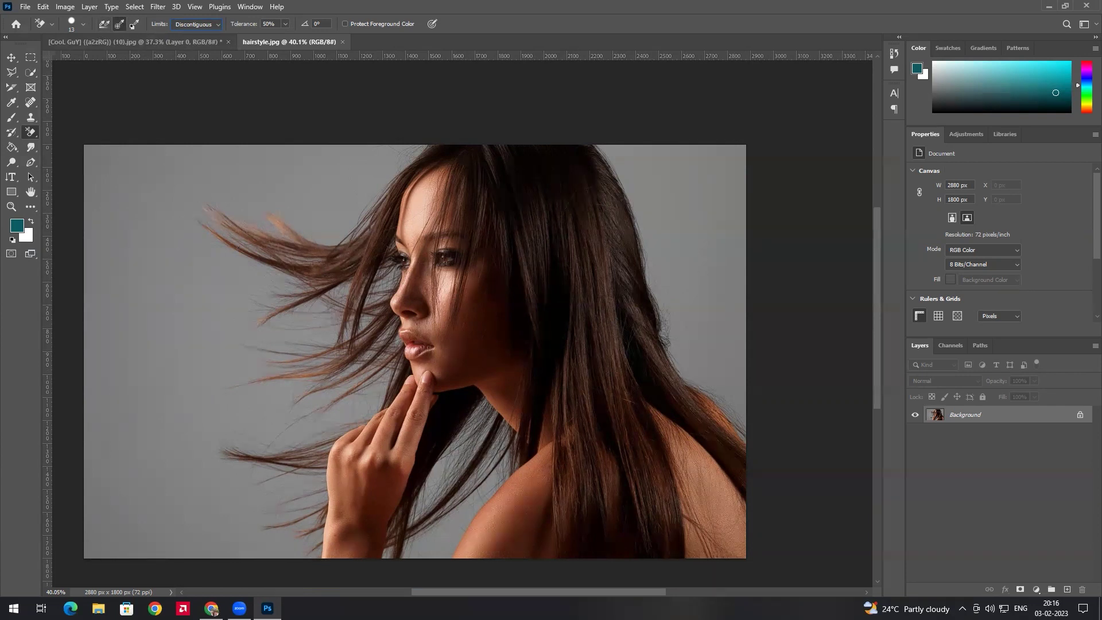
drag(185, 281, 215, 280)
mouse_move(164, 245)
mouse_down()
mouse_move(270, 258)
mouse_move(281, 302)
mouse_move(306, 320)
mouse_move(369, 304)
mouse_move(361, 263)
mouse_move(306, 260)
mouse_up()
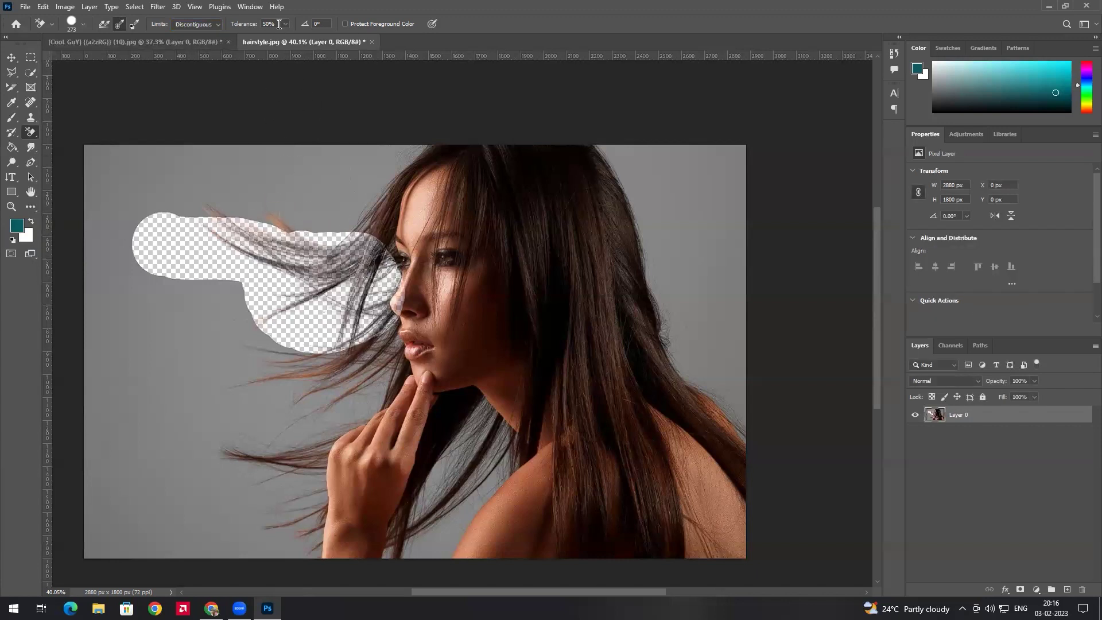
key(ctrl+z)
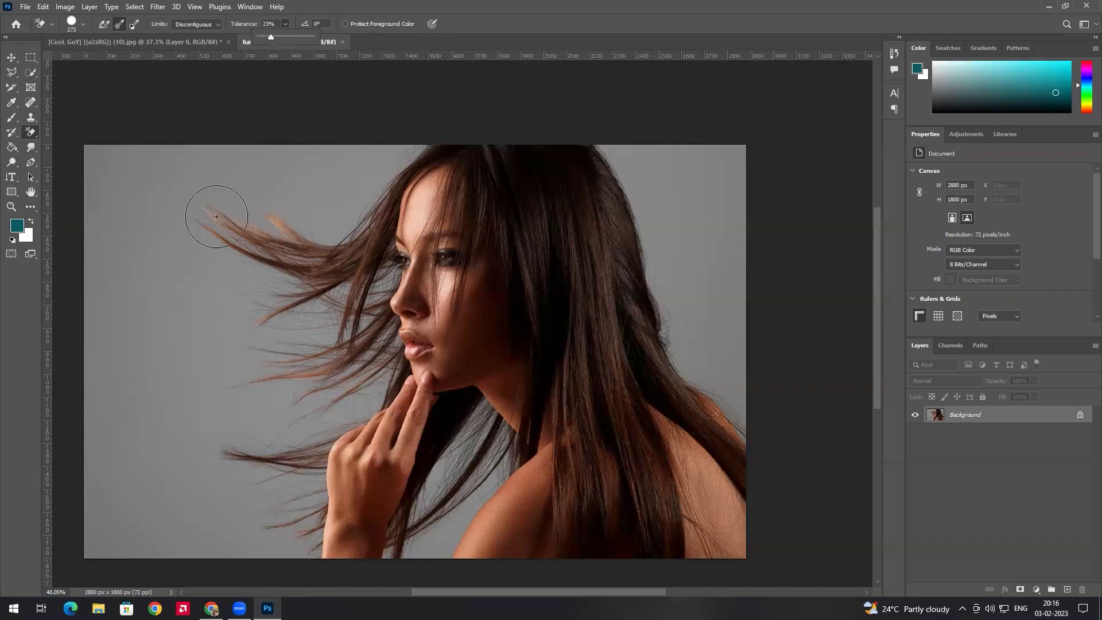
Set the tolerance to 23%, test erasing strokes over the backdrop and blowing hair strands, and undo each test.
mouse_move(160, 216)
mouse_down()
mouse_move(258, 255)
mouse_move(275, 281)
mouse_move(269, 319)
mouse_move(291, 332)
mouse_move(370, 274)
mouse_move(355, 240)
mouse_move(295, 234)
mouse_move(258, 207)
mouse_move(298, 190)
mouse_move(358, 205)
mouse_up()
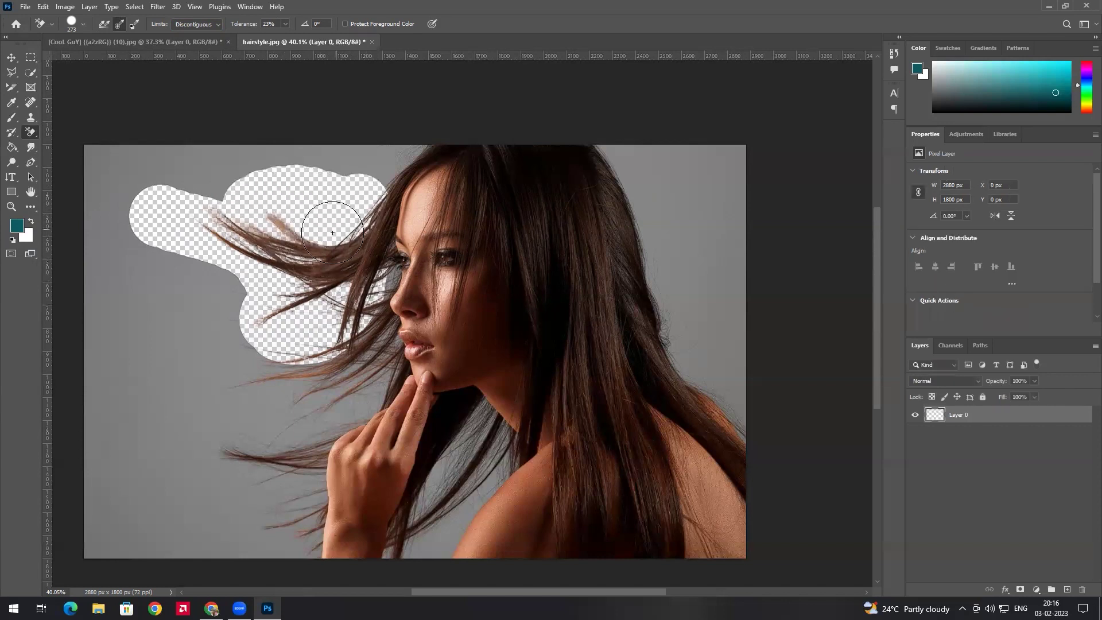
key(ctrl+z)
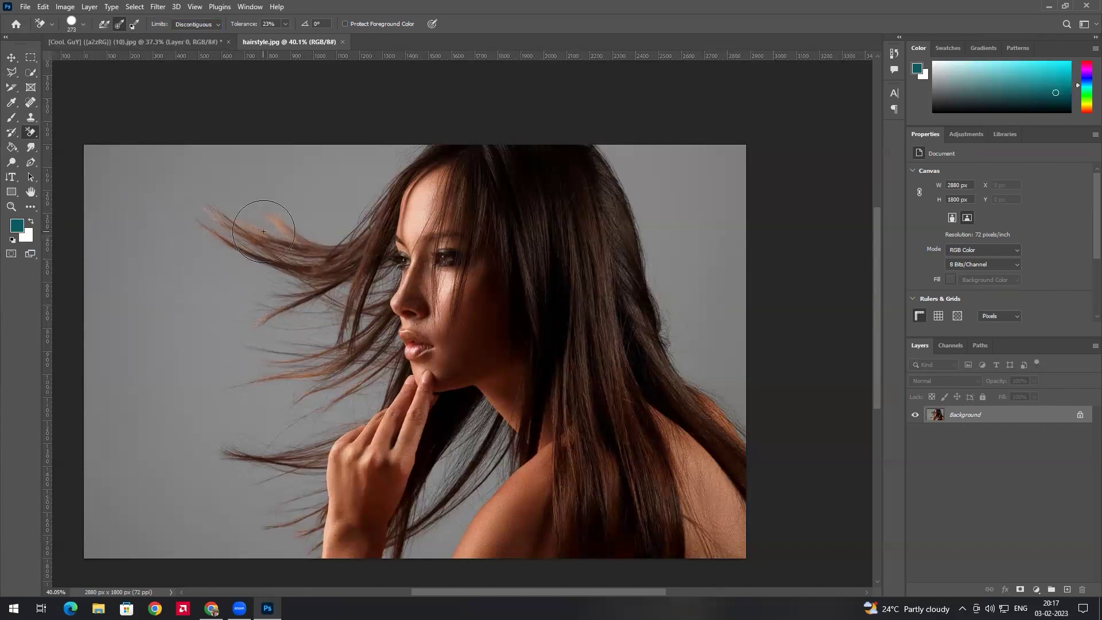
mouse_move(252, 236)
mouse_down()
mouse_move(348, 251)
mouse_move(395, 195)
mouse_move(485, 161)
mouse_move(514, 167)
mouse_move(517, 222)
mouse_move(570, 293)
mouse_move(587, 342)
mouse_move(601, 523)
mouse_move(558, 516)
mouse_move(497, 461)
mouse_move(483, 374)
mouse_move(361, 371)
mouse_move(386, 305)
mouse_move(283, 392)
mouse_move(383, 231)
mouse_move(217, 234)
mouse_move(220, 362)
mouse_up()
key(ctrl+z)
Erase the whole gray backdrop around the woman and between her hair strands with the brush enlarged to 532 px.
scroll(402, 309, up, 5)
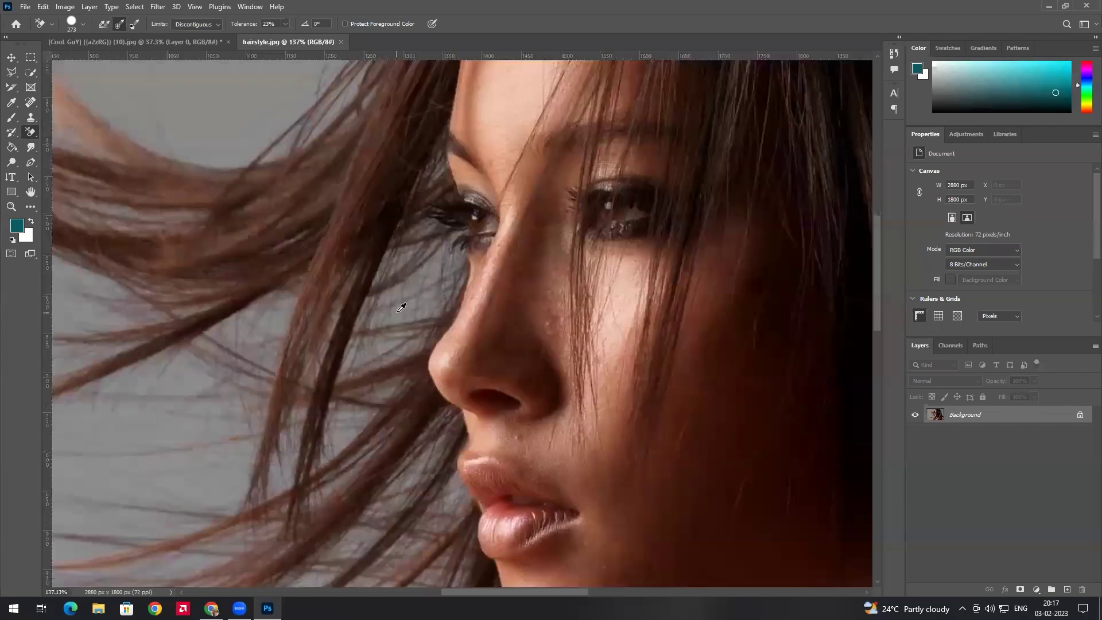
scroll(401, 308, down, 6)
scroll(247, 319, up, 2)
scroll(244, 322, up, 1)
mouse_move(246, 318)
mouse_down()
mouse_move(256, 323)
mouse_move(239, 291)
mouse_move(334, 319)
mouse_move(434, 292)
mouse_move(471, 252)
mouse_move(430, 223)
mouse_move(394, 249)
mouse_move(258, 222)
mouse_move(298, 328)
mouse_move(435, 398)
mouse_move(459, 396)
mouse_move(374, 517)
mouse_move(333, 545)
mouse_move(241, 528)
mouse_up()
mouse_move(306, 496)
mouse_down()
mouse_move(268, 412)
mouse_move(293, 399)
mouse_move(211, 444)
mouse_move(220, 322)
mouse_move(368, 243)
mouse_move(697, 273)
mouse_move(653, 433)
mouse_move(459, 462)
mouse_move(591, 436)
mouse_move(236, 312)
mouse_move(687, 216)
mouse_up()
scroll(317, 373, down, 4)
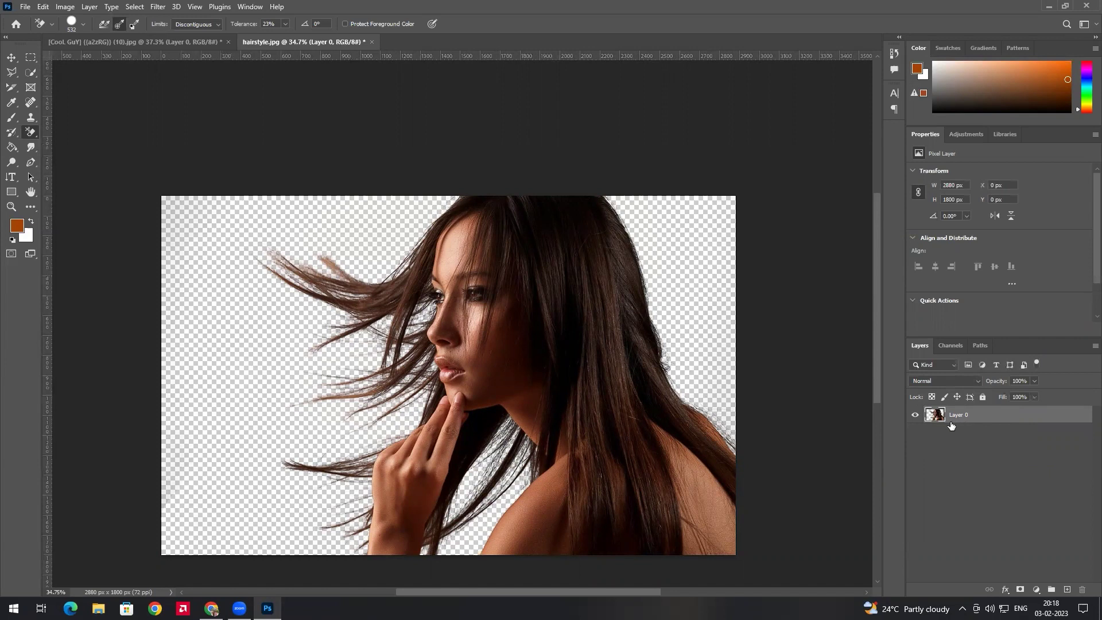
Place the image IMGeneralStore into the document as an embedded object.
click(25, 8)
click(69, 224)
scroll(379, 132, down, 2)
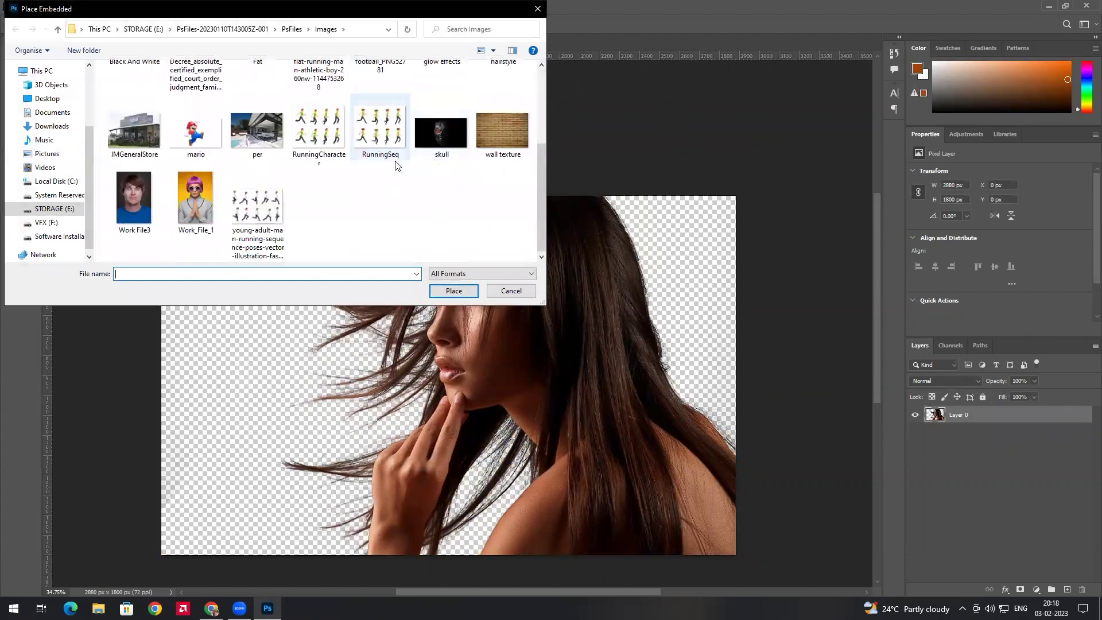
double_click(127, 136)
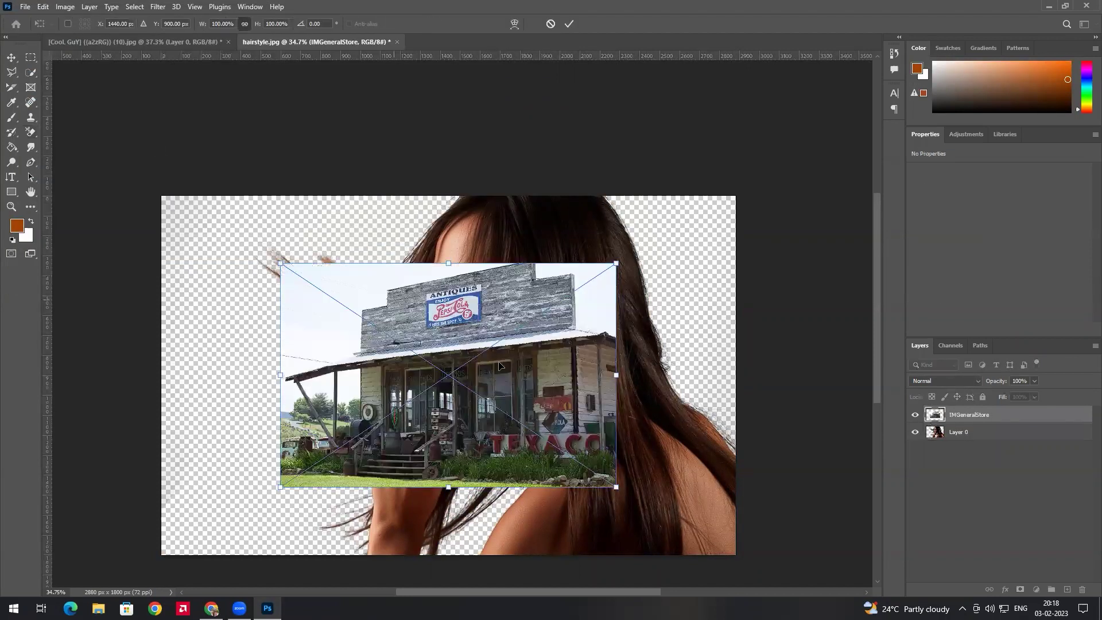
Align the store image to the canvas's upper-left corner, scale it to cover the canvas, and move its layer below Layer 0.
drag(612, 422, 493, 356)
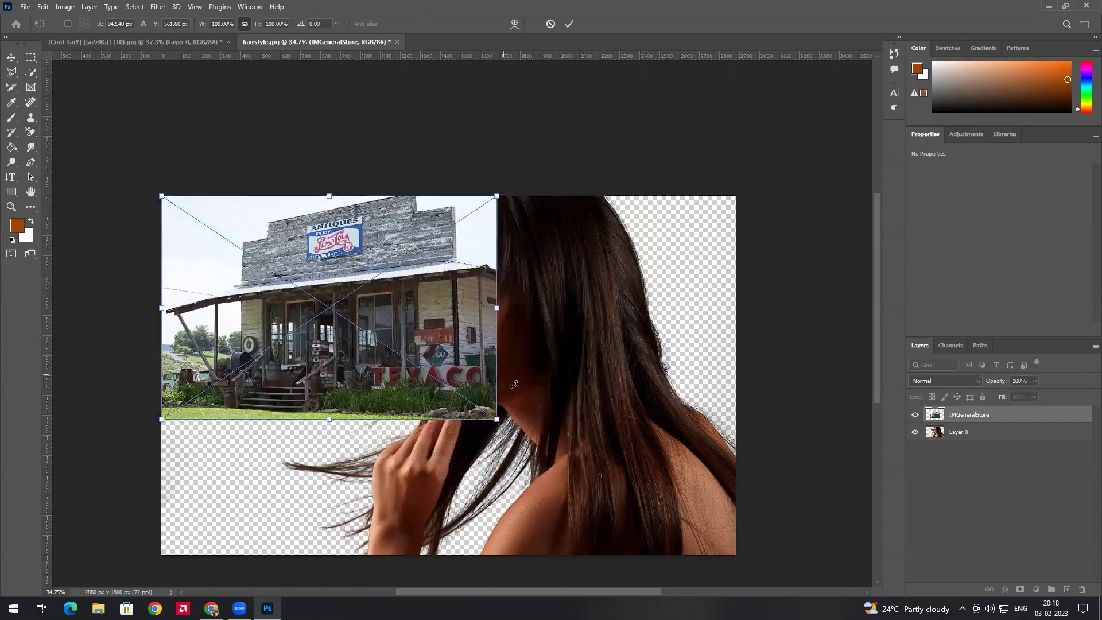
drag(497, 420, 744, 569)
key(Return)
drag(988, 420, 971, 458)
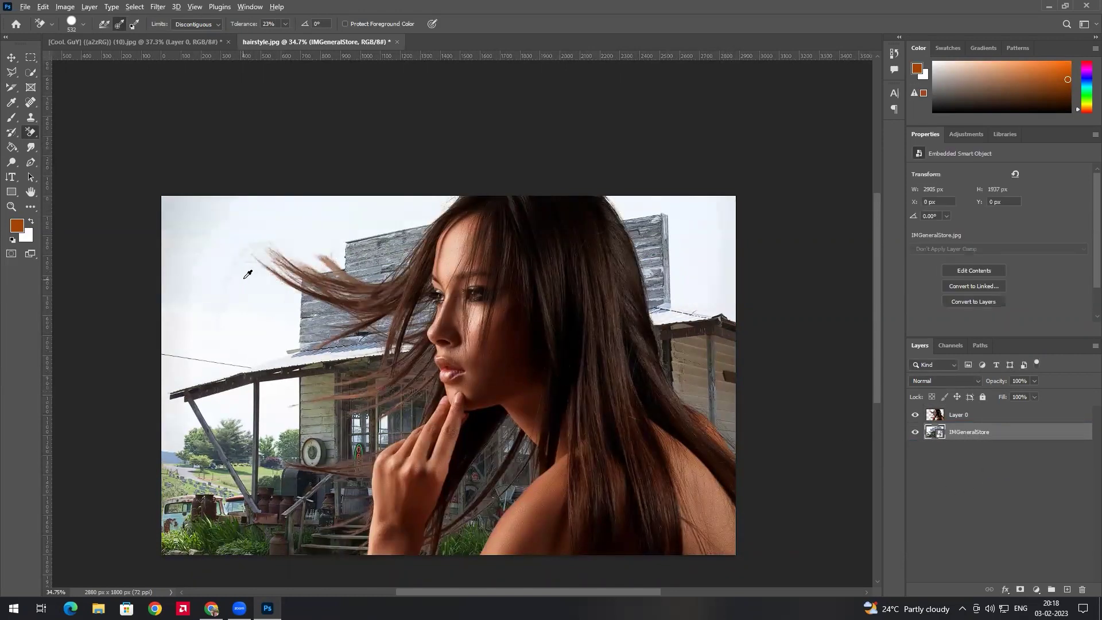
Delete the IMGeneralStore layer and revert hairstyle.jpg to its original state before the erasing.
scroll(226, 266, up, 5)
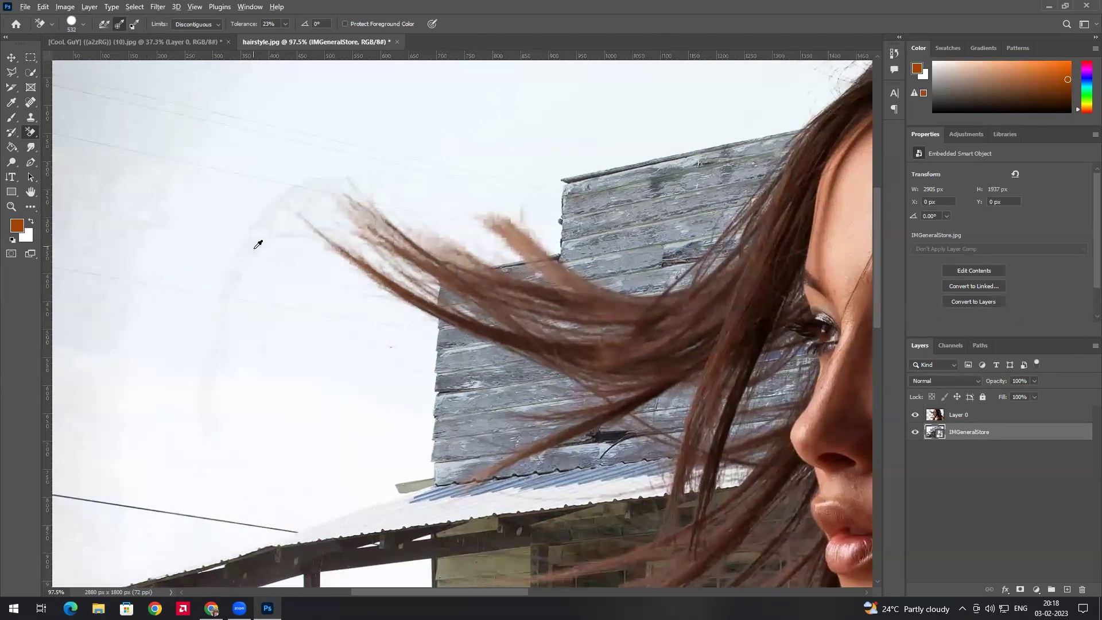
scroll(259, 241, down, 4)
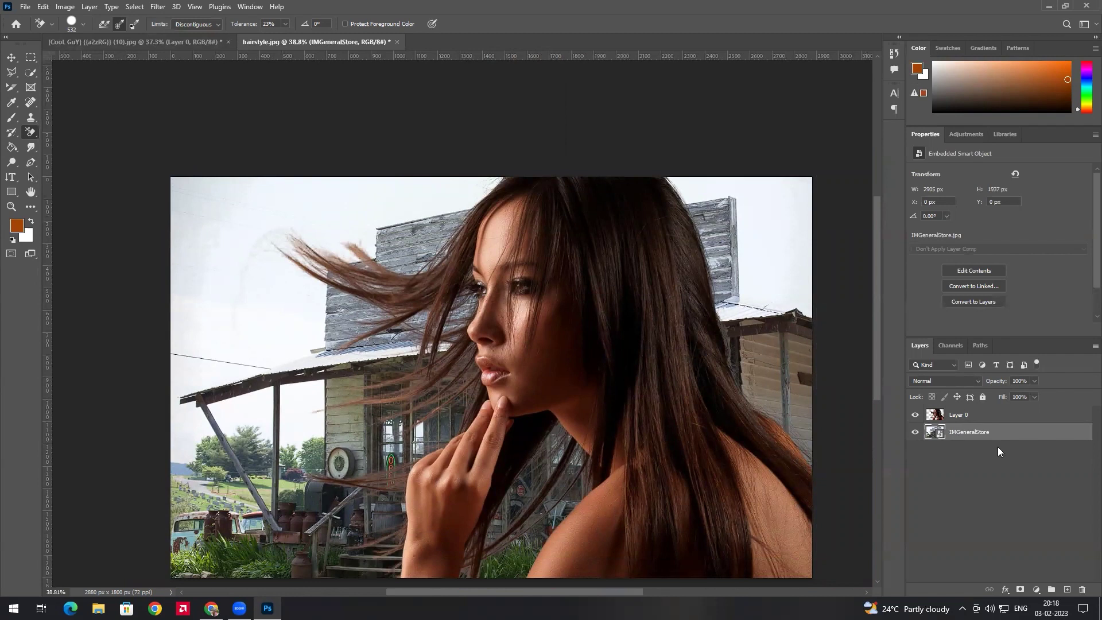
key(Delete)
click(894, 55)
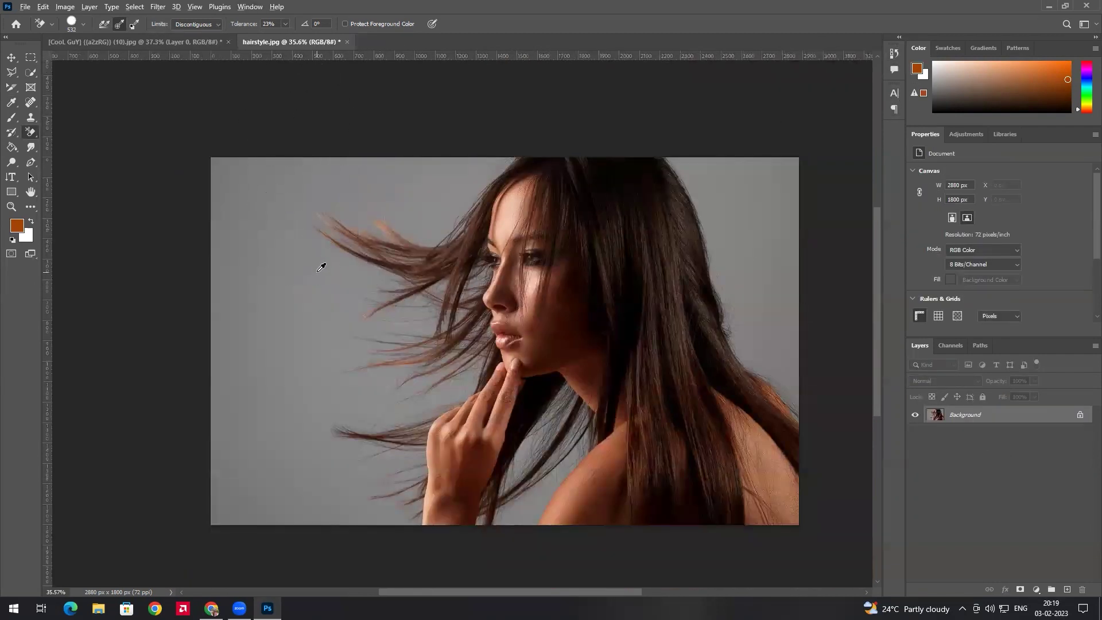
Set the eraser tolerance to 33%, try a stroke over the backdrop and hair tips, and undo it.
scroll(322, 261, up, 2)
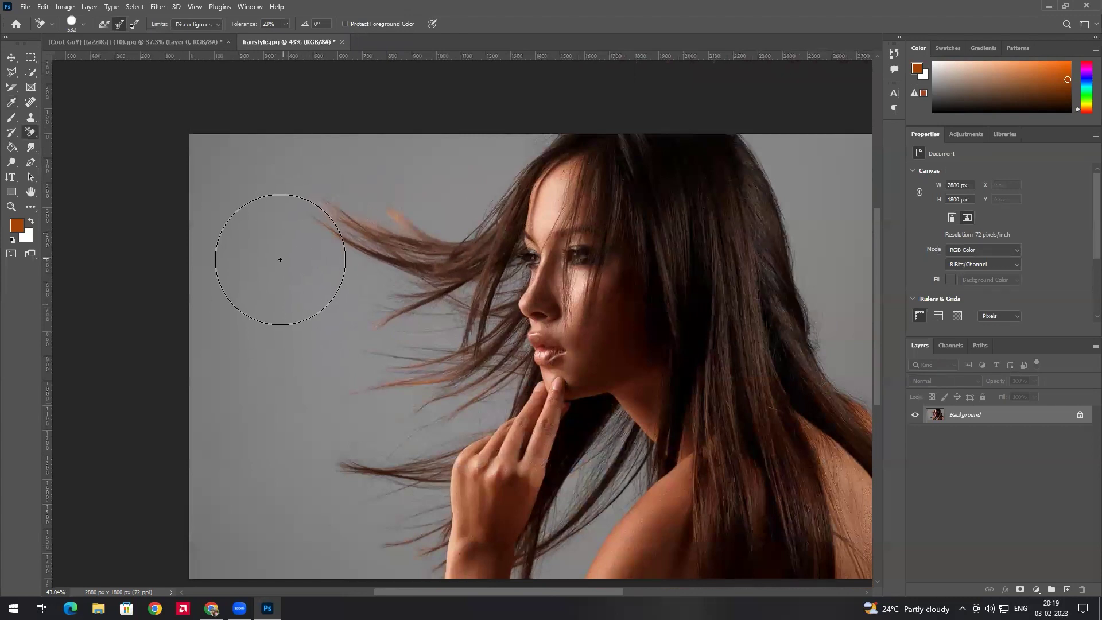
scroll(299, 241, up, 1)
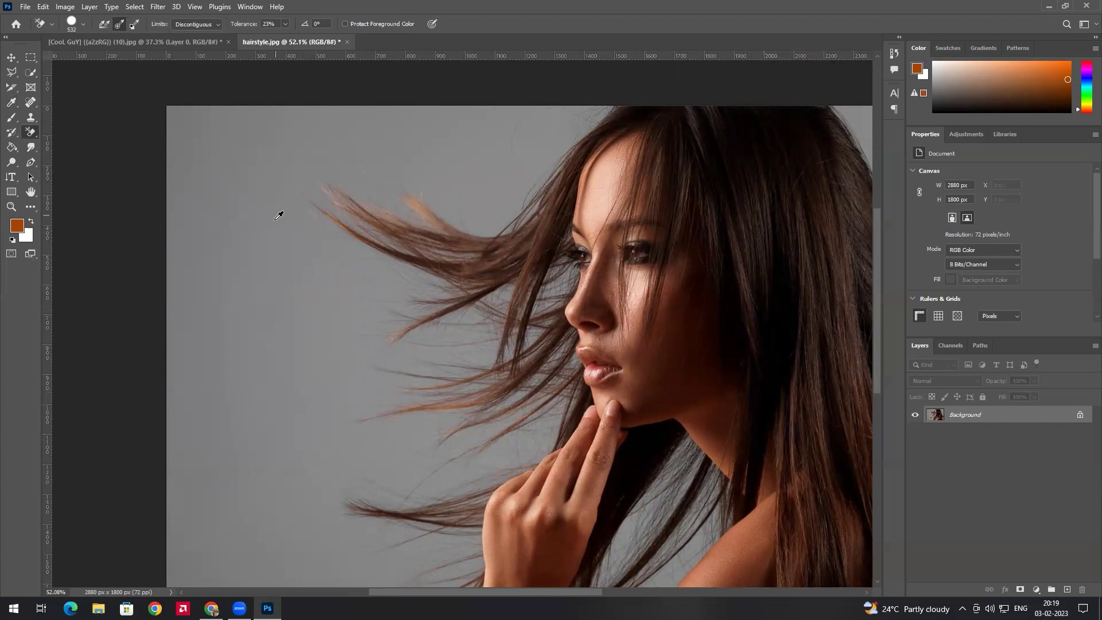
click(285, 24)
mouse_move(286, 257)
mouse_down()
mouse_move(271, 294)
mouse_move(299, 325)
mouse_move(383, 243)
mouse_up()
key(ctrl+z)
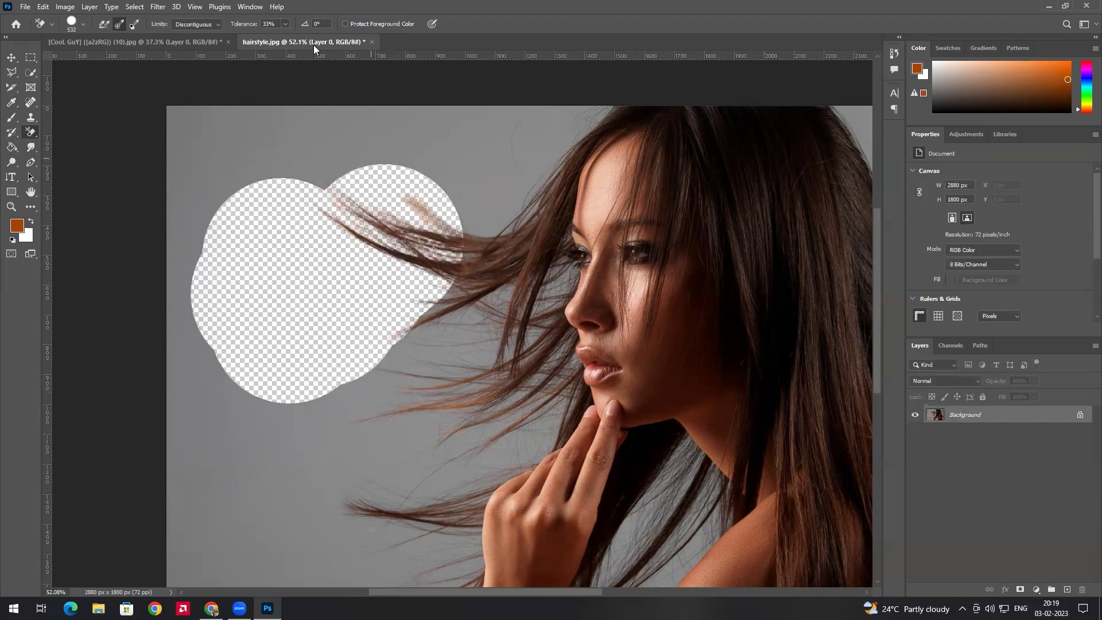
Set the eraser tolerance to 55%, try erasing across the backdrop and blowing strands, and undo the stroke.
click(285, 24)
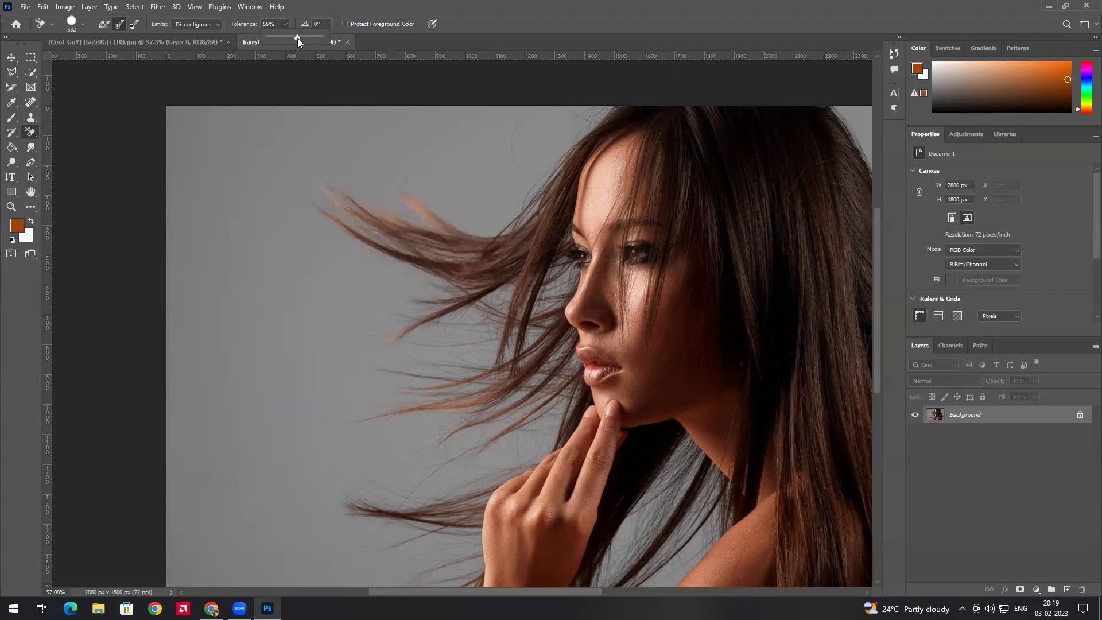
mouse_move(260, 195)
mouse_down()
mouse_move(271, 230)
mouse_move(312, 258)
mouse_move(397, 249)
mouse_move(450, 366)
mouse_up()
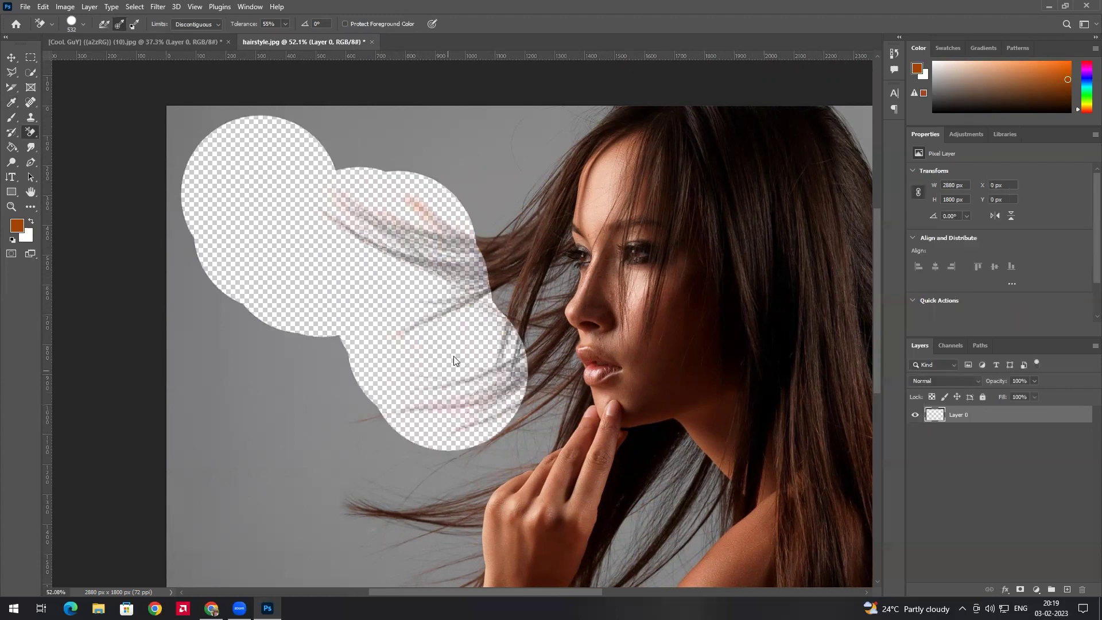
key(ctrl+z)
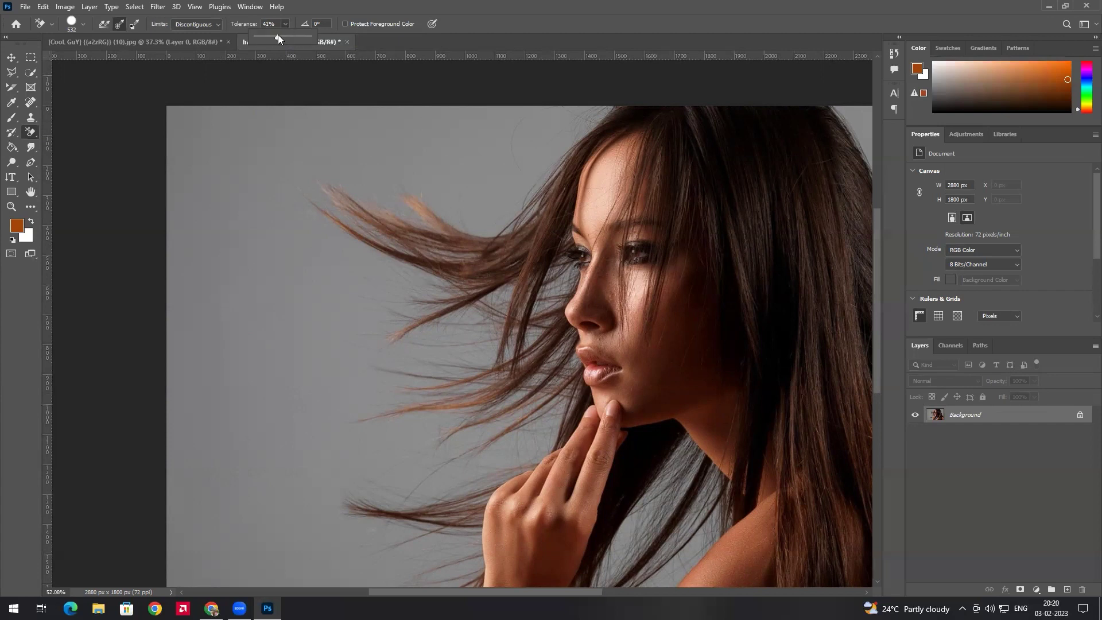
Set the eraser tolerance to 39%, test a stroke over the backdrop beside the hair, and undo the stroke.
drag(277, 35, 276, 35)
mouse_move(276, 160)
mouse_down()
mouse_move(283, 208)
mouse_move(356, 307)
mouse_move(395, 237)
mouse_move(396, 189)
mouse_move(355, 345)
mouse_up()
scroll(409, 257, down, 5)
key(ctrl+z)
Erase the entire gray backdrop around the woman's hair, hand and shoulder with the Background Eraser.
mouse_move(337, 258)
mouse_down()
mouse_move(341, 368)
mouse_move(421, 306)
mouse_move(492, 162)
mouse_move(288, 487)
mouse_move(809, 287)
mouse_move(635, 546)
mouse_move(967, 536)
mouse_move(918, 583)
mouse_up()
scroll(603, 274, up, 5)
scroll(656, 363, up, 5)
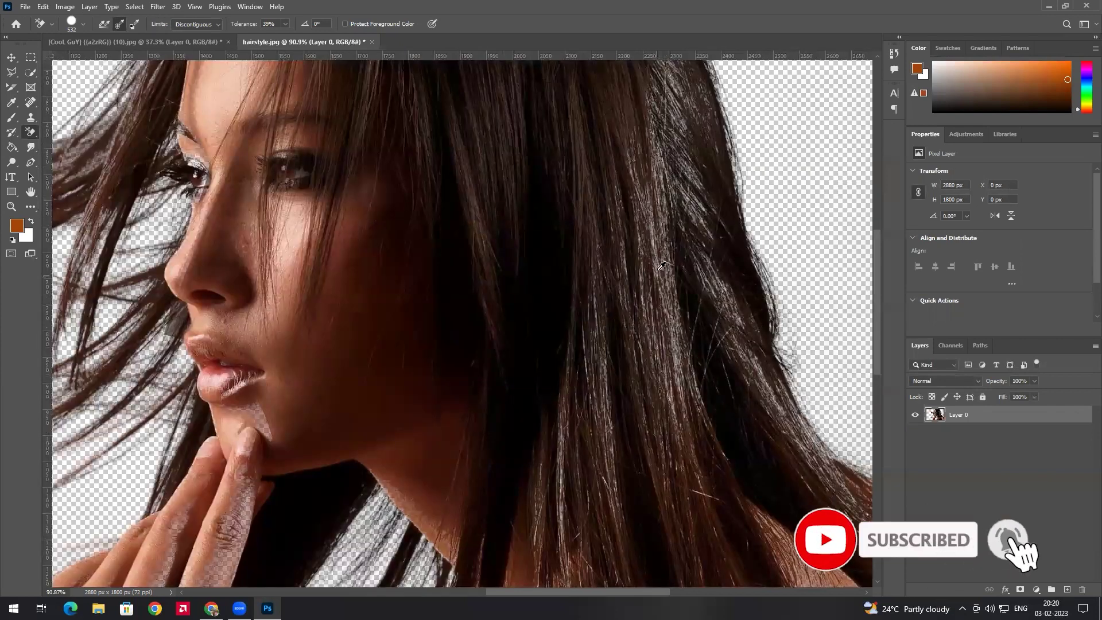
scroll(657, 258, down, 5)
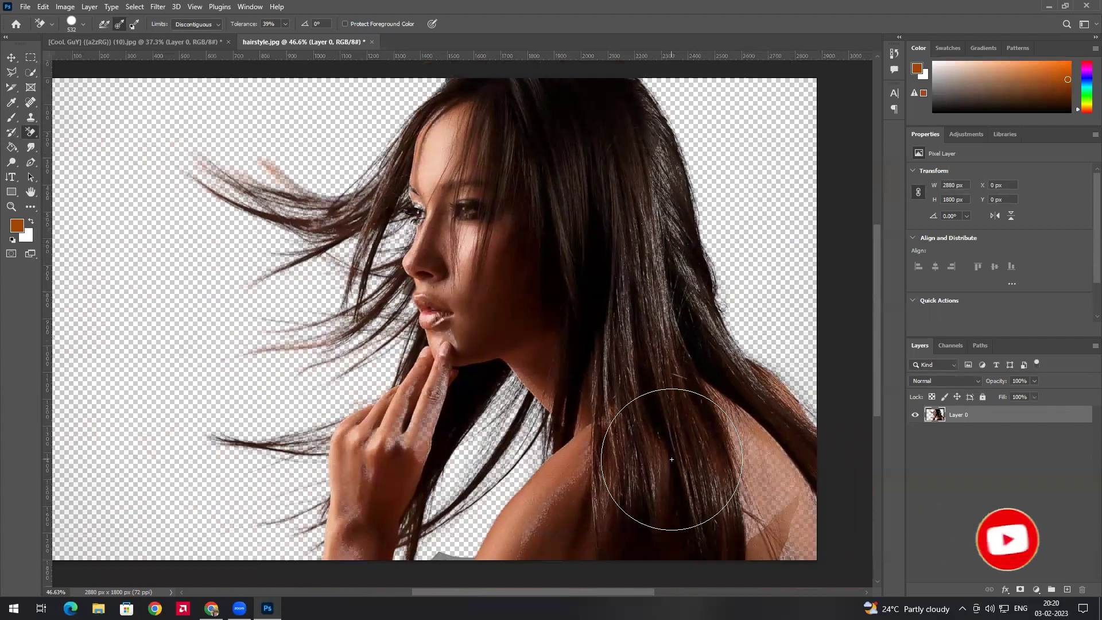
scroll(665, 248, up, 1)
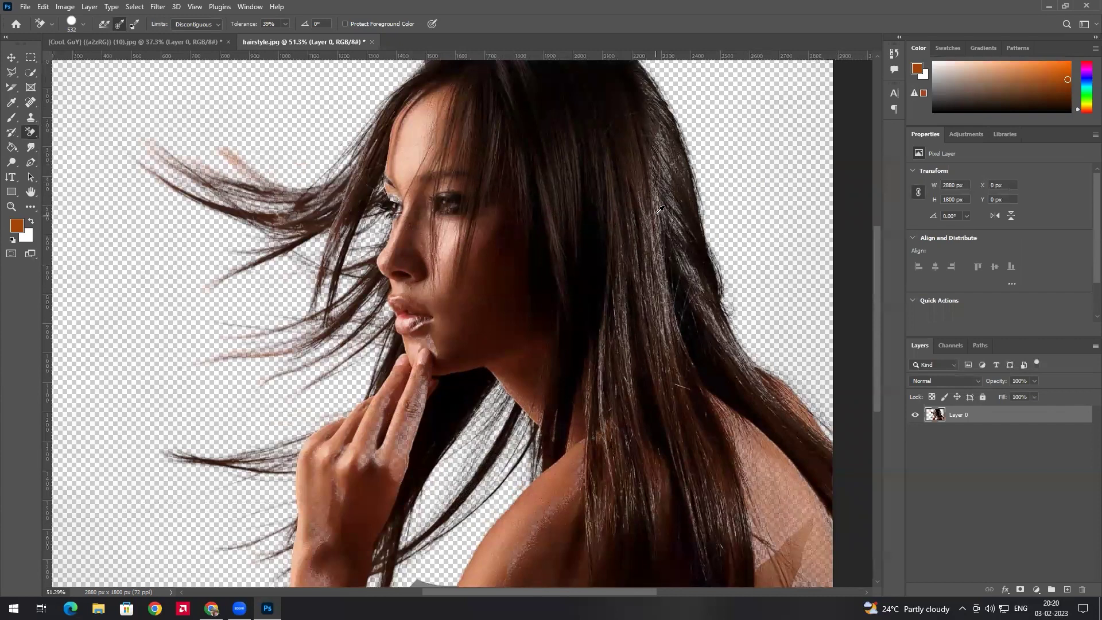
Switch to the History Brush, enlarge it, and paint back the erased areas in the long hair behind the woman's face.
click(11, 132)
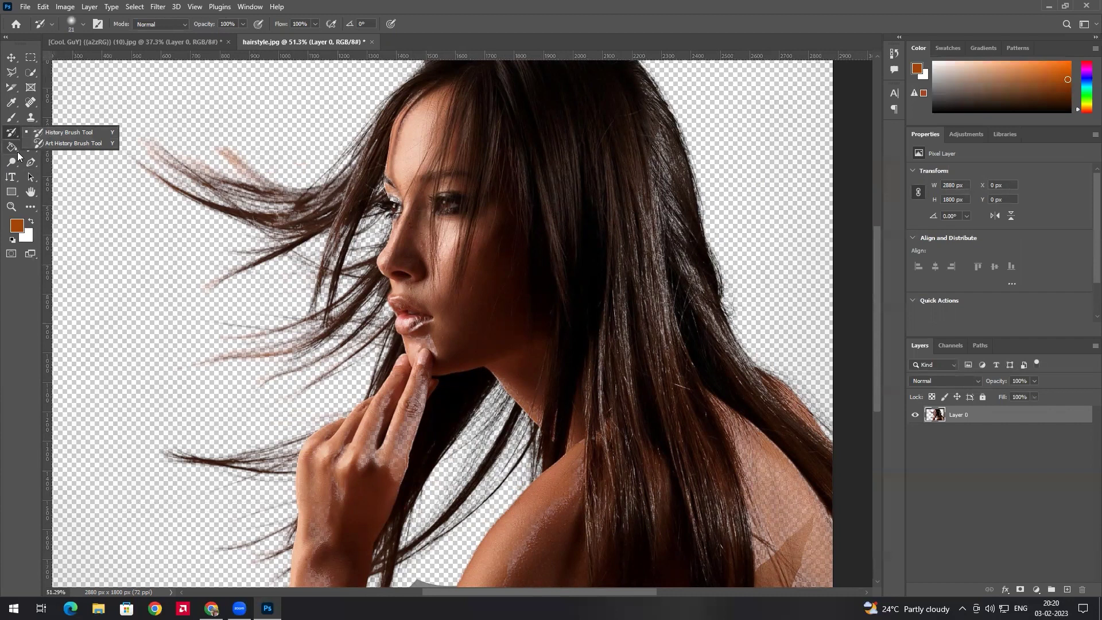
click(72, 133)
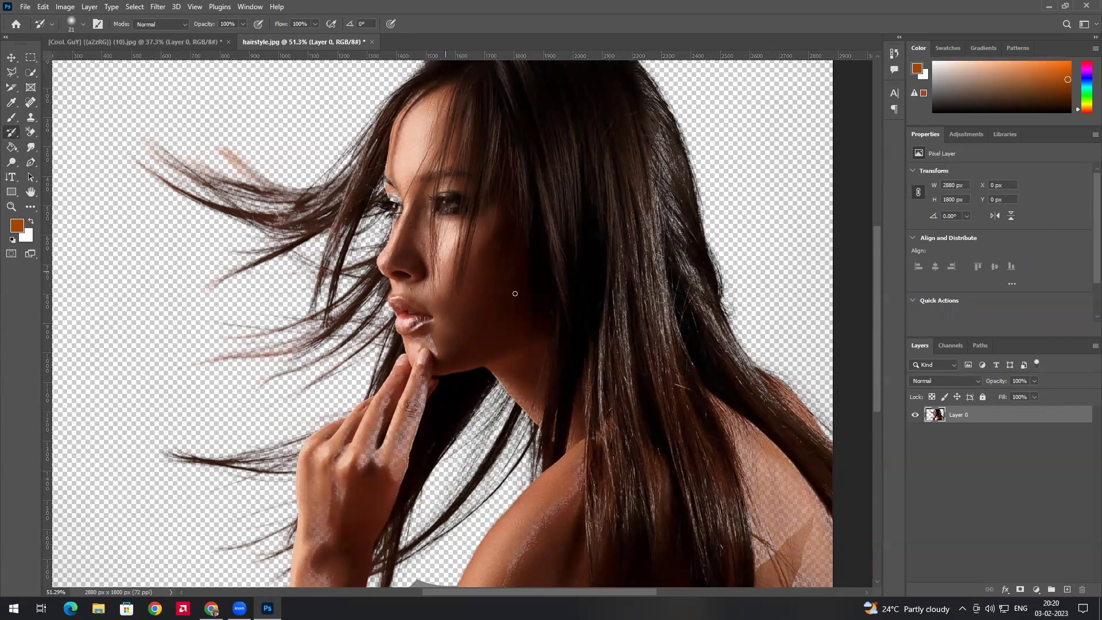
drag(580, 276, 622, 285)
mouse_move(643, 290)
mouse_down()
mouse_move(627, 251)
mouse_move(648, 356)
mouse_move(634, 209)
mouse_move(670, 329)
mouse_move(661, 217)
mouse_move(643, 168)
mouse_move(664, 341)
mouse_move(614, 431)
mouse_move(617, 537)
mouse_move(576, 514)
mouse_move(531, 561)
mouse_move(686, 541)
mouse_move(730, 503)
mouse_up()
Restore the partly erased lips, chin, fingers and nearby face areas with the History Brush, adjusting its size.
scroll(423, 327, up, 4)
drag(451, 315, 433, 327)
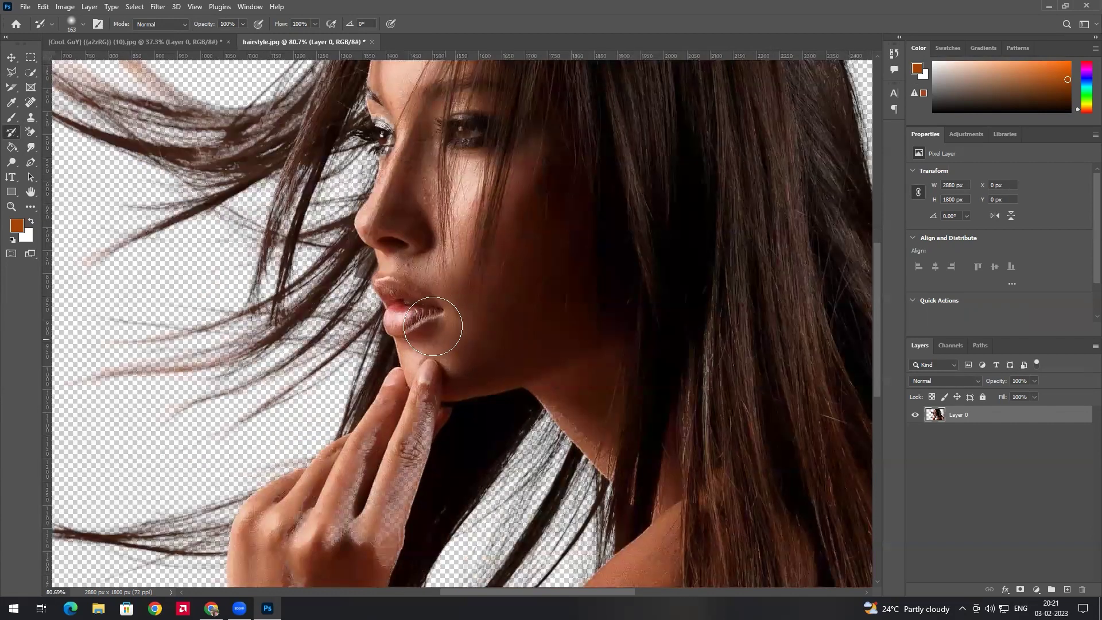
scroll(404, 443, up, 4)
drag(406, 391, 439, 345)
alt+right_click(485, 344)
mouse_move(470, 272)
mouse_down()
mouse_move(403, 427)
mouse_move(332, 480)
mouse_move(325, 512)
mouse_move(428, 459)
mouse_move(413, 500)
mouse_move(472, 330)
mouse_move(418, 323)
mouse_move(396, 351)
mouse_up()
scroll(396, 345, down, 8)
mouse_move(500, 187)
mouse_down()
mouse_move(439, 249)
mouse_move(477, 220)
mouse_up()
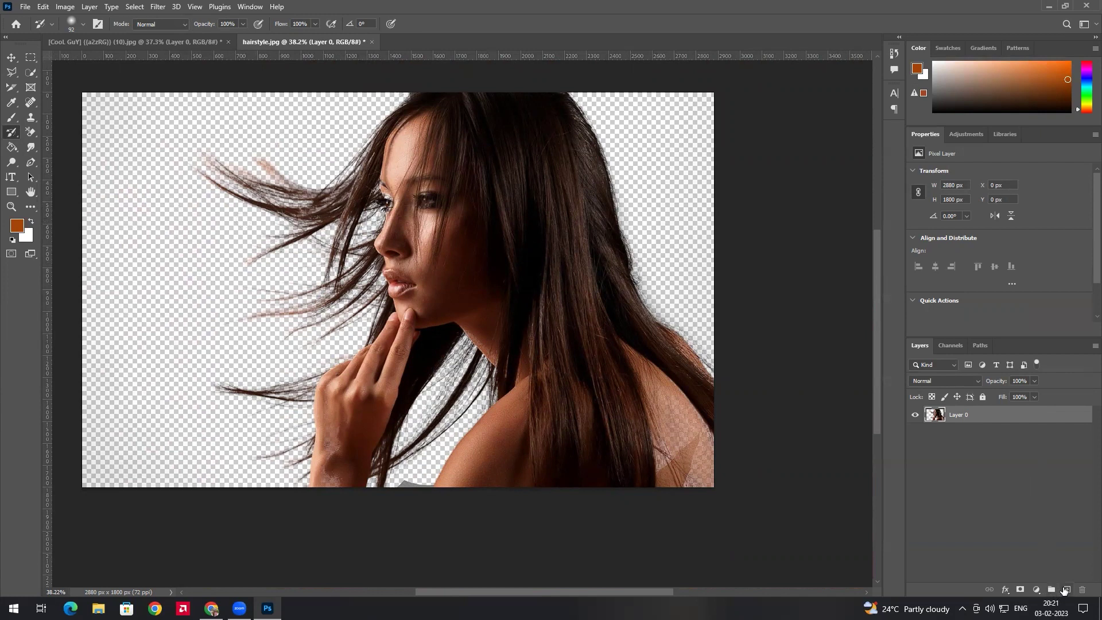
Add a new empty layer above Layer 0, hide Layer 0, and make the new layer active.
click(1064, 590)
click(960, 497)
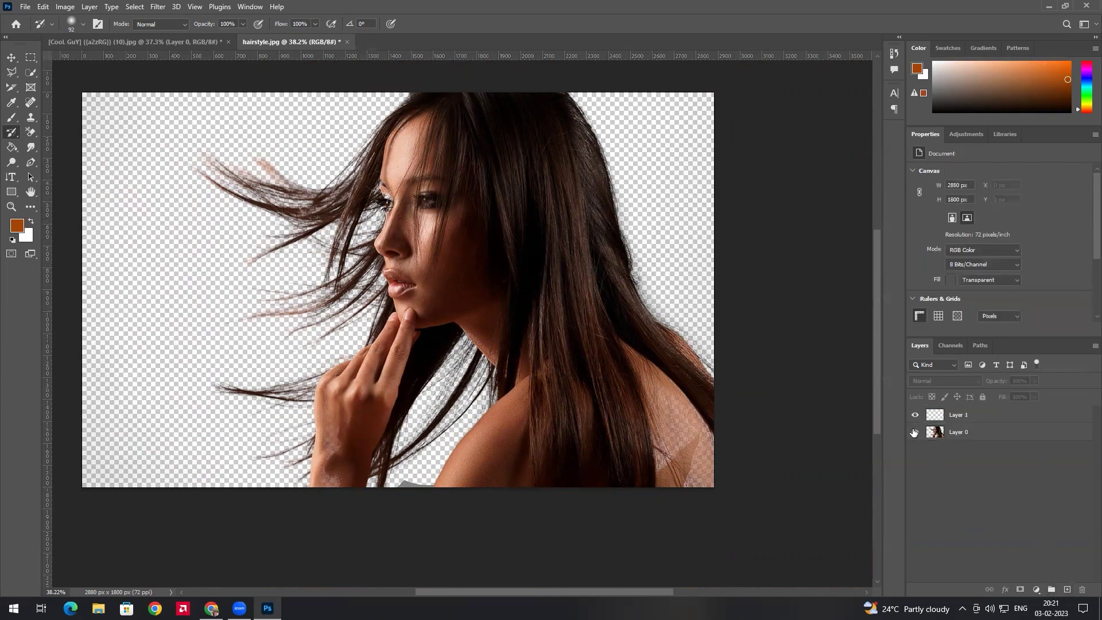
click(914, 432)
click(971, 433)
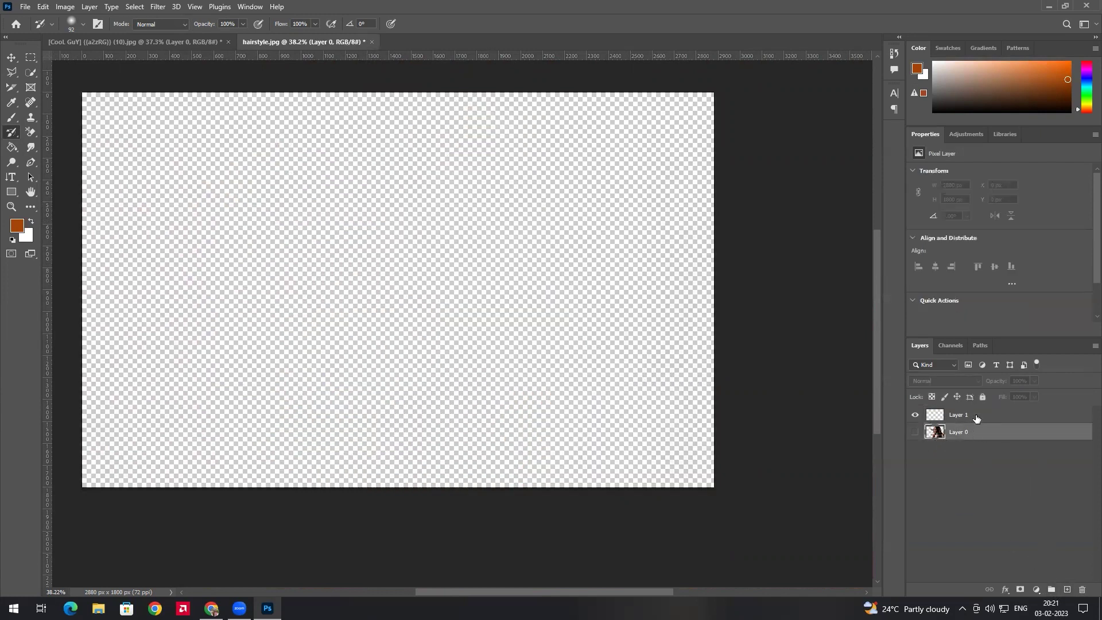
click(974, 416)
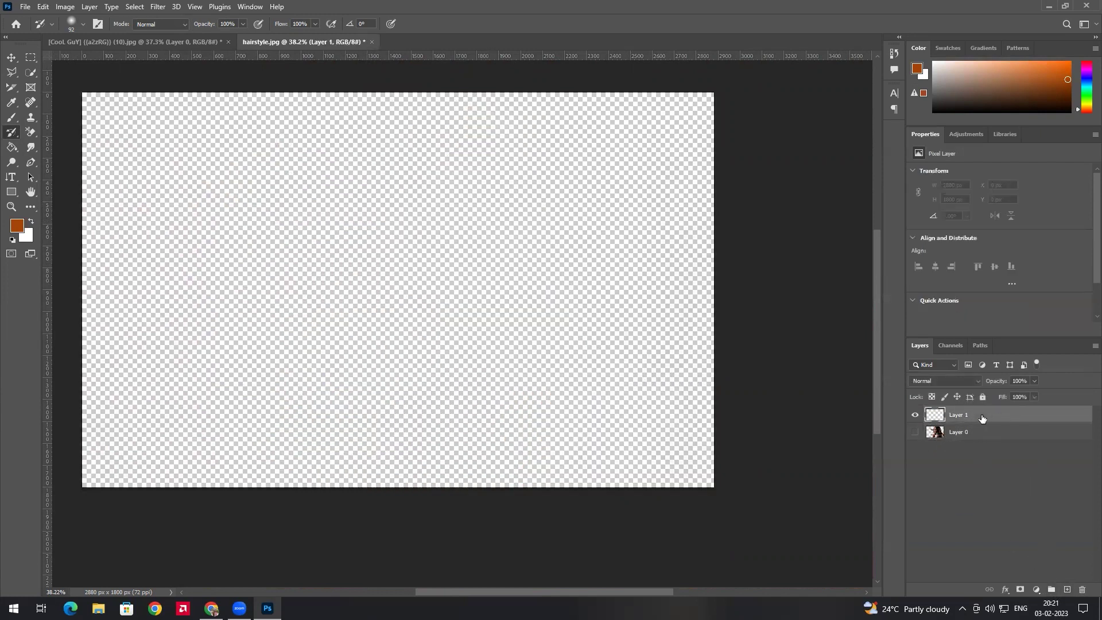
Paint the complete original photo onto Layer 1 with an enlarged History Brush.
right_click(10, 131)
click(51, 132)
drag(427, 221, 453, 236)
mouse_move(354, 293)
mouse_down()
mouse_move(477, 229)
mouse_move(308, 251)
mouse_move(241, 229)
mouse_move(177, 248)
mouse_move(326, 94)
mouse_move(128, 98)
mouse_move(217, 118)
mouse_move(98, 315)
mouse_move(206, 427)
mouse_move(167, 381)
mouse_move(98, 504)
mouse_move(246, 468)
mouse_move(264, 478)
mouse_move(504, 463)
mouse_move(746, 394)
mouse_move(714, 455)
mouse_move(724, 476)
mouse_move(678, 333)
mouse_move(696, 268)
mouse_move(659, 54)
mouse_move(714, 109)
mouse_move(632, 137)
mouse_move(75, 147)
mouse_move(477, 96)
mouse_move(571, 182)
mouse_move(580, 332)
mouse_move(629, 226)
mouse_move(669, 458)
mouse_move(351, 470)
mouse_move(600, 462)
mouse_move(505, 103)
mouse_move(197, 241)
mouse_move(240, 376)
mouse_up()
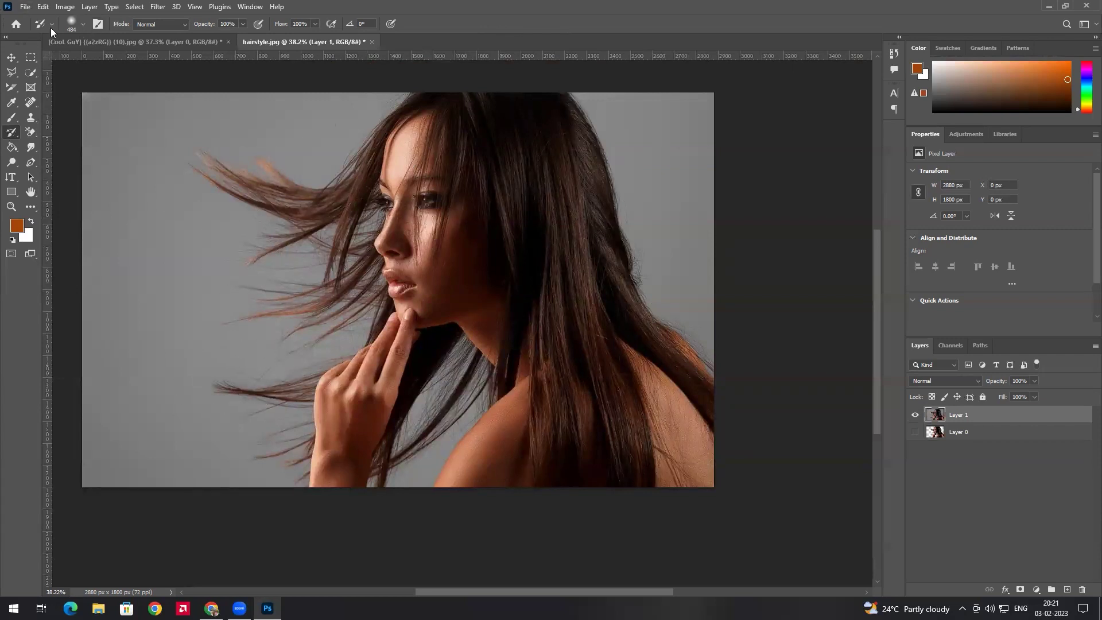
Place the glow effects image as an embedded object, scale it to about 2020 × 1347 px, and add a new layer above it.
click(27, 7)
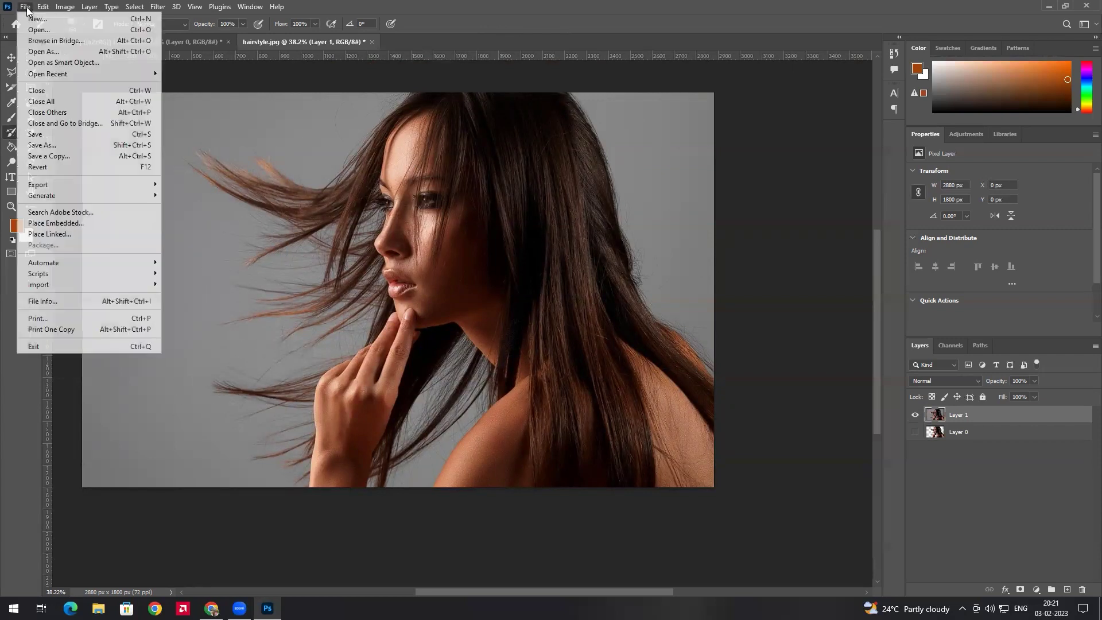
click(73, 227)
double_click(447, 183)
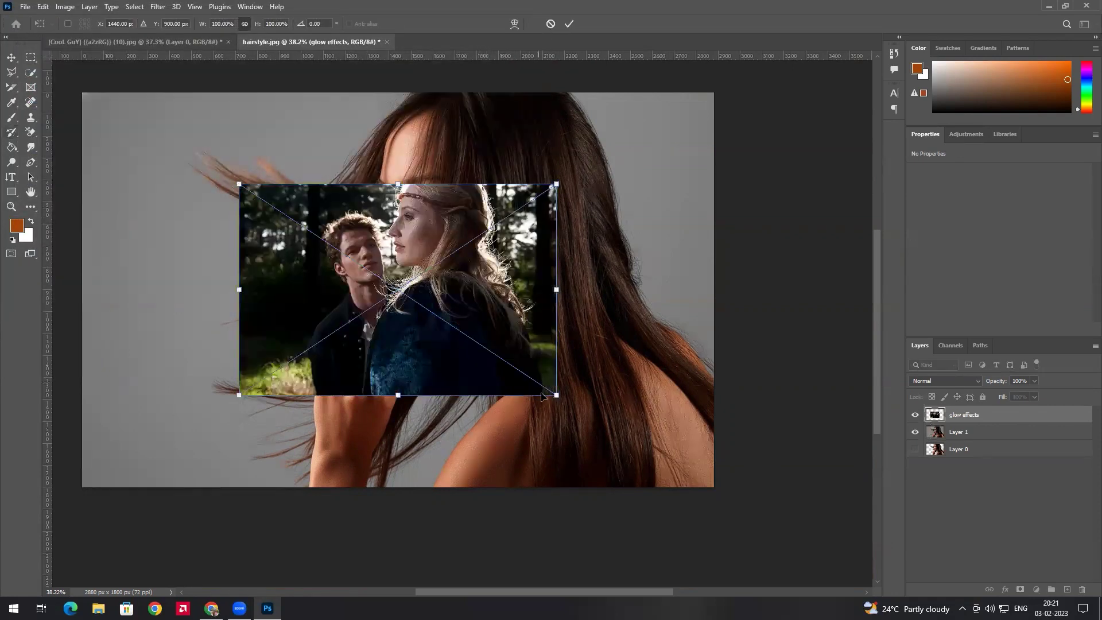
drag(588, 421, 682, 479)
double_click(662, 462)
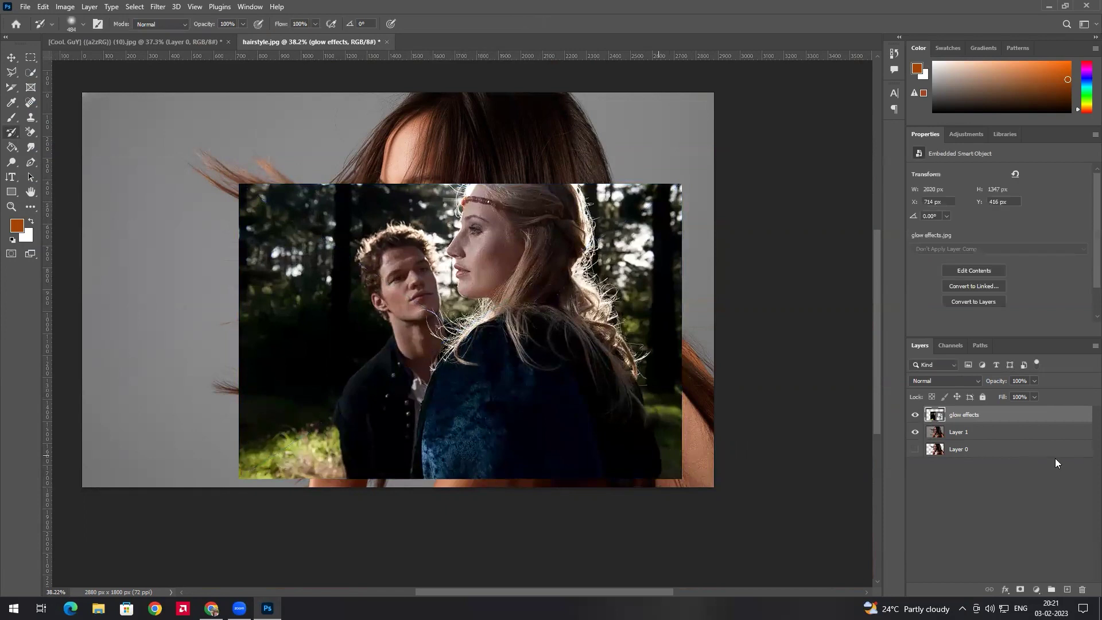
click(1068, 590)
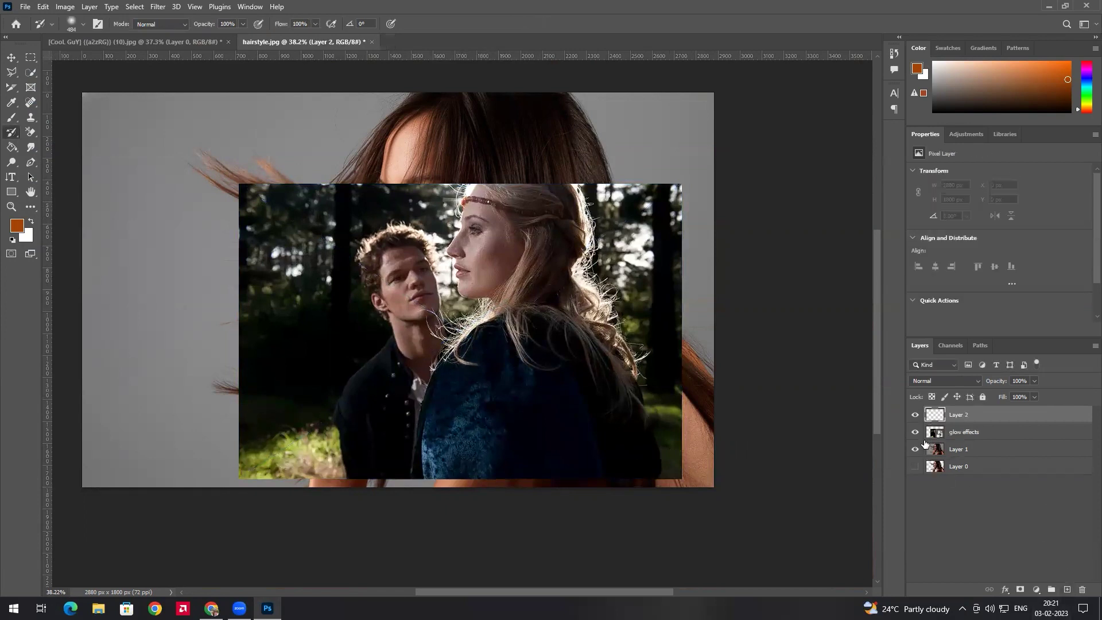
Paint the complete original photo onto Layer 2 with the History Brush and hide the layers beneath it.
mouse_move(329, 332)
mouse_down()
mouse_move(362, 253)
mouse_move(350, 200)
mouse_move(287, 235)
mouse_up()
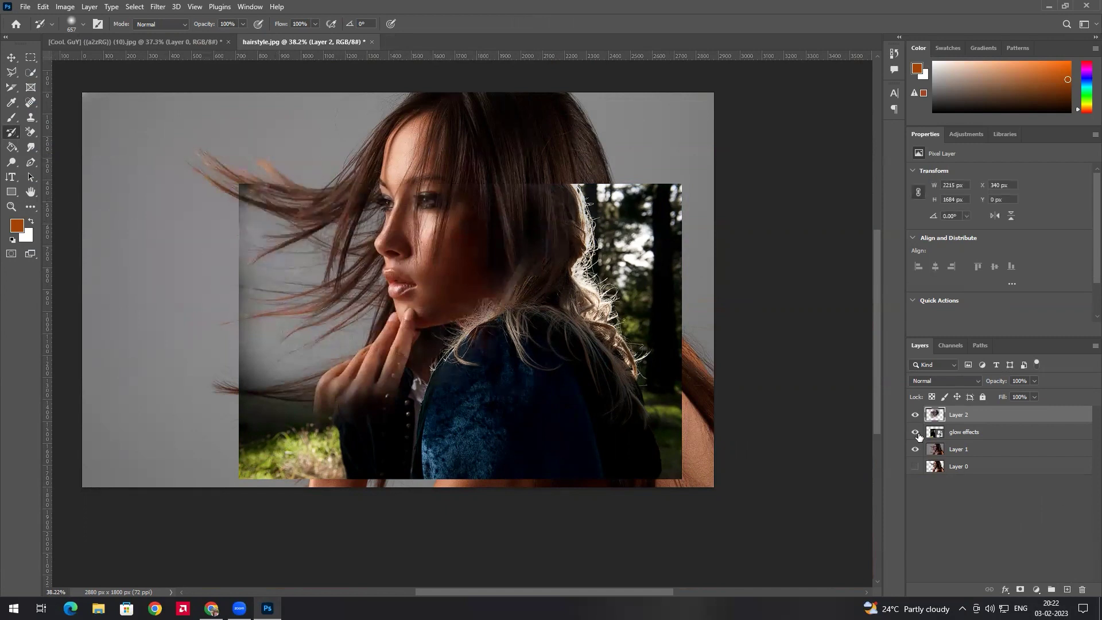
mouse_move(634, 333)
mouse_down()
mouse_move(443, 347)
mouse_move(549, 316)
mouse_move(602, 365)
mouse_move(743, 349)
mouse_move(676, 277)
mouse_move(700, 145)
mouse_move(671, 155)
mouse_move(668, 142)
mouse_move(176, 145)
mouse_move(59, 134)
mouse_move(221, 102)
mouse_move(58, 142)
mouse_move(432, 212)
mouse_move(57, 269)
mouse_move(282, 353)
mouse_move(57, 396)
mouse_move(303, 404)
mouse_move(702, 458)
mouse_move(670, 488)
mouse_move(120, 493)
mouse_move(352, 408)
mouse_move(552, 302)
mouse_move(573, 213)
mouse_move(689, 130)
mouse_move(703, 132)
mouse_move(649, 205)
mouse_move(627, 187)
mouse_move(706, 169)
mouse_move(490, 176)
mouse_move(360, 205)
mouse_up()
Open the Work_File_1 image from the Images folder.
click(24, 7)
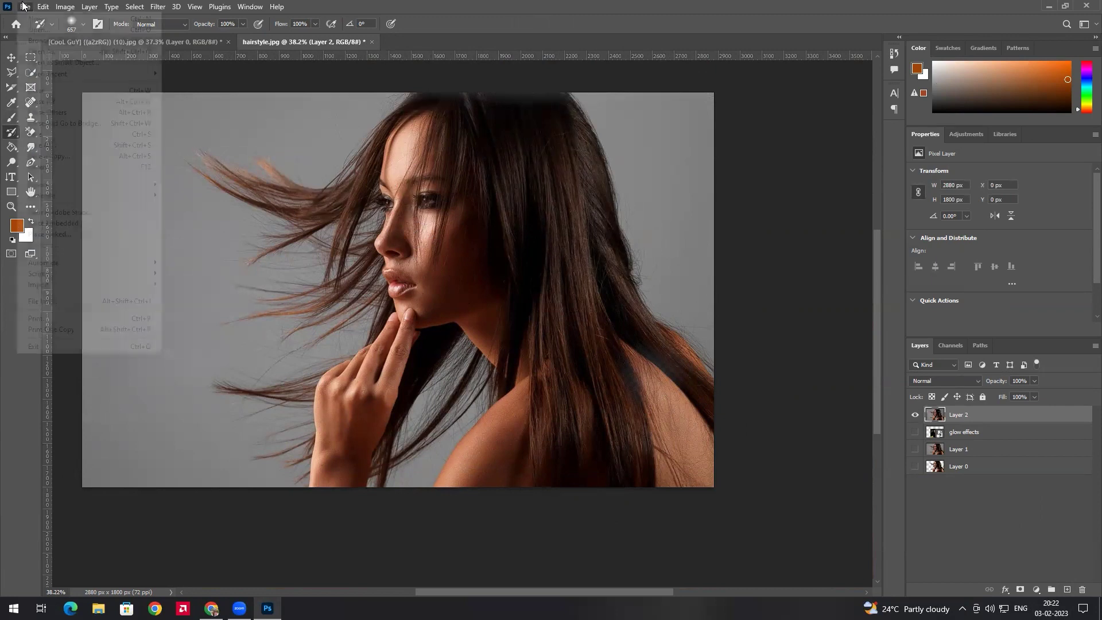
click(32, 29)
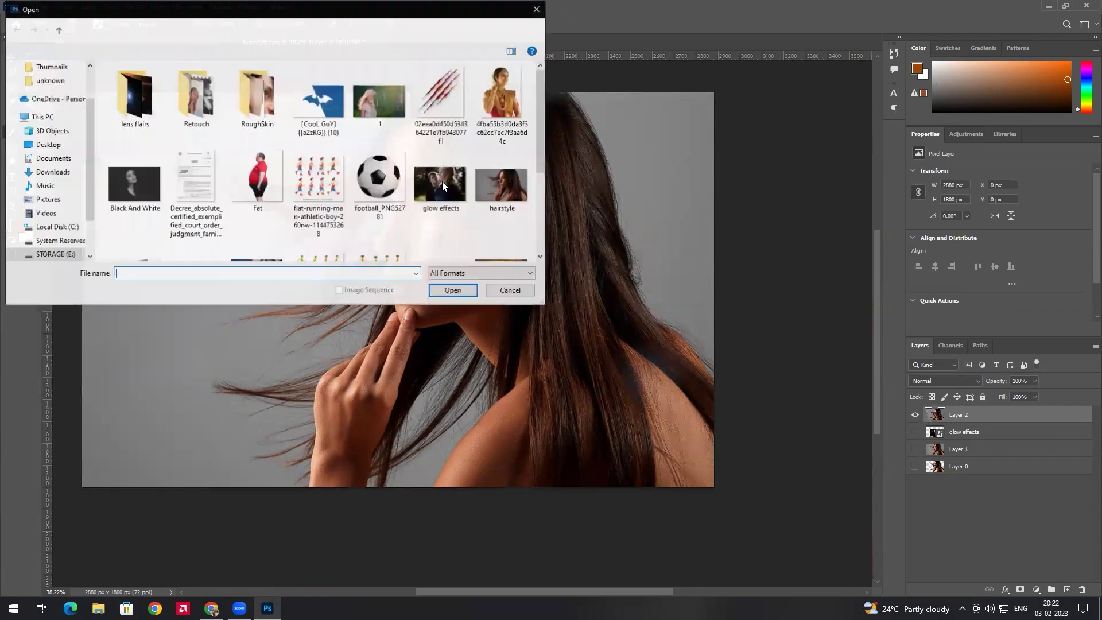
scroll(455, 170, down, 3)
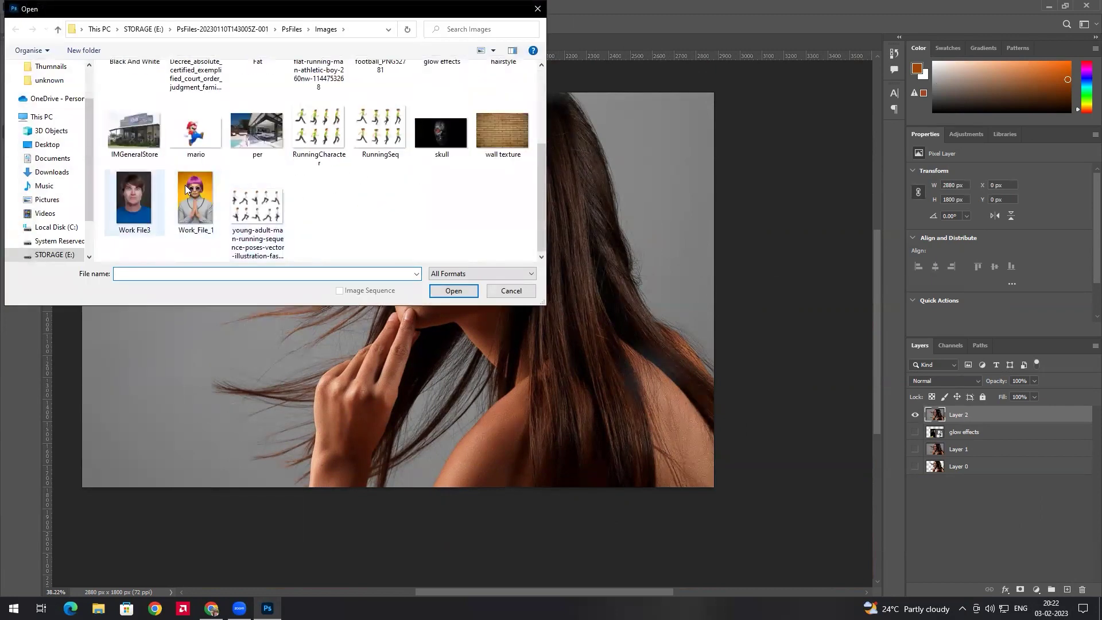
double_click(193, 189)
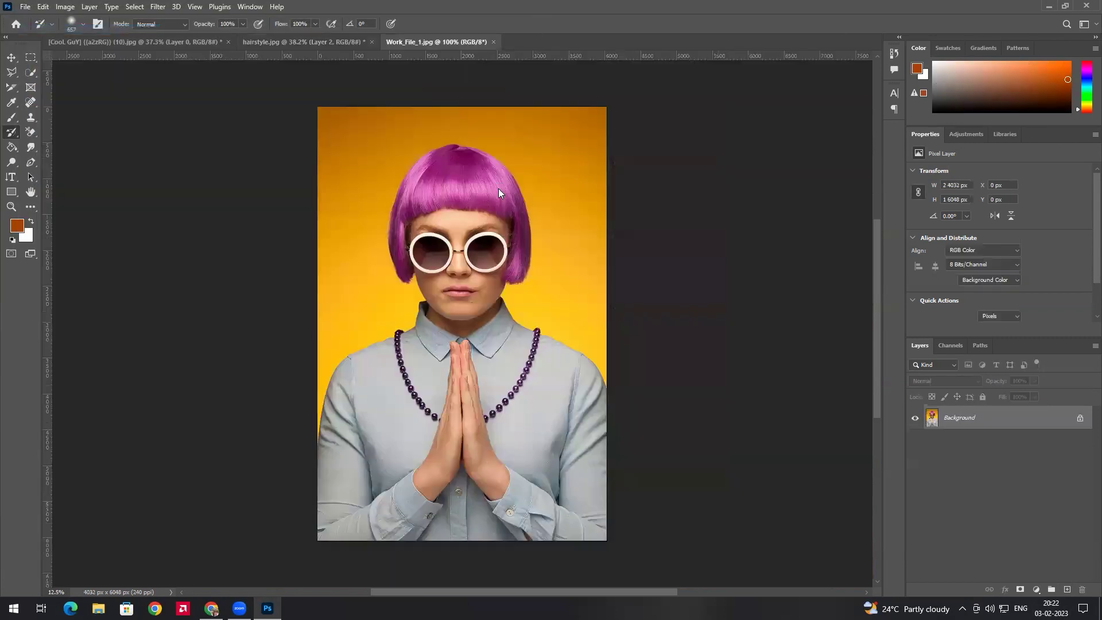
Add an empty layer above the Background, hide the Background, and paint the portrait onto the new layer with an enlarged History Brush.
click(1069, 588)
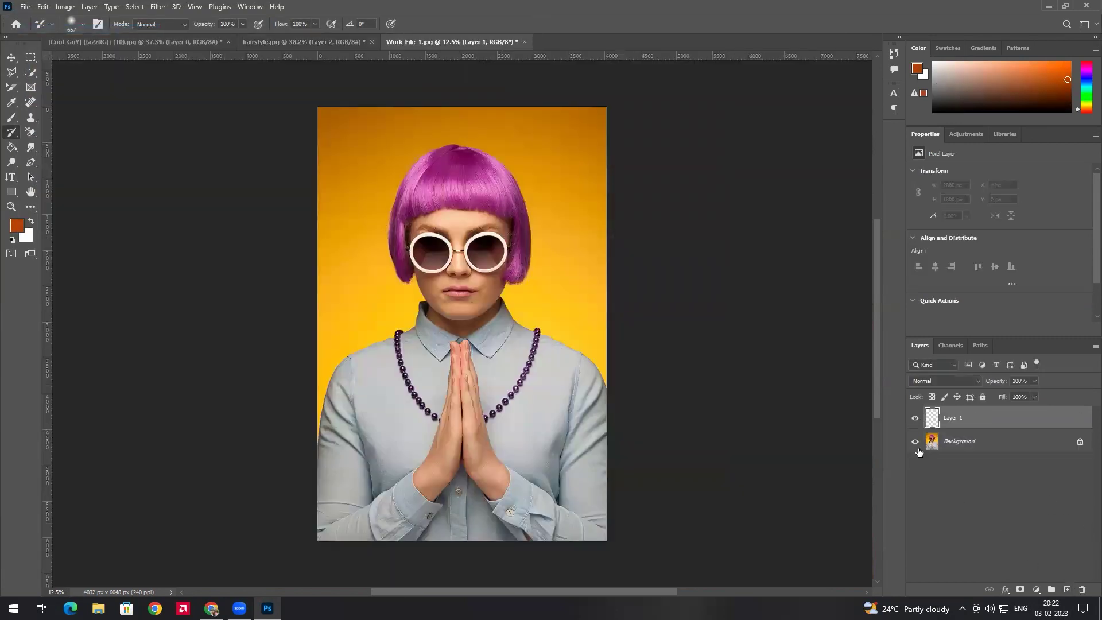
click(915, 441)
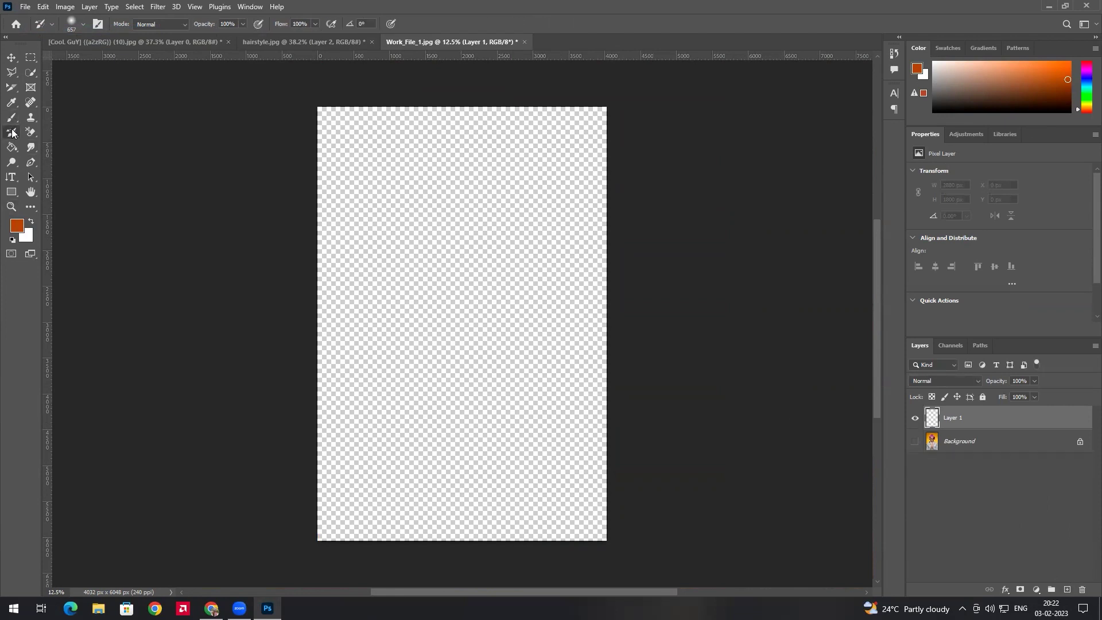
drag(324, 234, 351, 233)
mouse_move(492, 228)
mouse_down()
mouse_move(733, 166)
mouse_move(403, 292)
mouse_move(379, 172)
mouse_move(505, 99)
mouse_move(290, 394)
mouse_move(431, 422)
mouse_up()
In hairstyle.jpg, delete Layer 2, glow effects and Layer 0, leaving only Layer 1 visible.
click(304, 41)
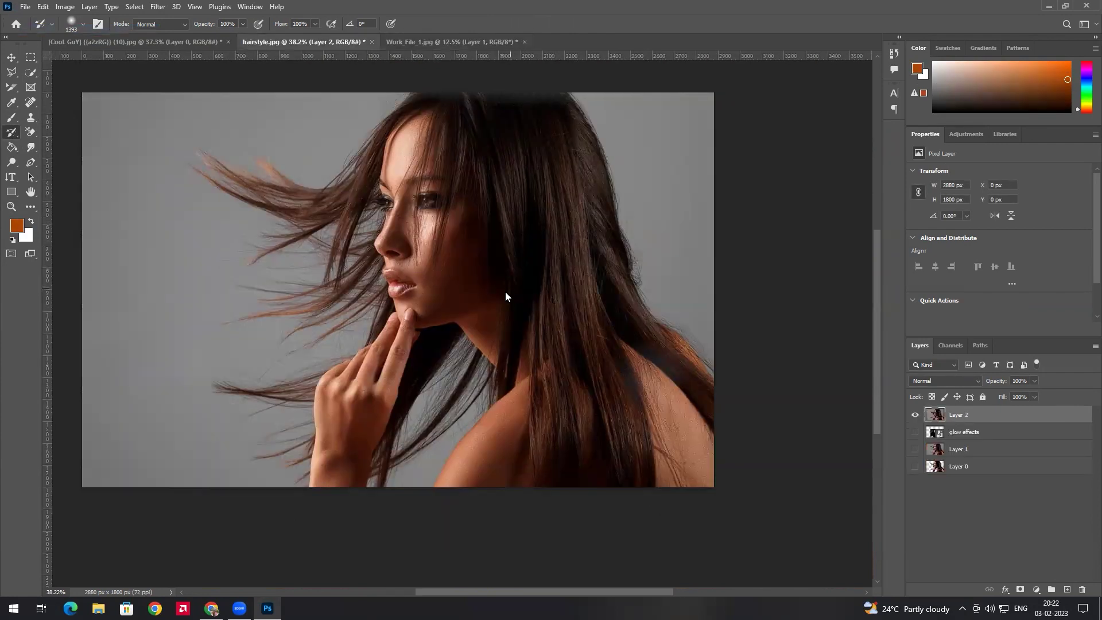
click(915, 415)
key(Delete)
key(Delete)
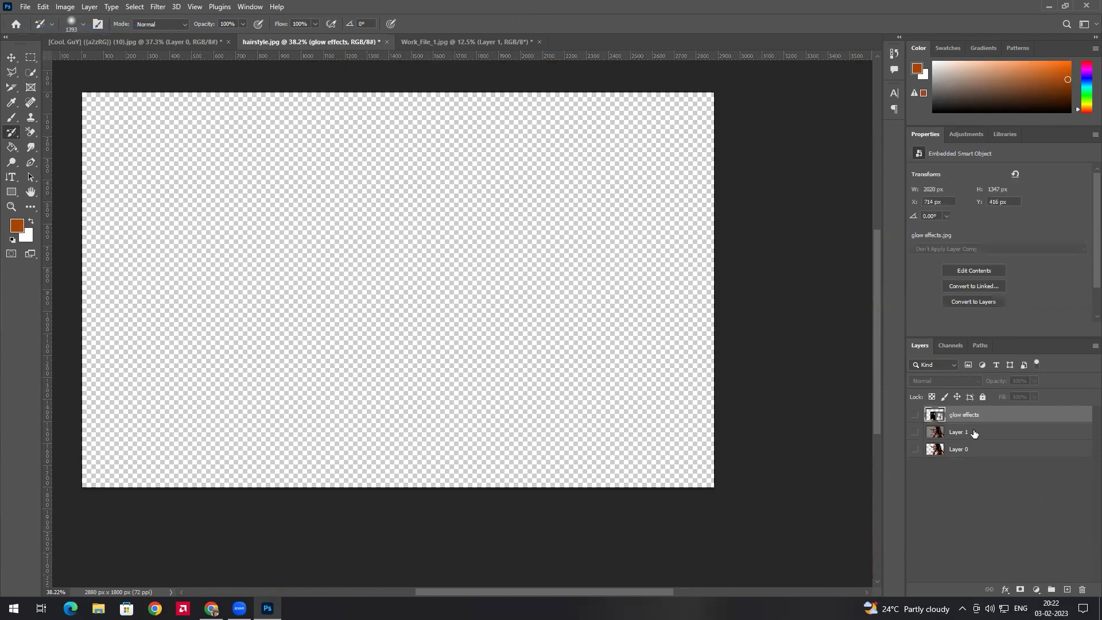
click(953, 432)
key(Delete)
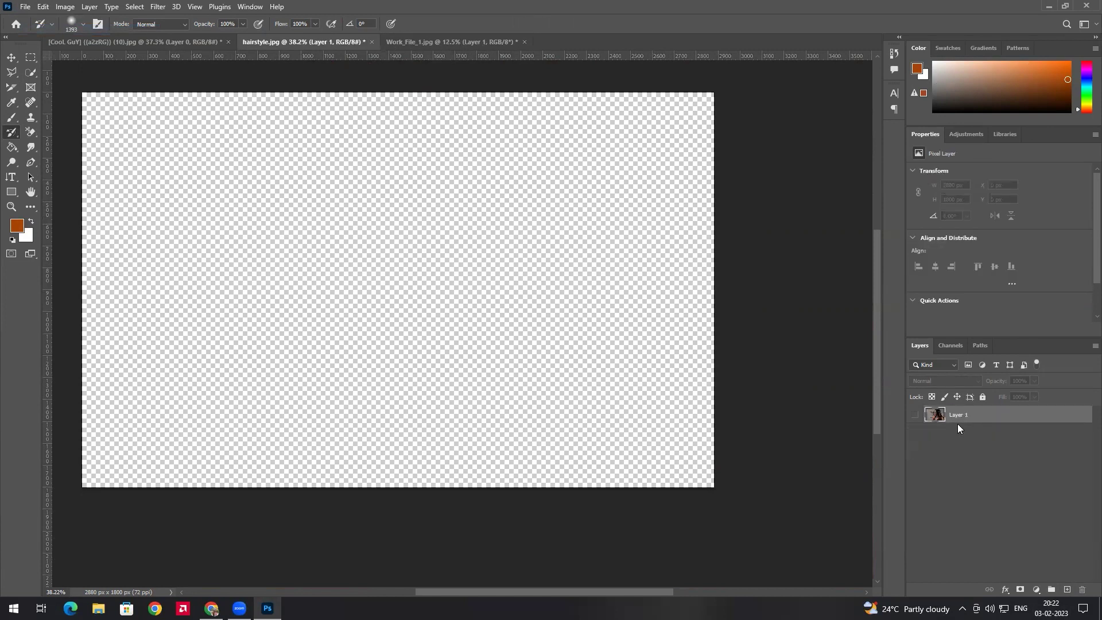
click(915, 415)
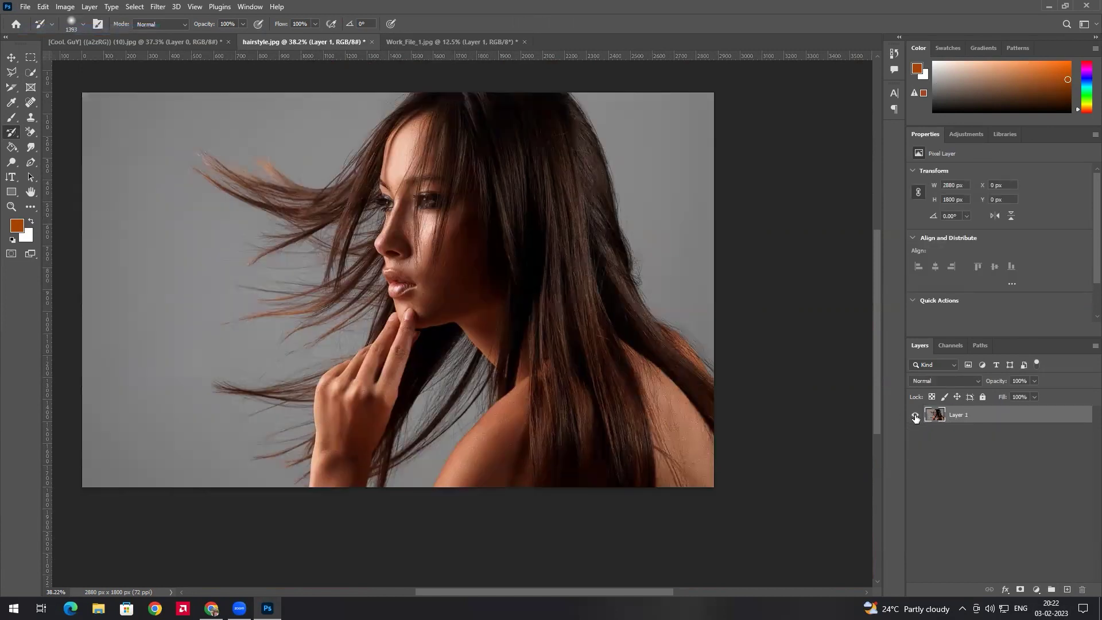
Erase the grey backdrop around the woman and her hair on Layer 1 with the Background Eraser at 39% tolerance.
click(32, 138)
click(71, 138)
mouse_move(169, 256)
mouse_down()
mouse_move(174, 324)
mouse_move(230, 227)
mouse_move(348, 194)
mouse_move(299, 214)
mouse_move(127, 191)
mouse_move(256, 201)
mouse_move(408, 404)
mouse_move(759, 315)
mouse_move(702, 105)
mouse_move(100, 151)
mouse_move(97, 181)
mouse_move(177, 431)
mouse_up()
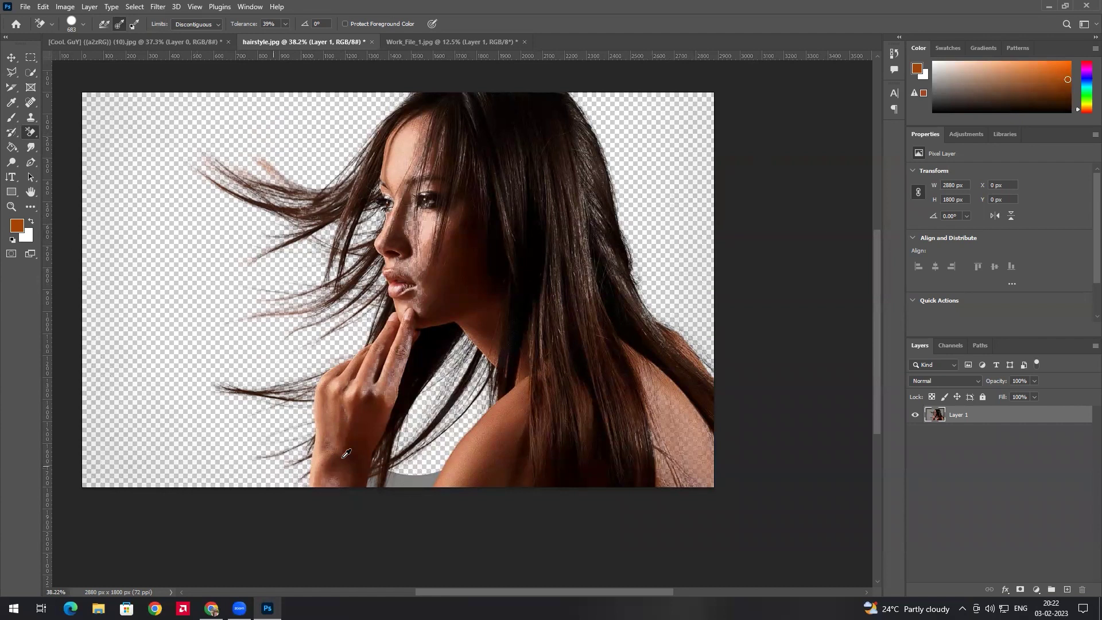
drag(346, 454, 411, 463)
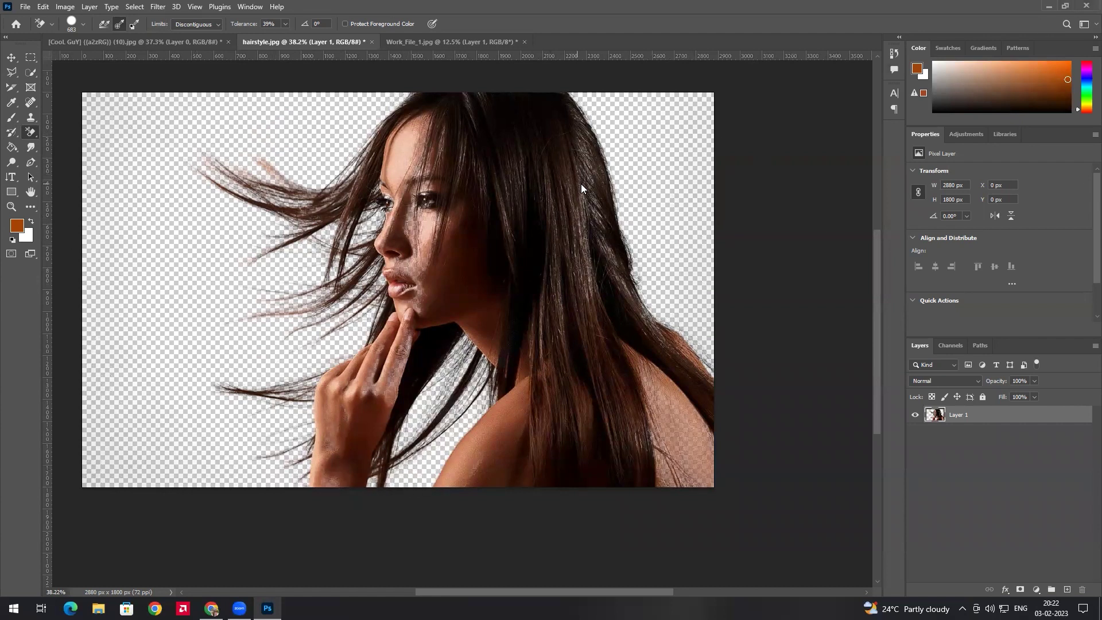
scroll(479, 196, up, 5)
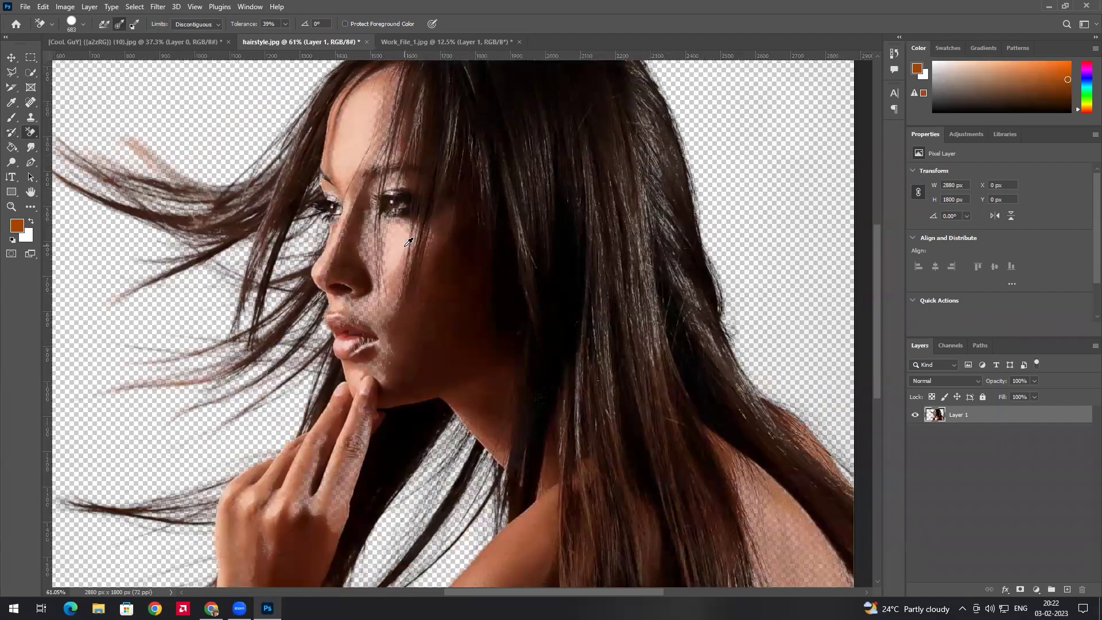
scroll(409, 237, down, 4)
scroll(459, 235, down, 2)
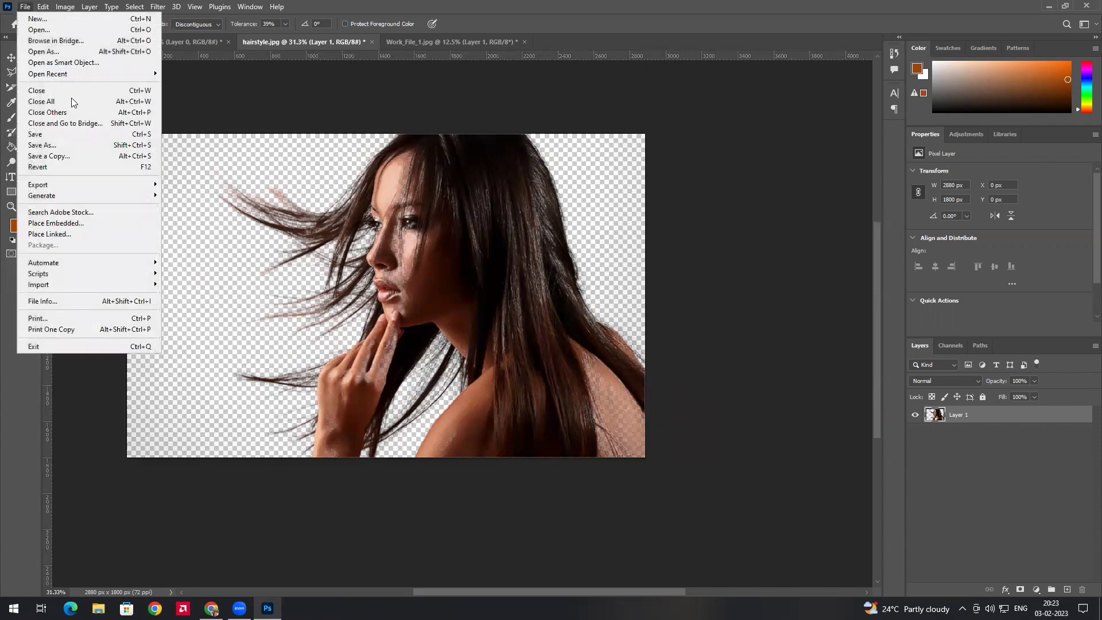
Save the cutout to the Desktop as hairstyle in Photoshop (PSD) format.
click(63, 143)
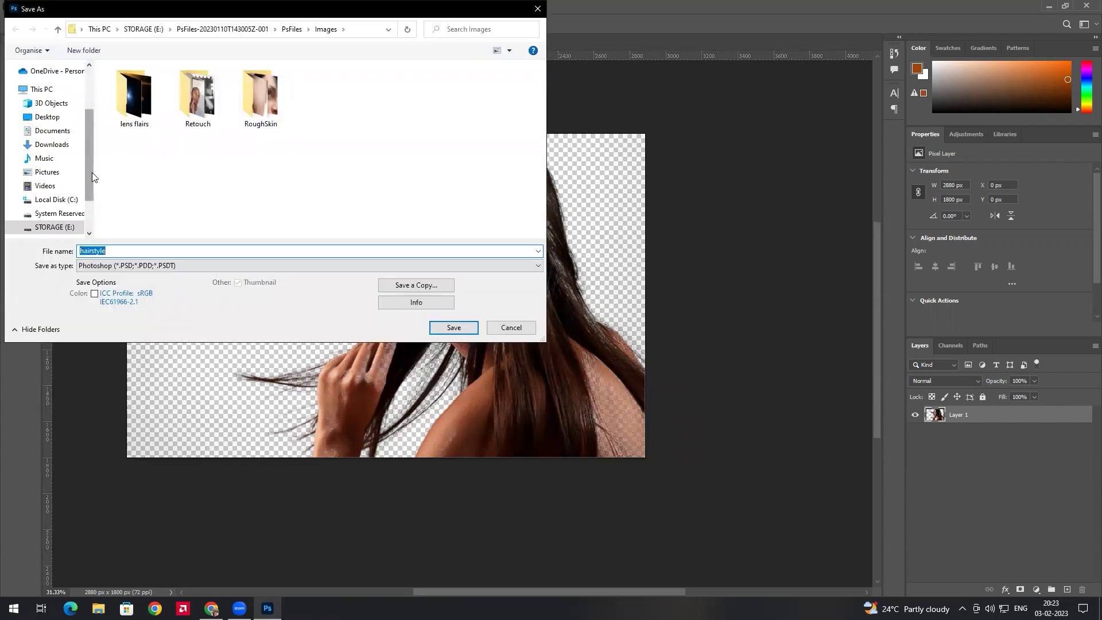
scroll(91, 172, up, 2)
click(47, 195)
click(139, 252)
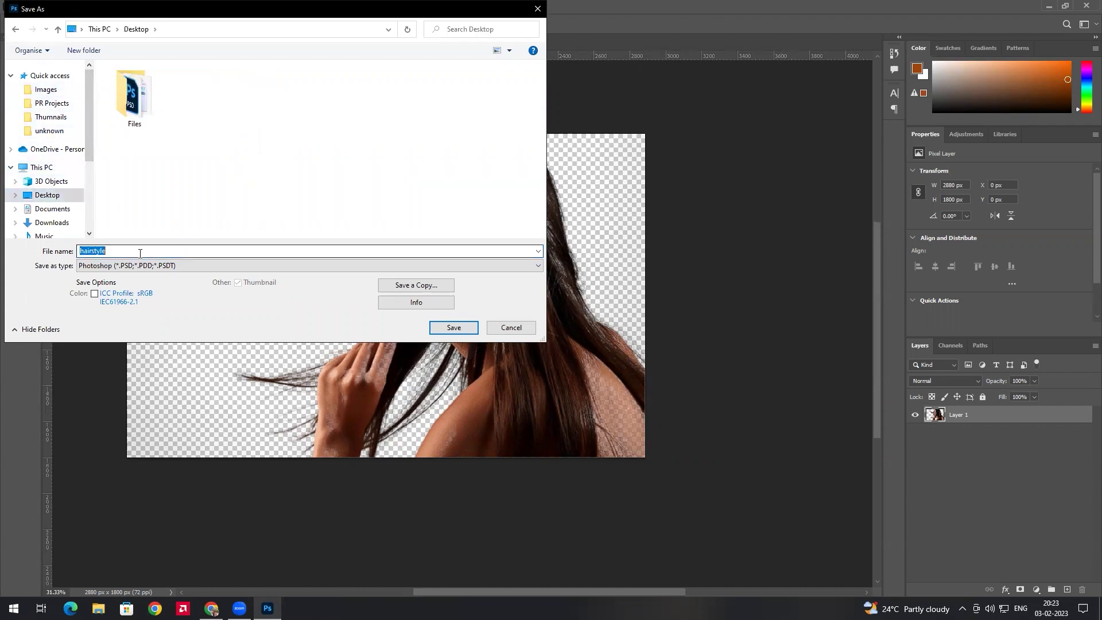
click(183, 266)
click(156, 274)
click(453, 328)
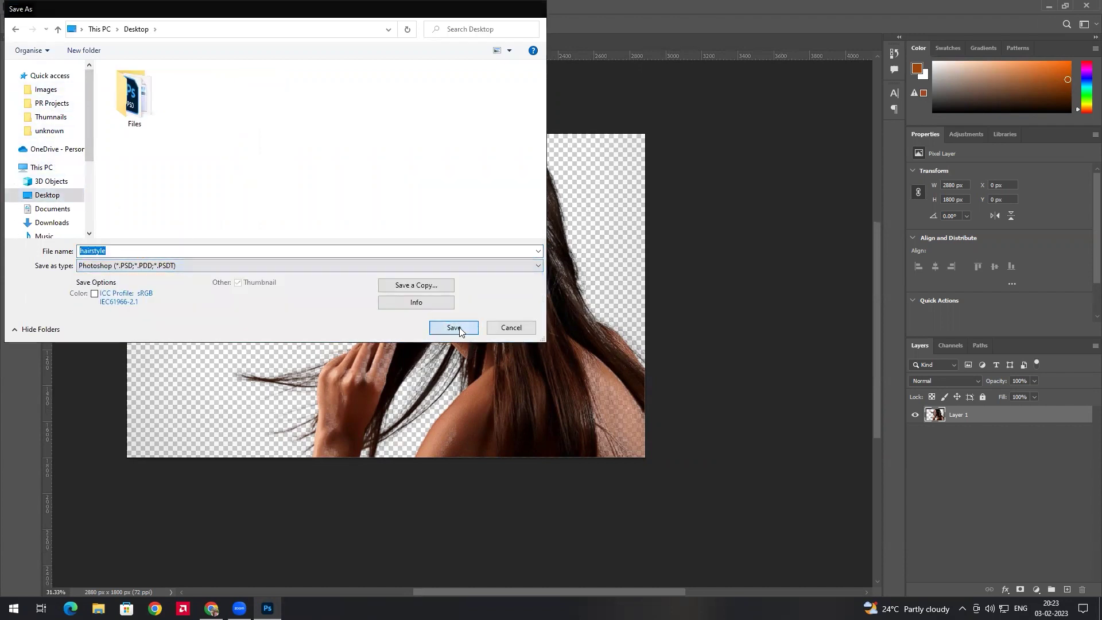
click(669, 175)
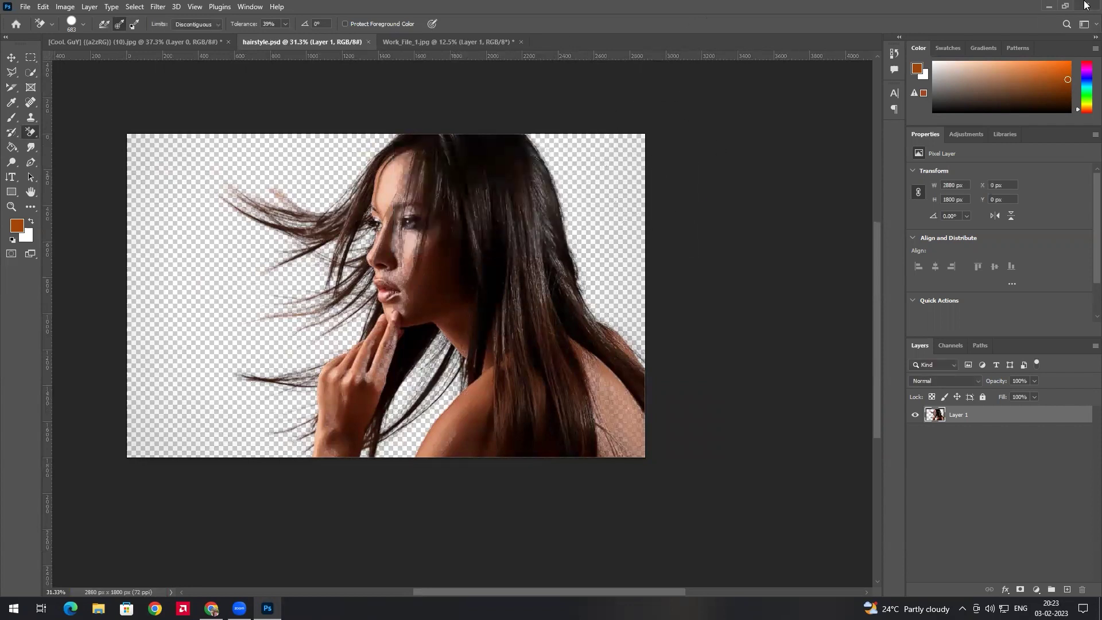
Close Photoshop with its open documents and reopen the saved hairstyle PSD file from the desktop.
click(1087, 6)
click(562, 229)
click(556, 227)
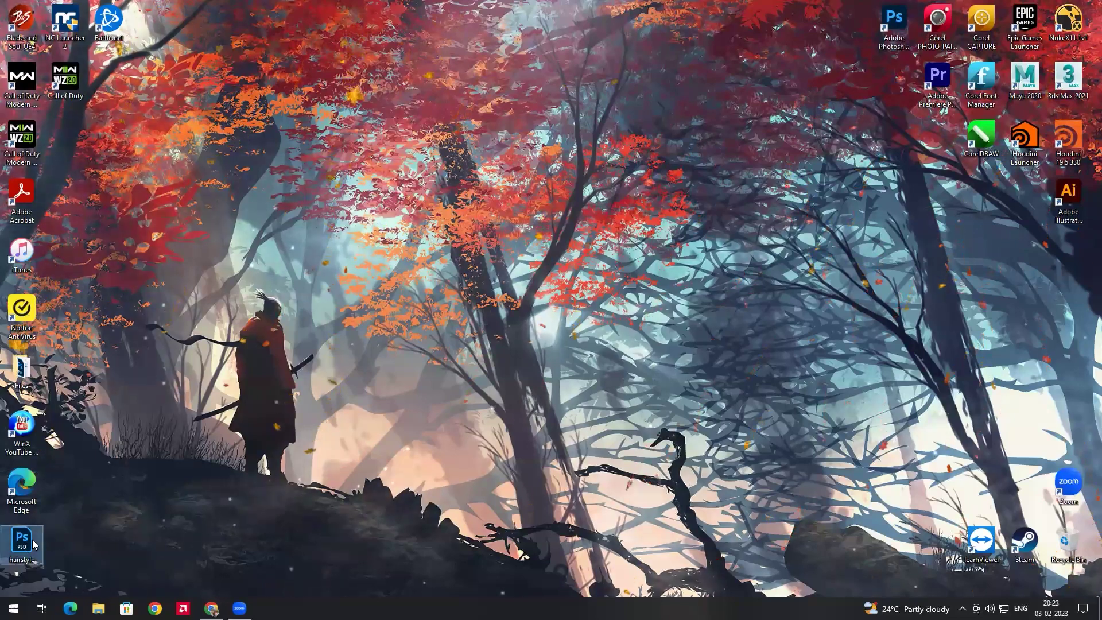
double_click(23, 543)
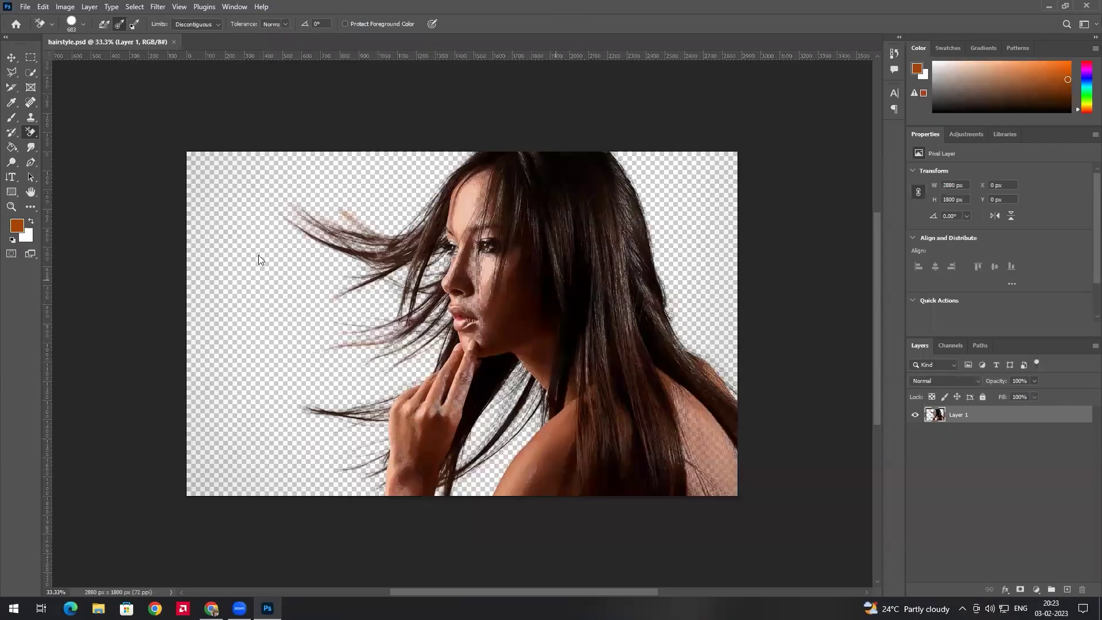
Add an empty layer above Layer 1, hide Layer 1, and paint across the new layer with the History Brush.
right_click(31, 133)
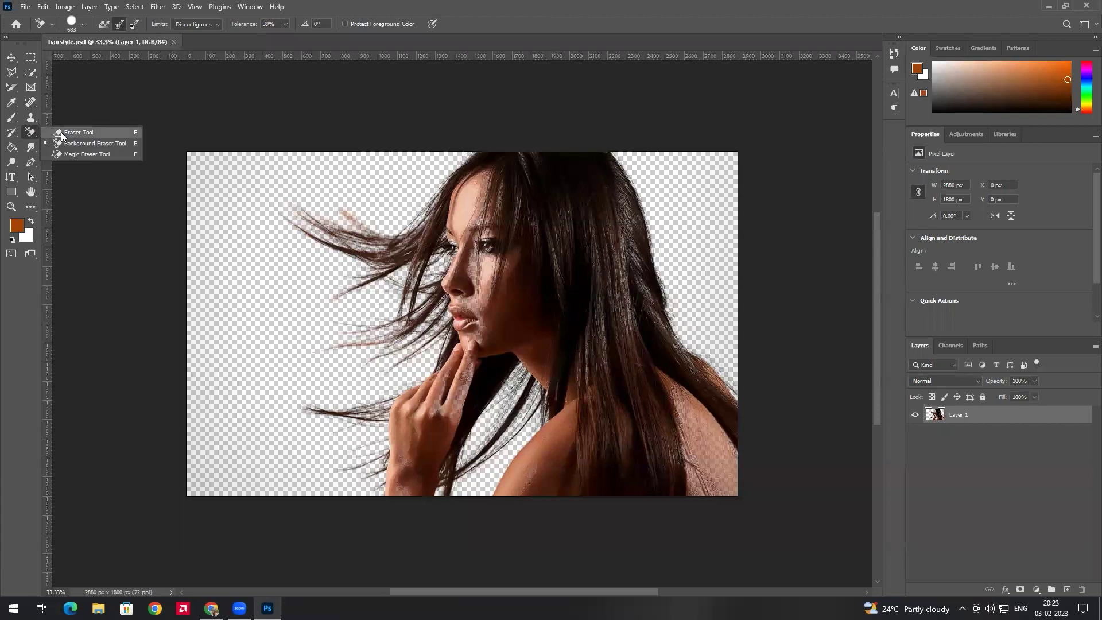
click(17, 135)
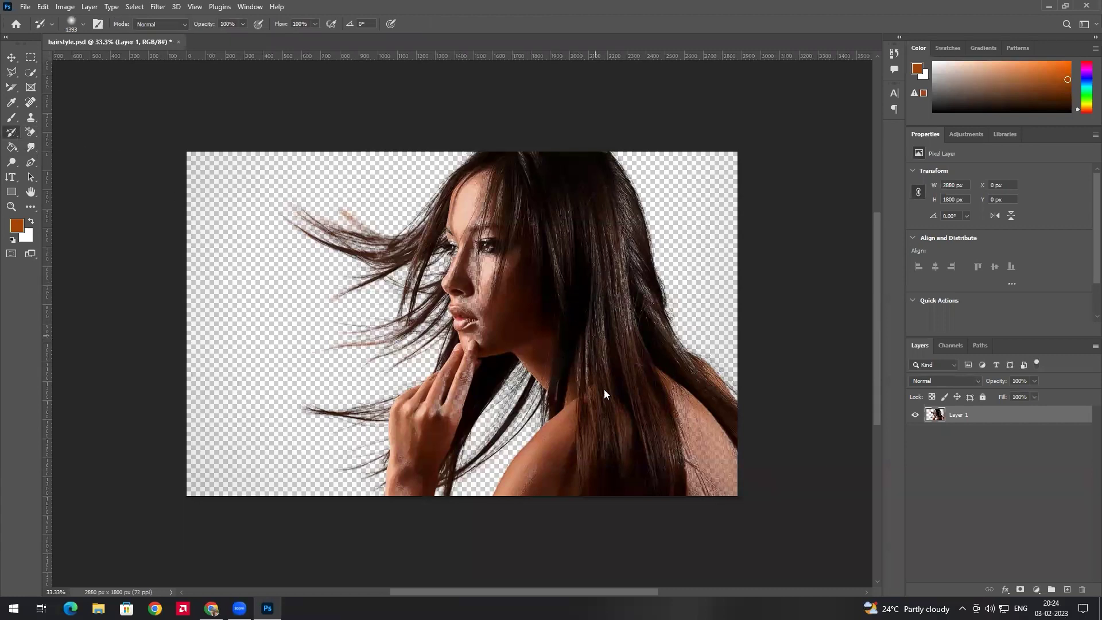
click(1068, 589)
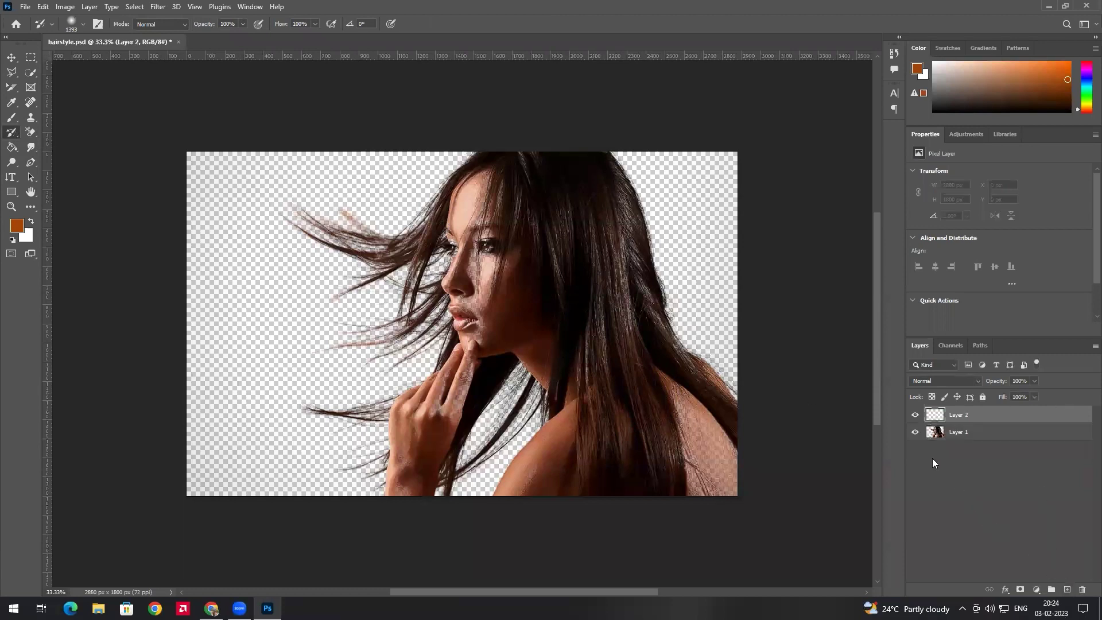
click(915, 432)
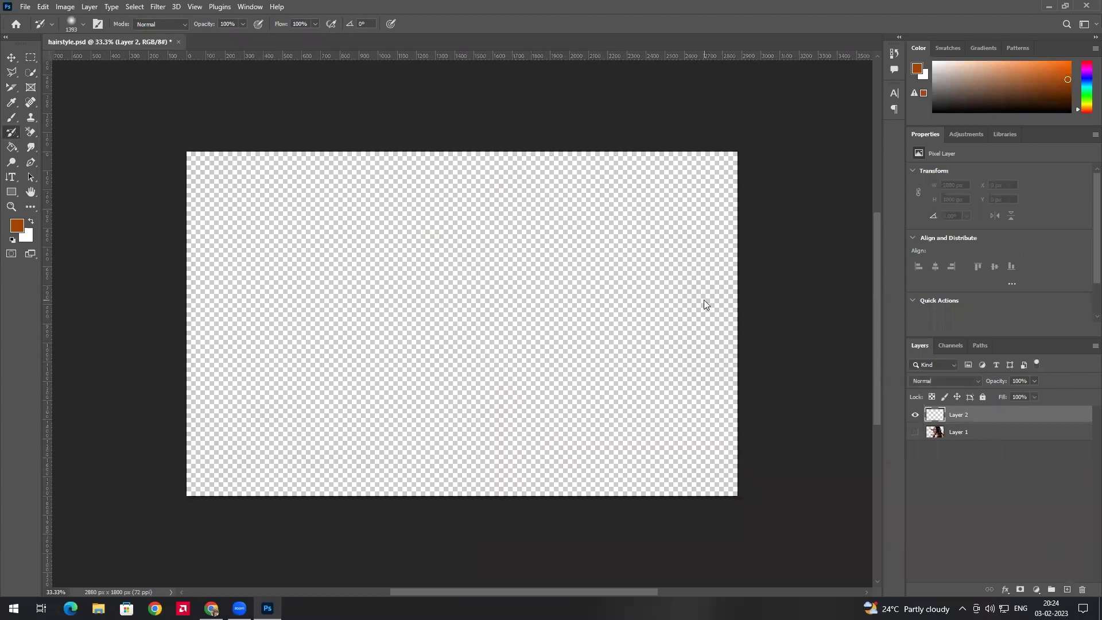
mouse_move(669, 285)
mouse_down()
mouse_move(333, 321)
mouse_move(416, 315)
mouse_move(709, 241)
mouse_move(386, 256)
mouse_move(569, 228)
mouse_move(643, 427)
mouse_move(420, 497)
mouse_move(780, 373)
mouse_up()
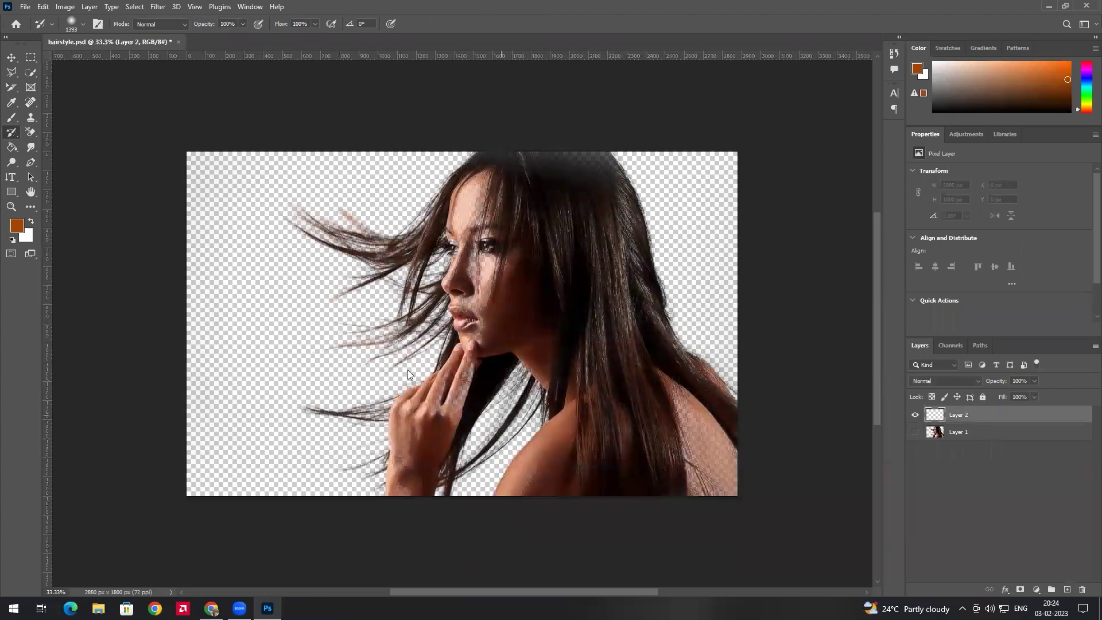
mouse_move(690, 257)
mouse_down()
mouse_move(516, 214)
mouse_move(331, 205)
mouse_move(290, 356)
mouse_up()
Delete Layer 2 and make Layer 1 visible again.
key(Delete)
click(916, 416)
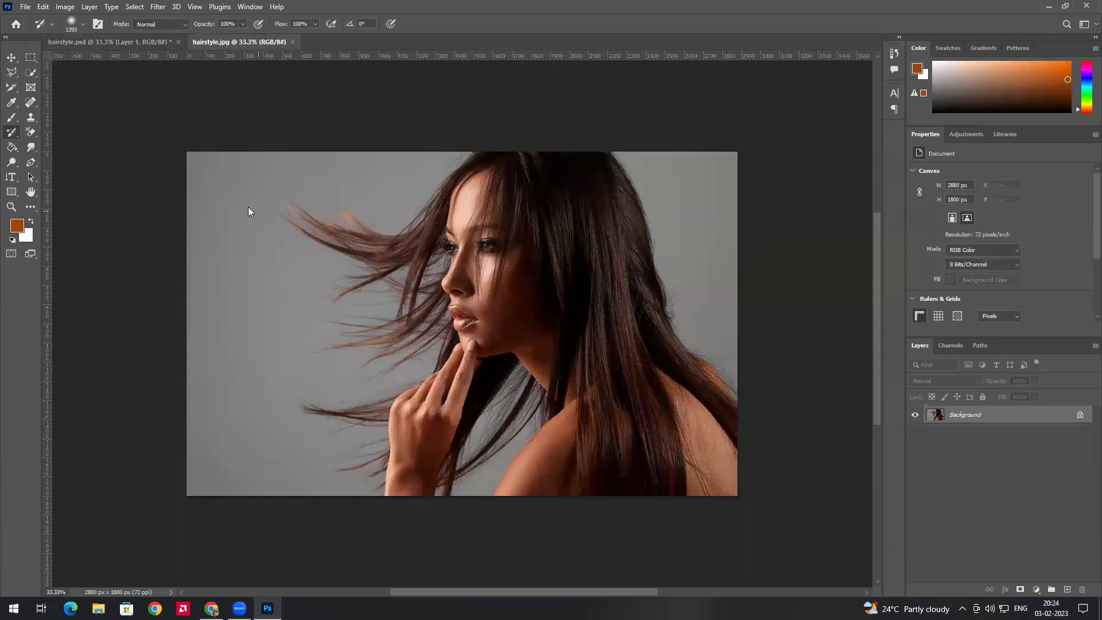
Erase the grey backdrop around the woman's hair, face and shoulders in hairstyle.jpg with the Background Eraser at 26% tolerance.
drag(31, 132, 74, 140)
drag(396, 344, 488, 436)
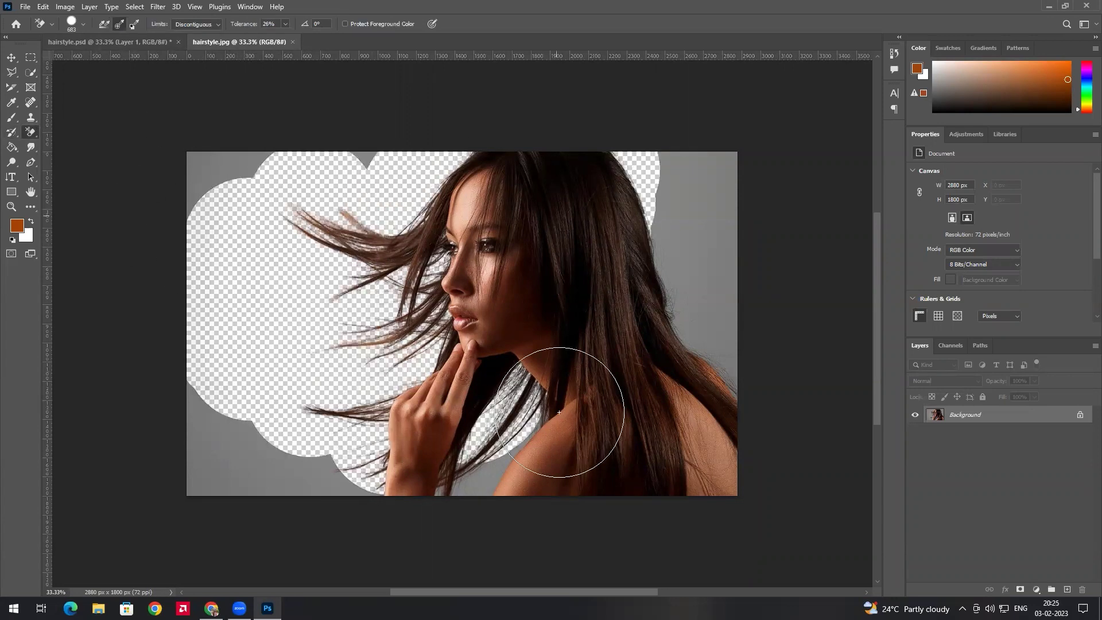
drag(706, 327, 712, 201)
drag(223, 172, 201, 436)
drag(219, 471, 333, 483)
click(262, 159)
mouse_move(419, 274)
mouse_down()
mouse_move(751, 478)
mouse_move(472, 328)
mouse_up()
Inspect the partly erased eyes and reduce the History Brush size to about 124 px.
scroll(422, 276, up, 5)
scroll(457, 221, up, 8)
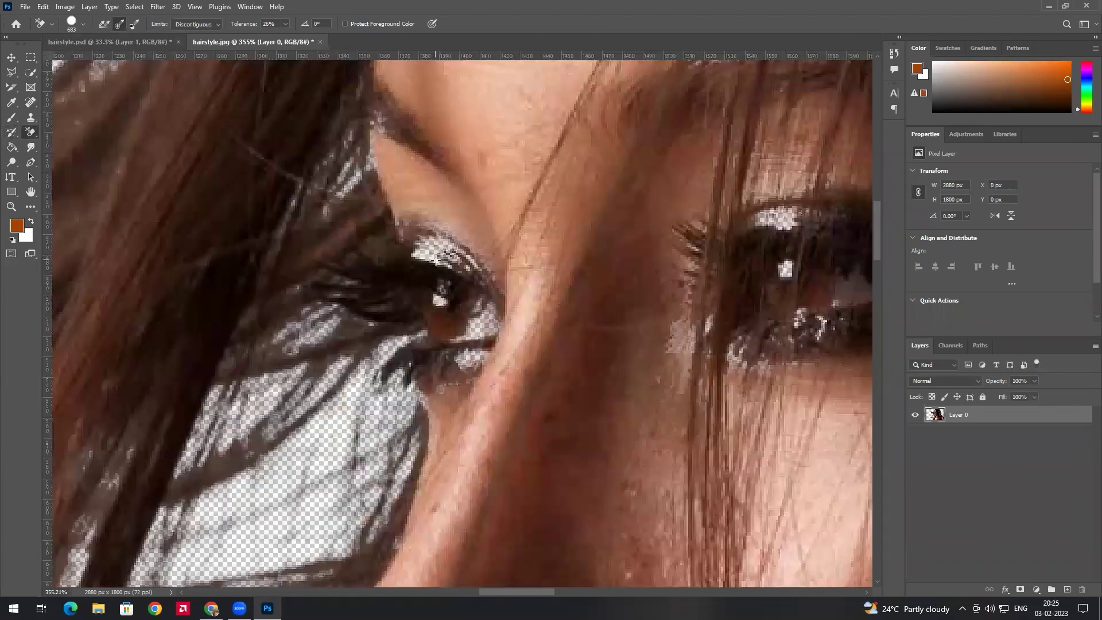
scroll(459, 278, down, 2)
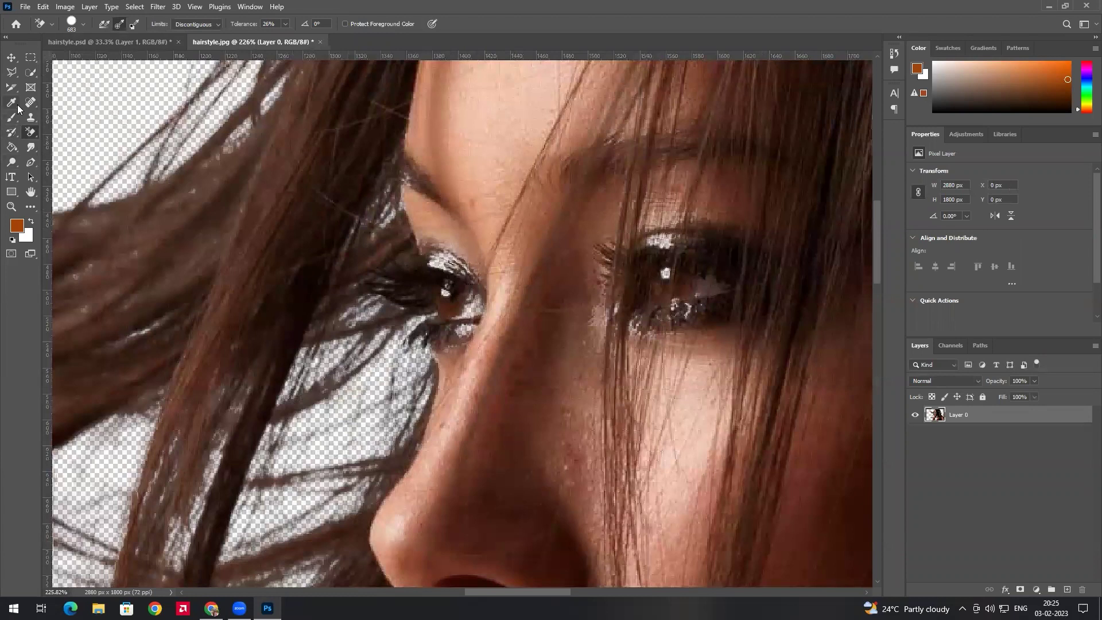
click(16, 132)
drag(417, 255, 299, 264)
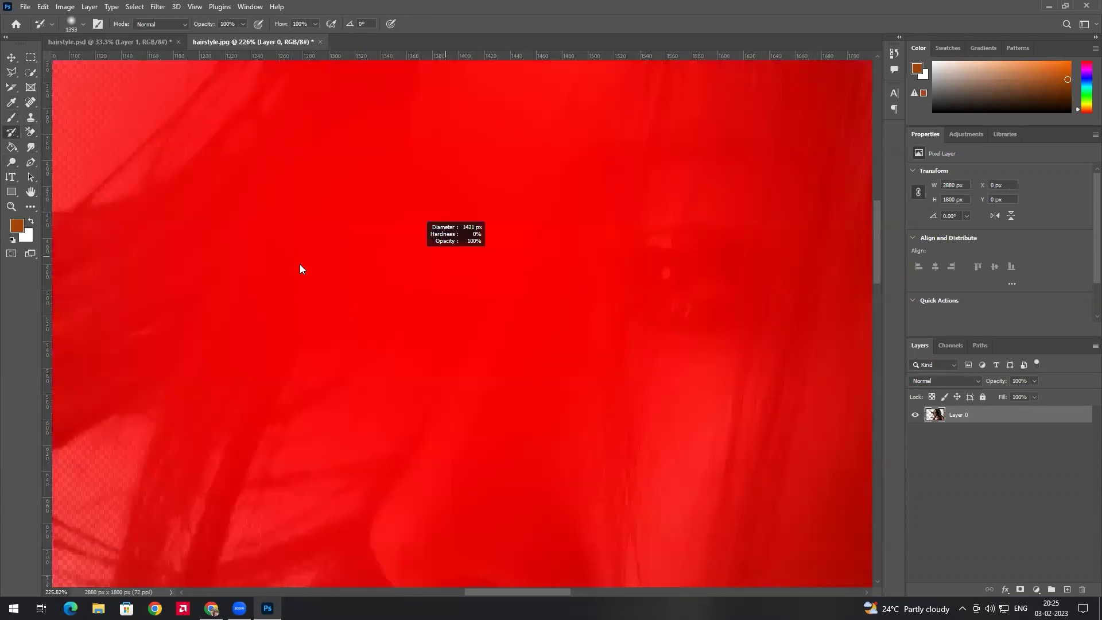
drag(357, 291, 264, 322)
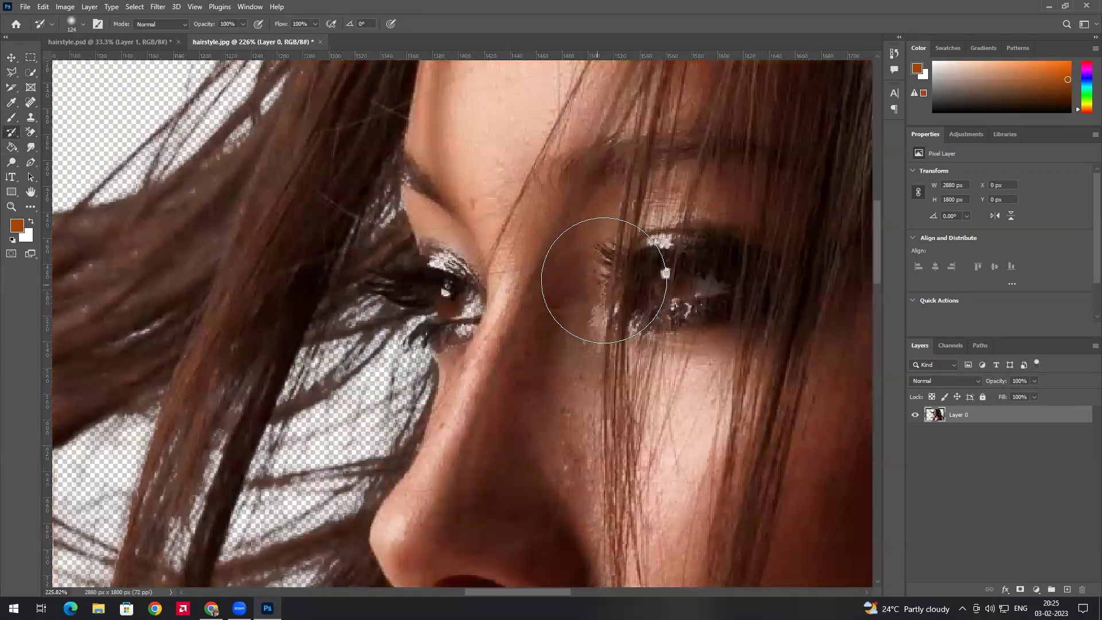
scroll(463, 248, down, 5)
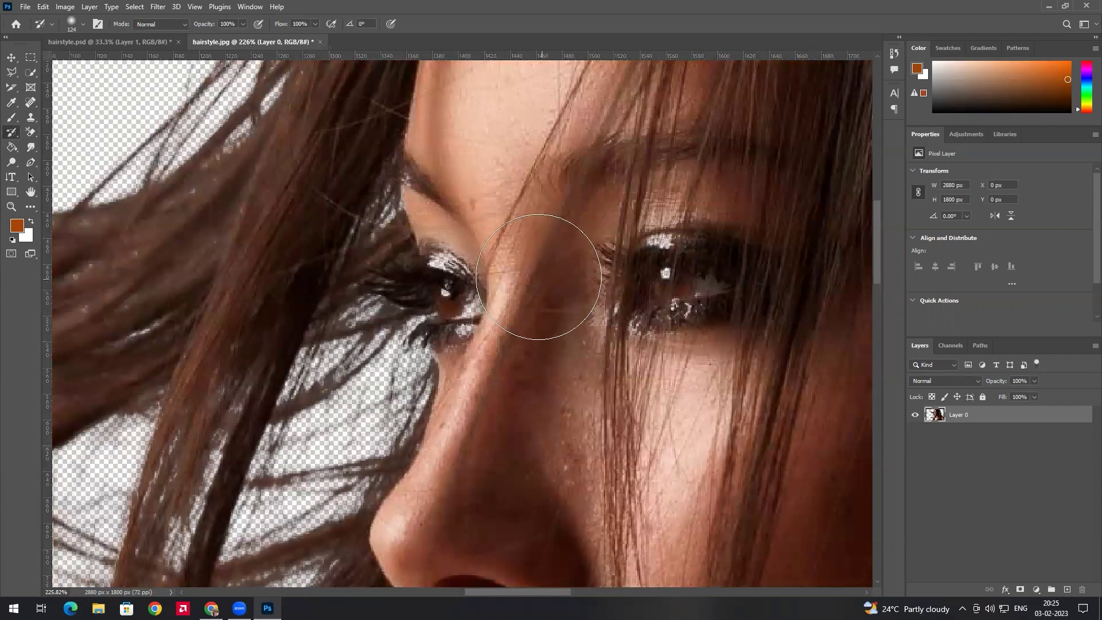
scroll(547, 284, down, 3)
scroll(566, 283, up, 1)
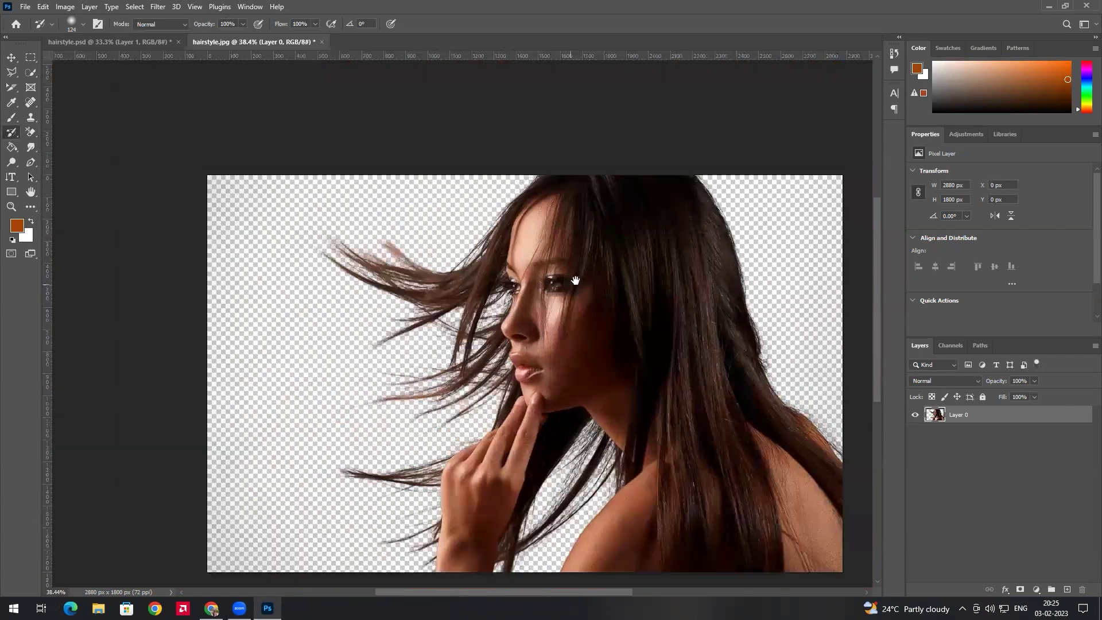
drag(501, 273, 439, 268)
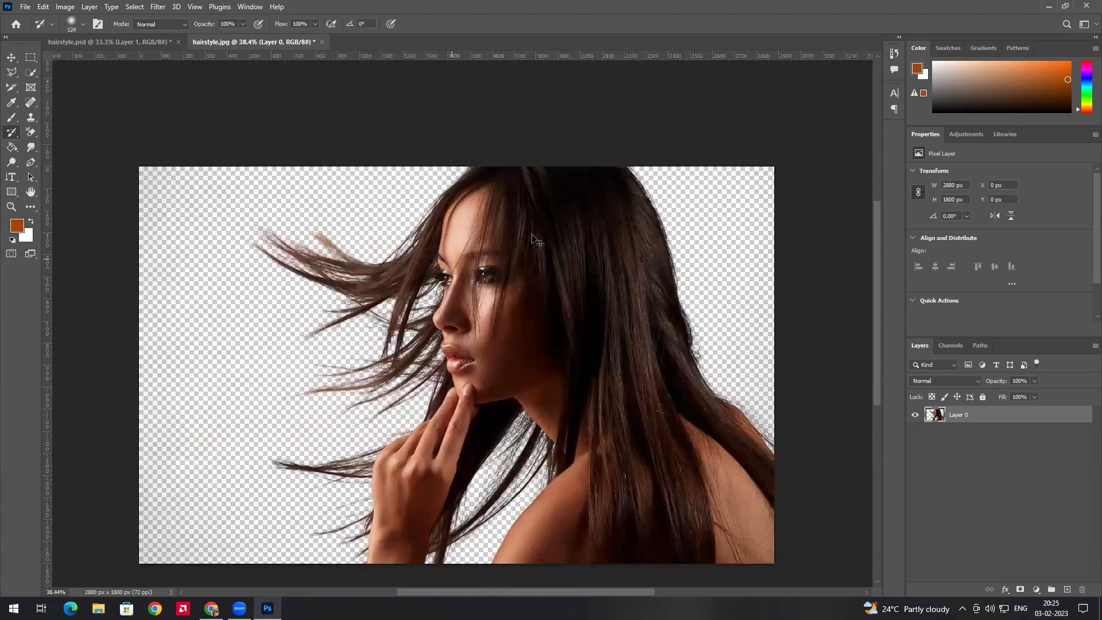
Scale Layer 0 down proportionally to about 56% towards the canvas's lower-left corner.
key(ctrl+t)
drag(776, 161, 497, 339)
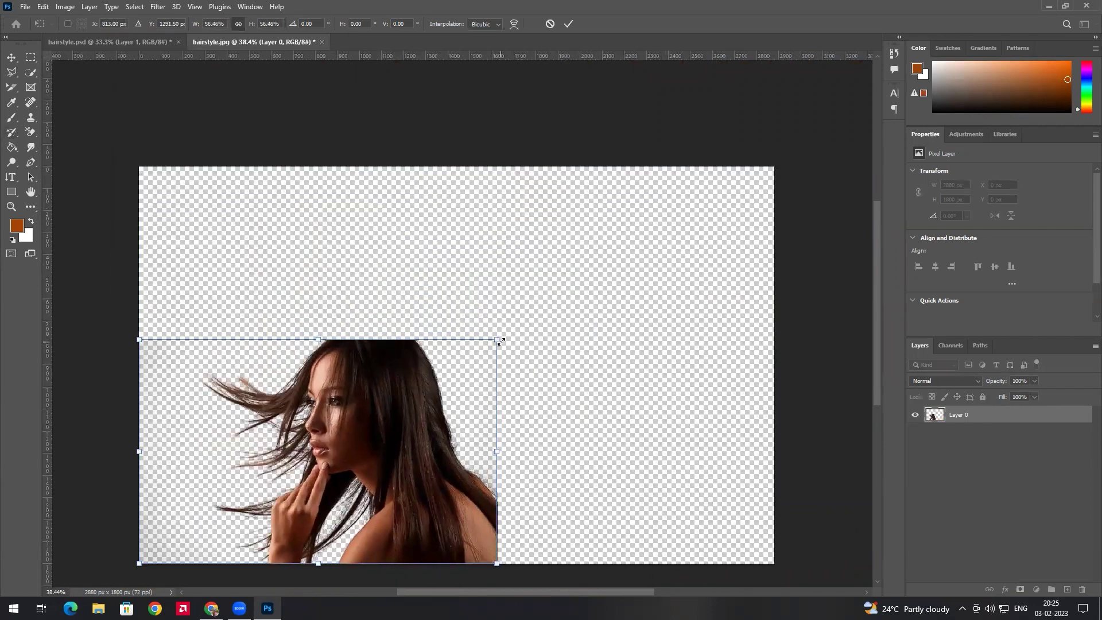
key(Return)
Try painting original pixels over the scaled-down woman's face and the area beside her with the History Brush.
key(y)
scroll(327, 396, up, 5)
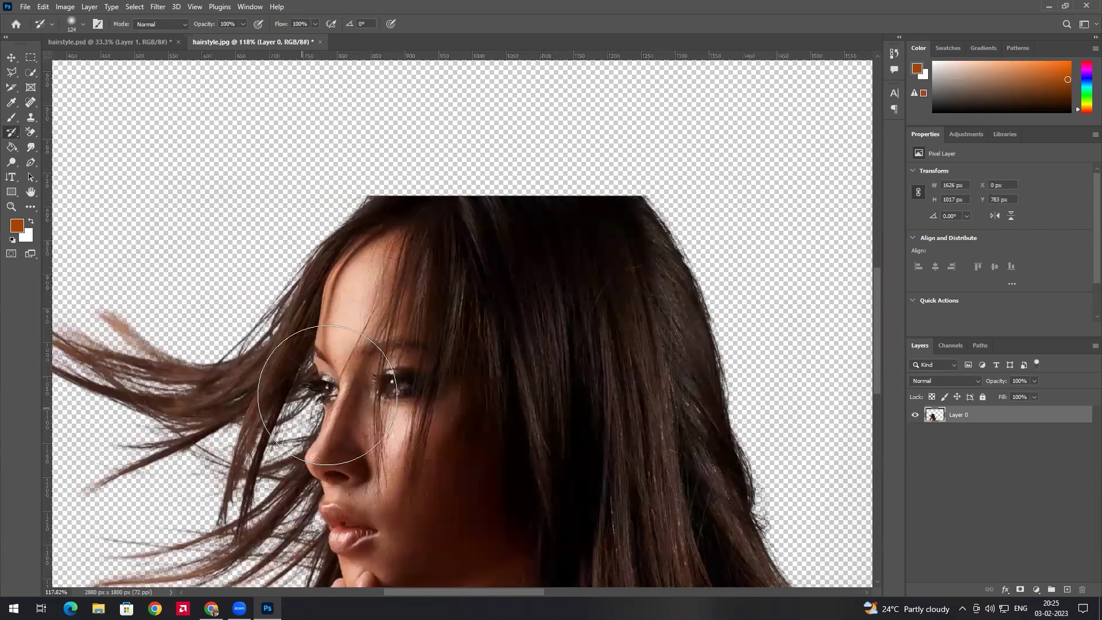
scroll(338, 390, up, 5)
mouse_move(335, 389)
mouse_down()
mouse_move(299, 372)
mouse_move(499, 345)
mouse_up()
scroll(372, 359, down, 2)
scroll(374, 352, down, 6)
scroll(376, 353, down, 2)
mouse_move(524, 253)
mouse_down()
mouse_move(327, 318)
mouse_move(974, 214)
mouse_move(753, 226)
mouse_move(765, 191)
mouse_move(361, 143)
mouse_move(436, 123)
mouse_move(453, 304)
mouse_move(775, 310)
mouse_move(660, 455)
mouse_up()
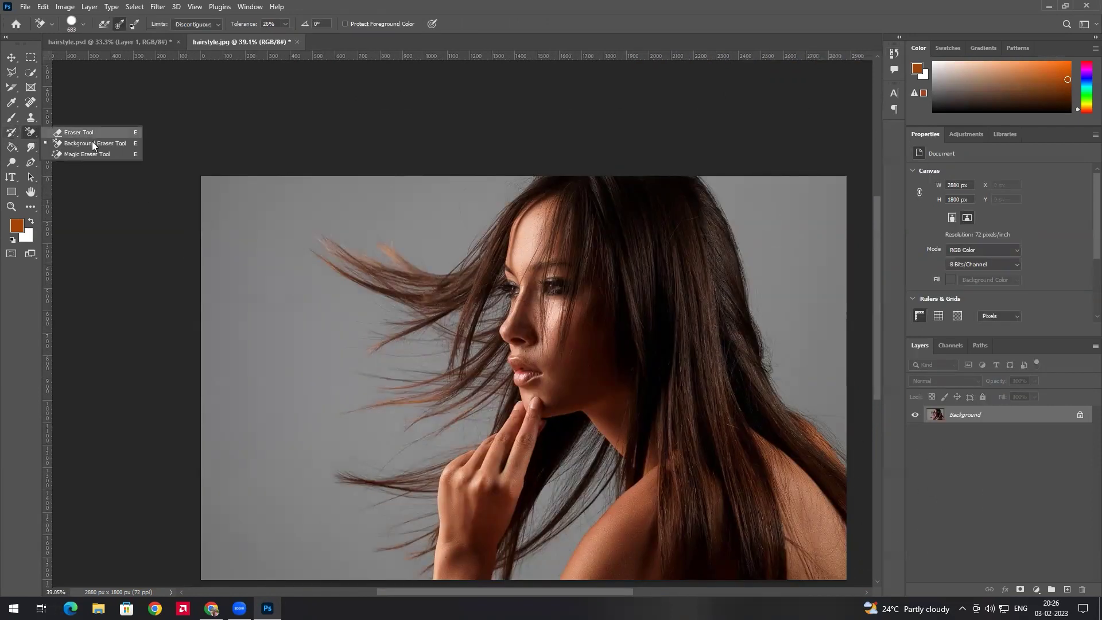
Erase across the backdrop, face and hair using the Background Eraser with Continuous sampling, and undo the stroke.
click(92, 143)
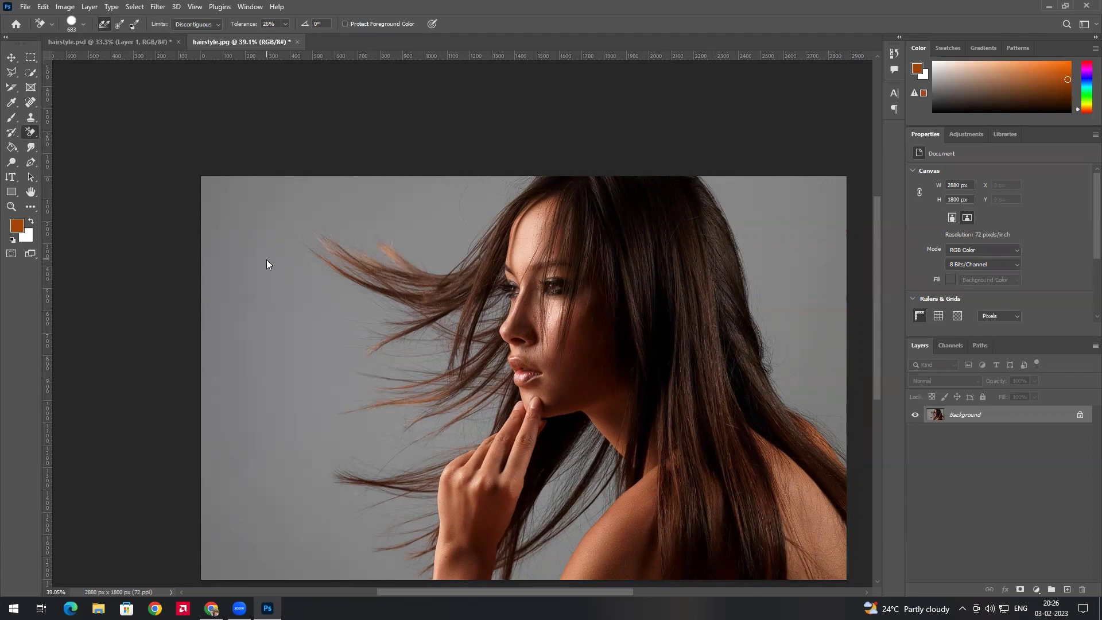
mouse_move(267, 260)
mouse_down()
mouse_move(263, 279)
mouse_move(291, 301)
mouse_move(339, 294)
mouse_move(337, 303)
mouse_move(387, 285)
mouse_move(456, 288)
mouse_move(527, 260)
mouse_move(577, 331)
mouse_move(688, 359)
mouse_move(733, 358)
mouse_up()
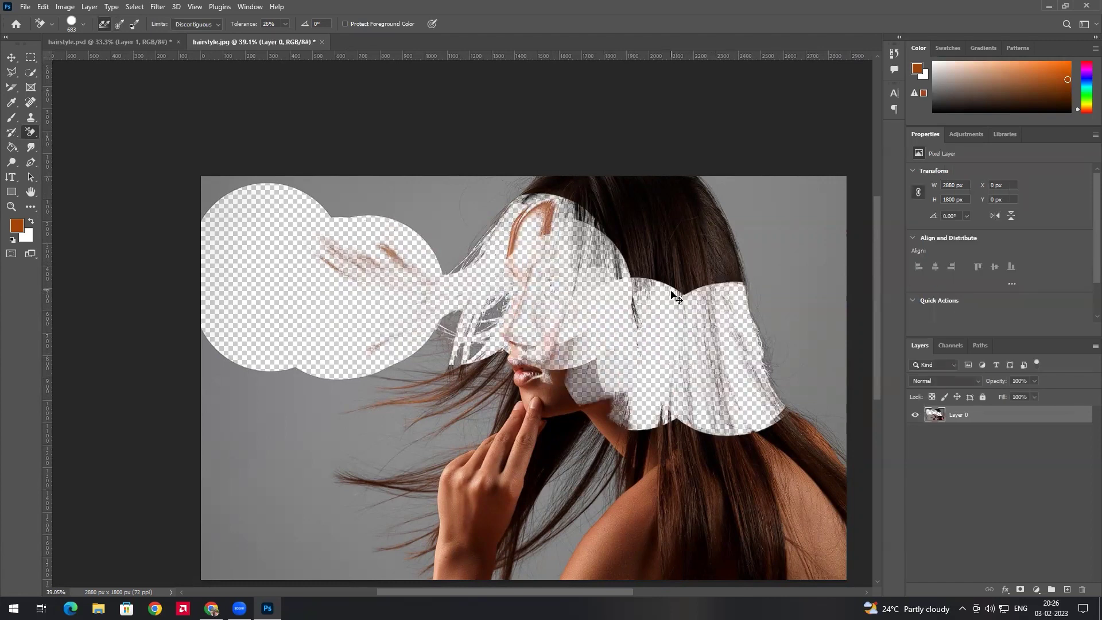
key(ctrl+z)
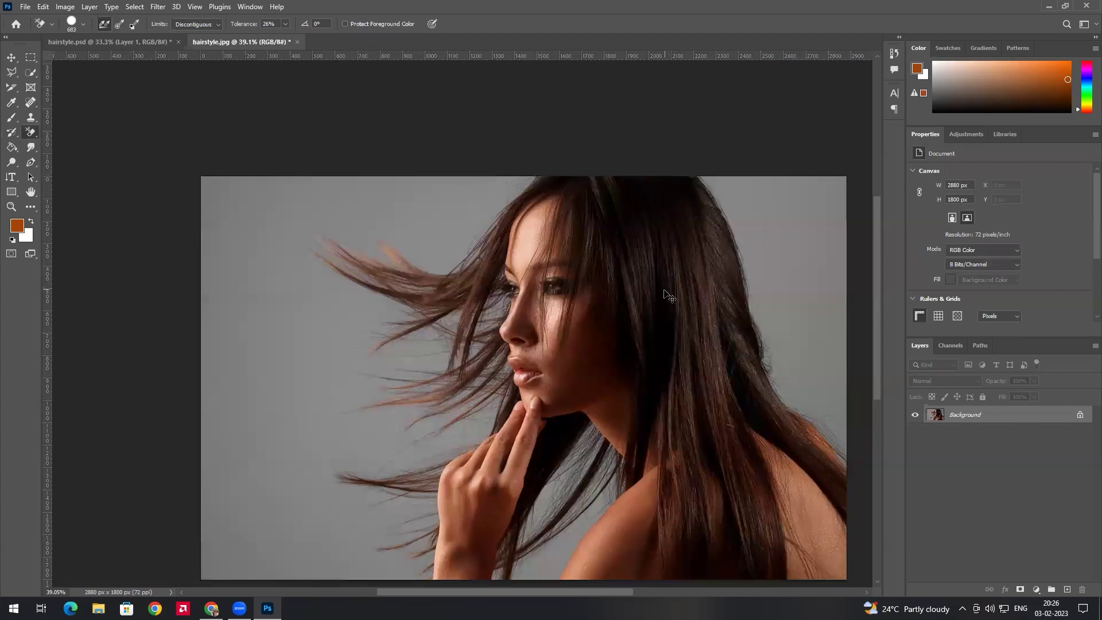
Set the Background Eraser's sampling to Once and erase the grey backdrop around the woman's hair, hand and shoulders.
click(120, 24)
mouse_move(291, 264)
mouse_down()
mouse_move(386, 338)
mouse_move(421, 357)
mouse_move(465, 358)
mouse_move(490, 282)
mouse_move(438, 300)
mouse_move(453, 293)
mouse_move(433, 288)
mouse_move(457, 298)
mouse_move(435, 288)
mouse_move(457, 285)
mouse_move(523, 203)
mouse_move(386, 213)
mouse_move(482, 398)
mouse_move(530, 460)
mouse_move(595, 472)
mouse_move(389, 540)
mouse_up()
key(ctrl+z)
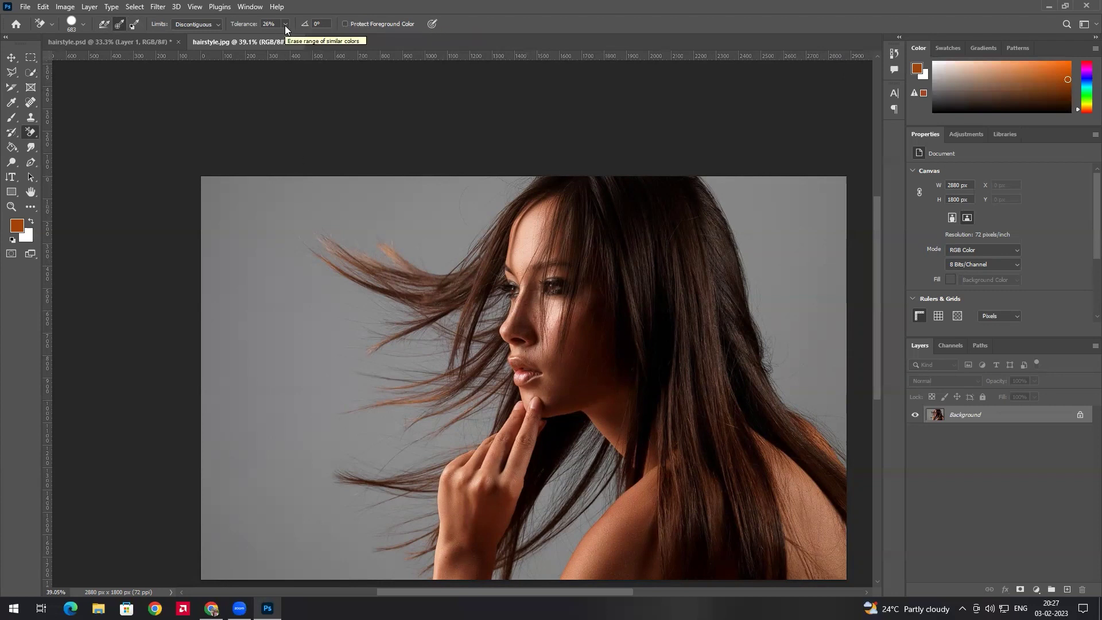
mouse_move(284, 252)
mouse_down()
mouse_move(287, 484)
mouse_move(515, 314)
mouse_move(545, 505)
mouse_up()
mouse_move(777, 436)
mouse_down()
mouse_move(779, 244)
mouse_move(226, 270)
mouse_move(504, 471)
mouse_move(462, 533)
mouse_up()
drag(326, 316, 280, 233)
Add a layer beneath Layer 0, fill it with the orange foreground colour, and check the hair strands against it.
ctrl+click(1068, 590)
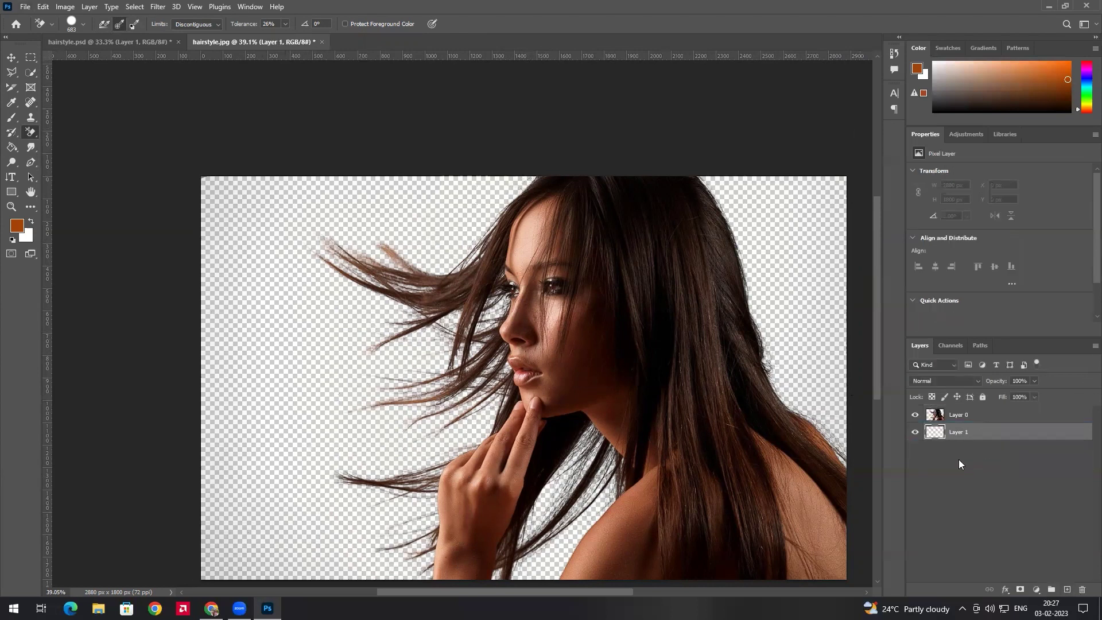
key(alt+BackSpace)
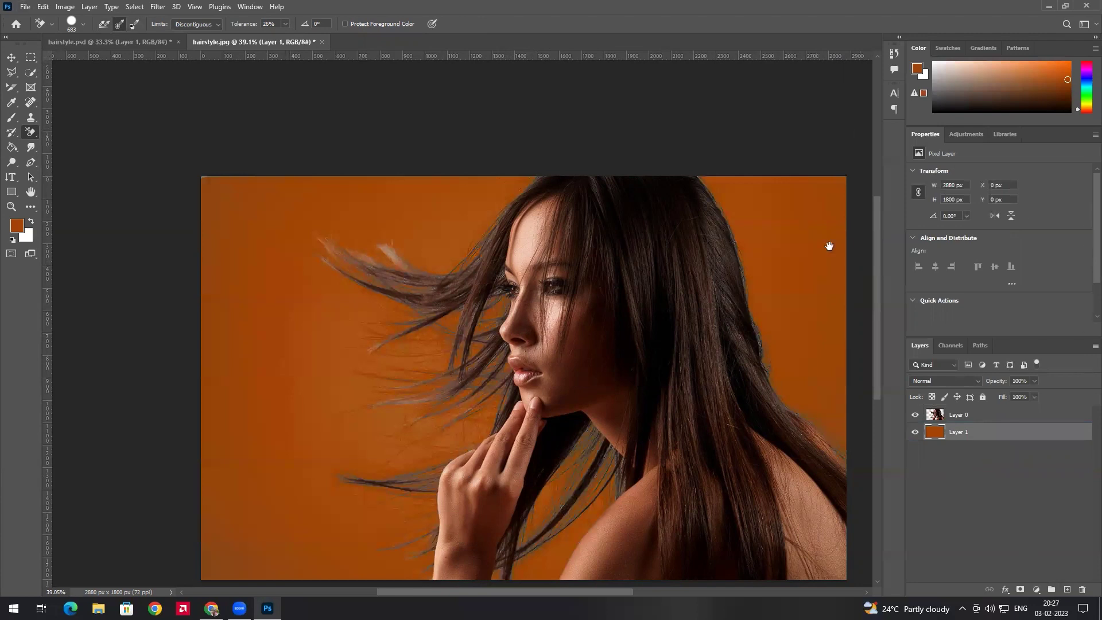
scroll(644, 226, up, 5)
scroll(335, 282, up, 3)
Erase leftover backdrop residue beside the flying hair strands on Layer 0, and undo the erasing.
mouse_move(331, 287)
mouse_down()
mouse_move(317, 307)
mouse_move(325, 342)
mouse_up()
key(ctrl+z)
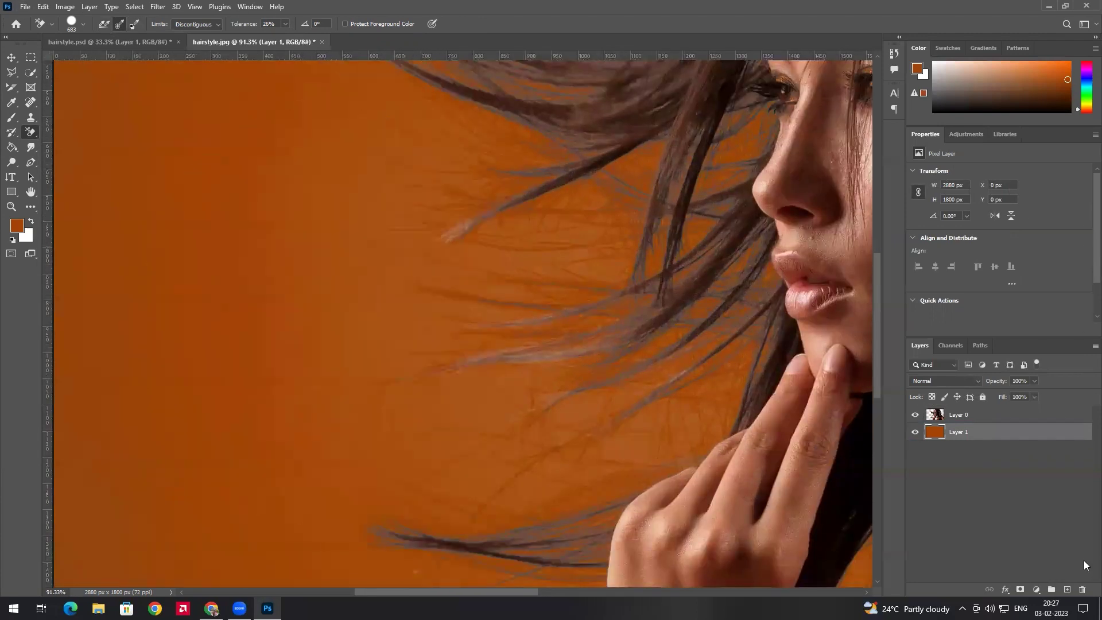
click(987, 414)
mouse_move(433, 324)
mouse_down()
mouse_move(274, 368)
mouse_move(322, 360)
mouse_move(319, 450)
mouse_move(455, 424)
mouse_up()
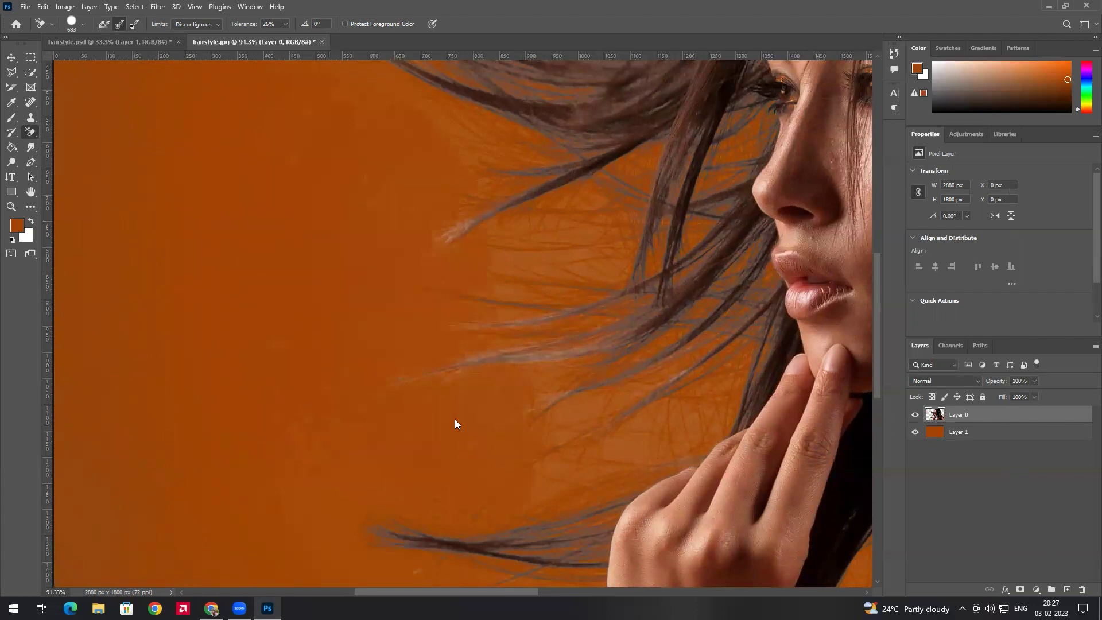
scroll(519, 327, down, 3)
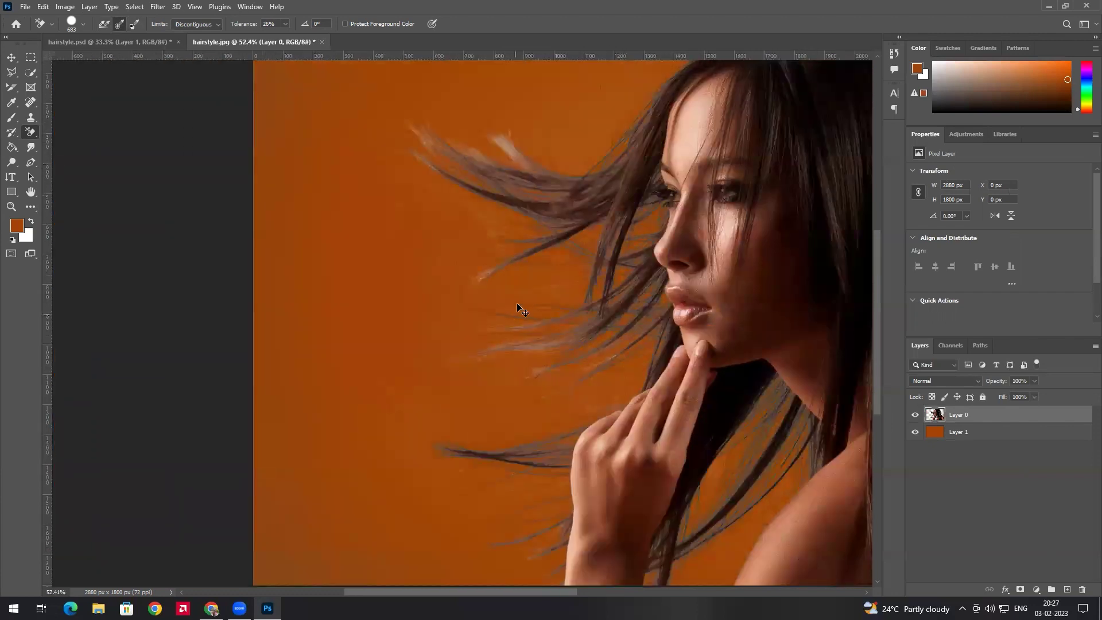
click(967, 432)
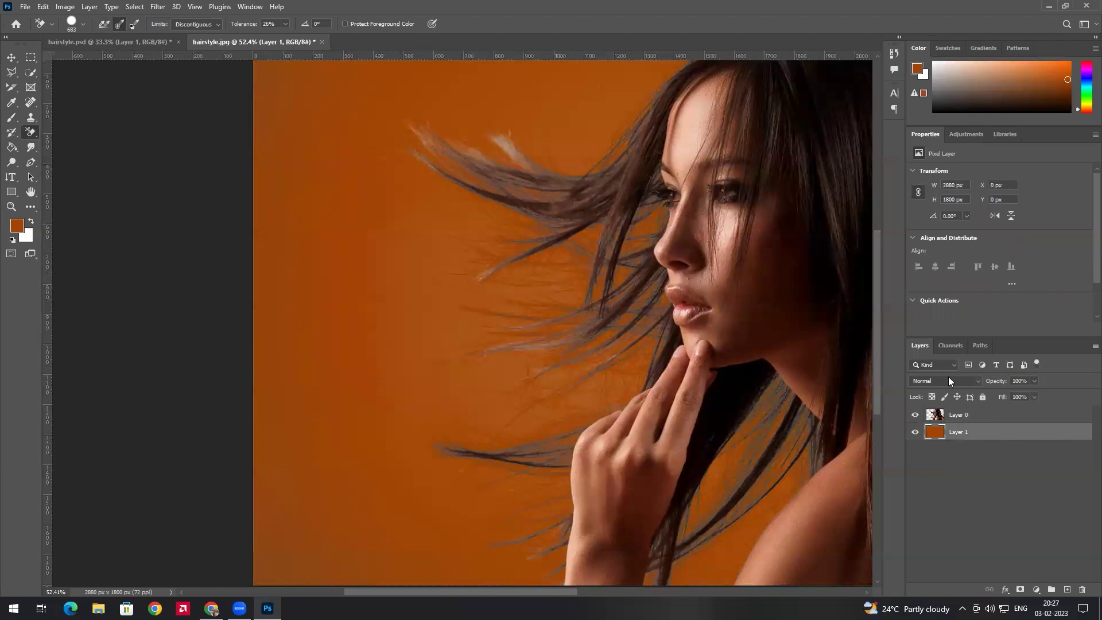
Revert the image to its opening snapshot, hairstyle.jpg, in the history.
click(894, 54)
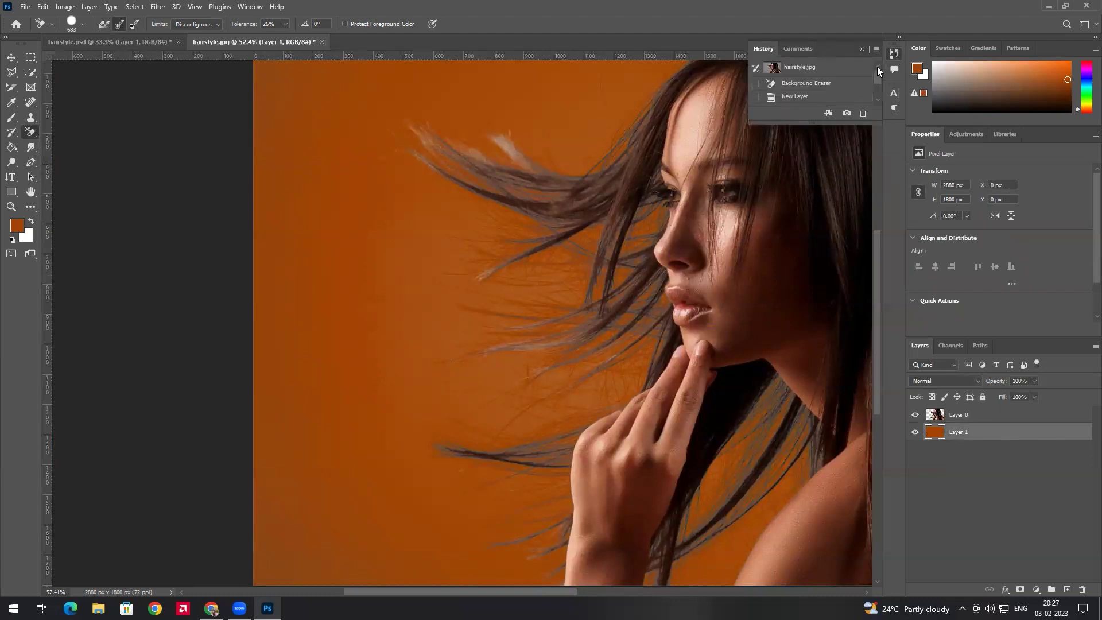
click(858, 67)
click(862, 49)
Set the Background Eraser's tolerance to 40%, erase the backdrop around the flying hair, and examine the strands and face.
drag(414, 185, 305, 315)
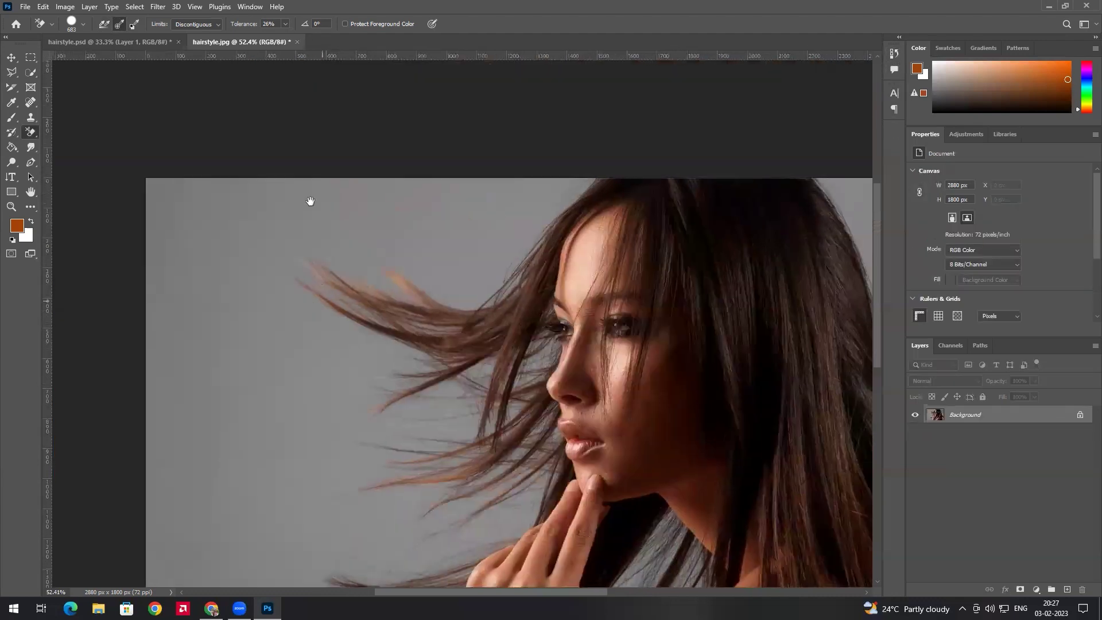
drag(292, 38, 293, 38)
mouse_move(261, 298)
mouse_down()
mouse_move(257, 417)
mouse_move(295, 459)
mouse_move(374, 359)
mouse_move(430, 348)
mouse_move(481, 368)
mouse_move(487, 414)
mouse_move(503, 324)
mouse_up()
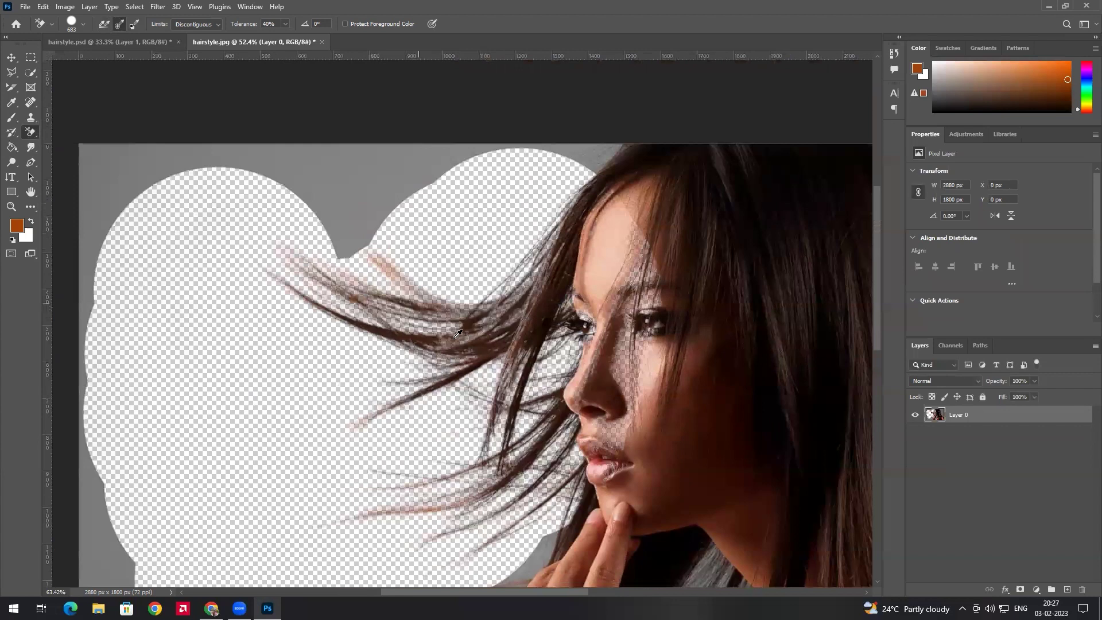
scroll(503, 324, up, 5)
scroll(482, 332, down, 2)
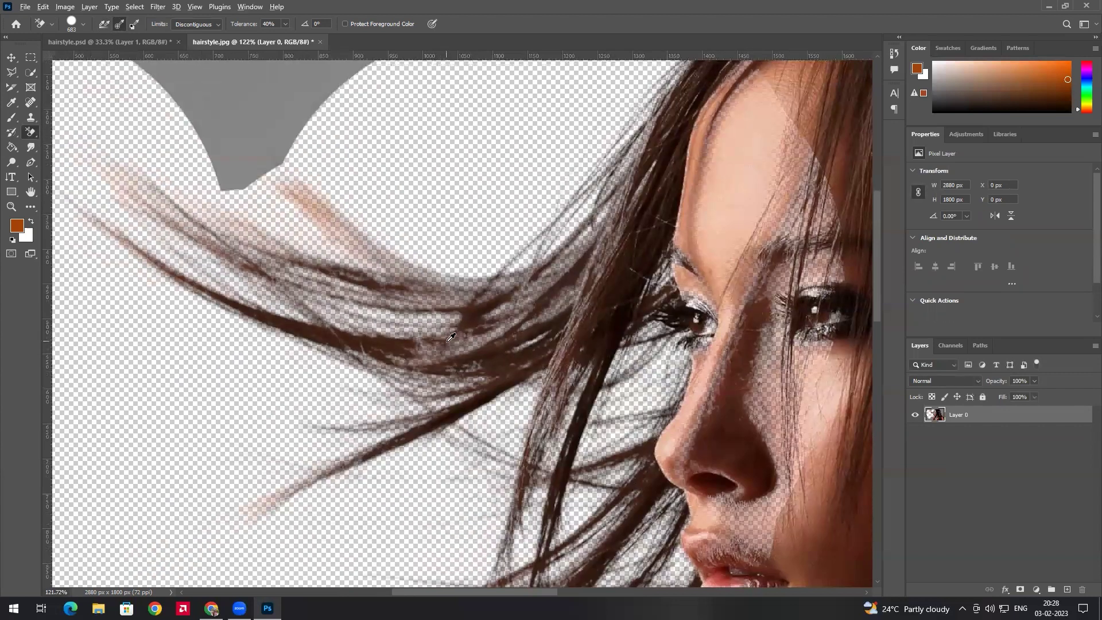
Add a layer beneath the erased cutout, fill it with orange for comparison, and undo the fill and the layer.
scroll(452, 338, down, 4)
ctrl+click(1067, 589)
key(alt+BackSpace)
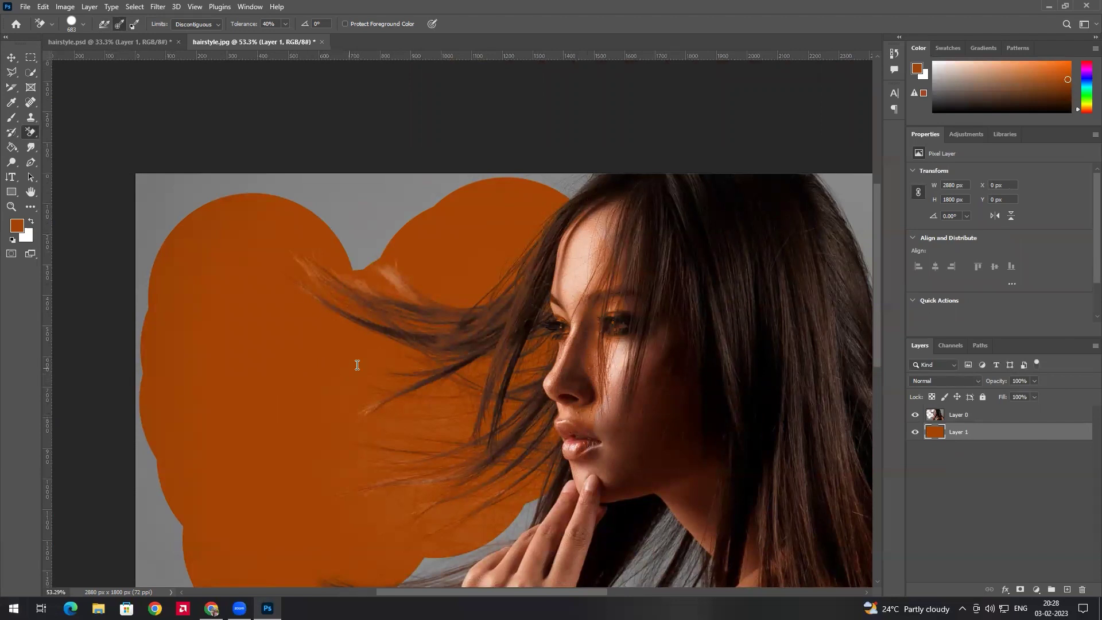
key(ctrl+z)
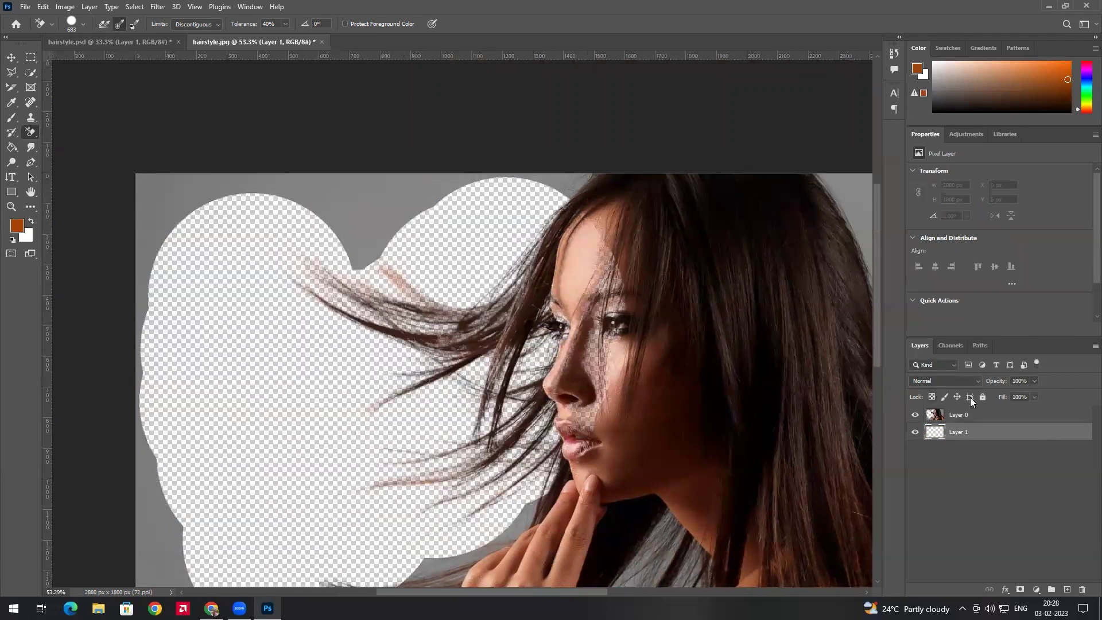
key(ctrl+z)
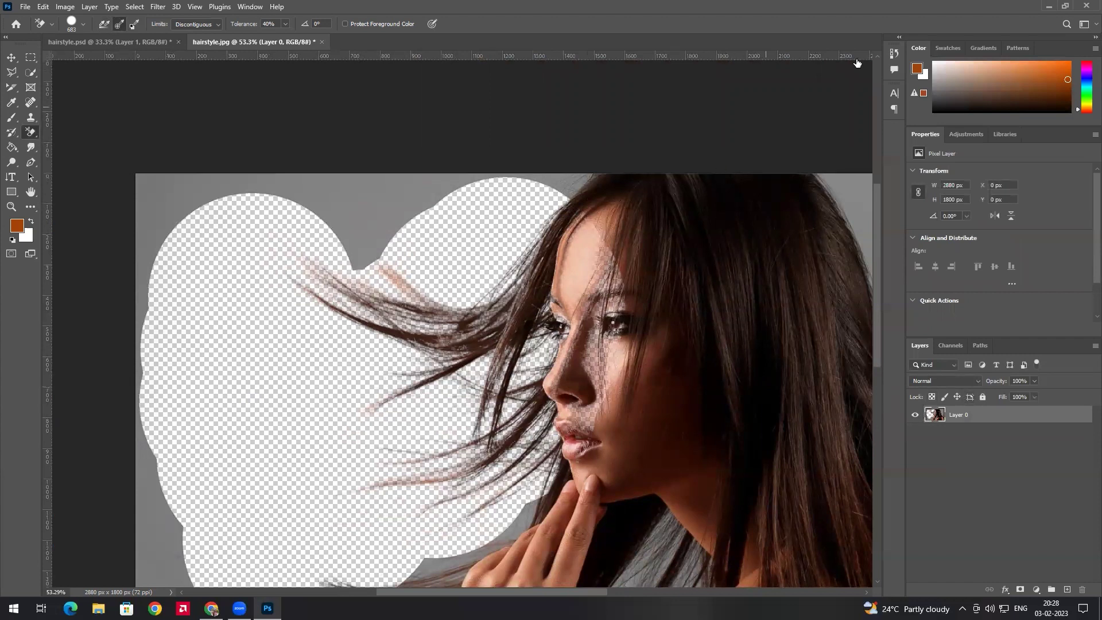
Restore the unerased photo from the hairstyle.jpg history snapshot.
click(894, 53)
scroll(876, 90, up, 2)
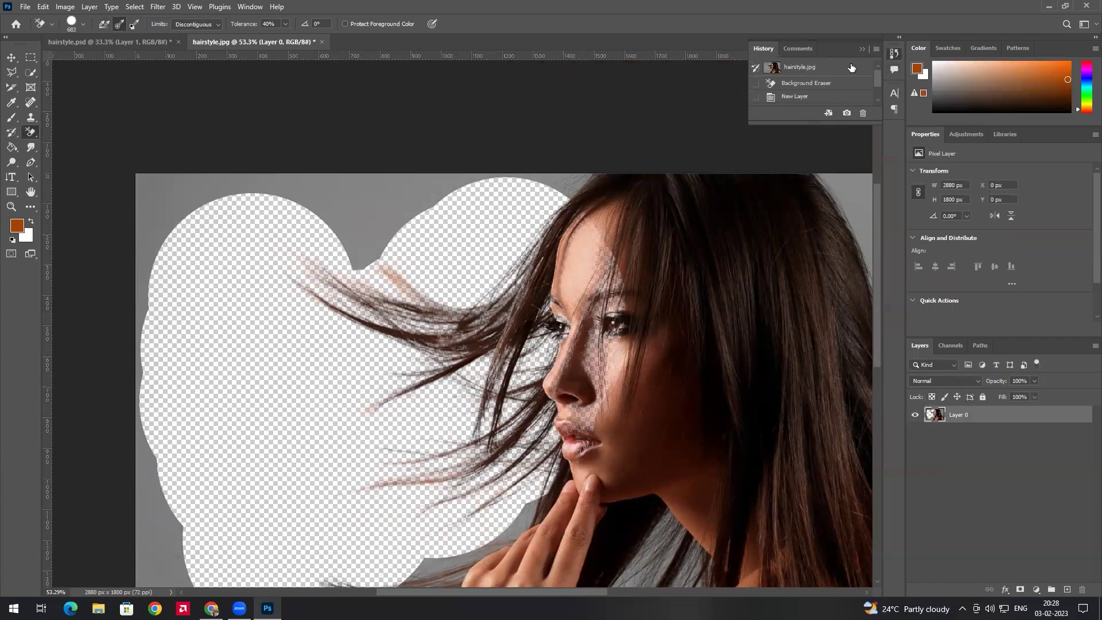
click(862, 61)
click(861, 51)
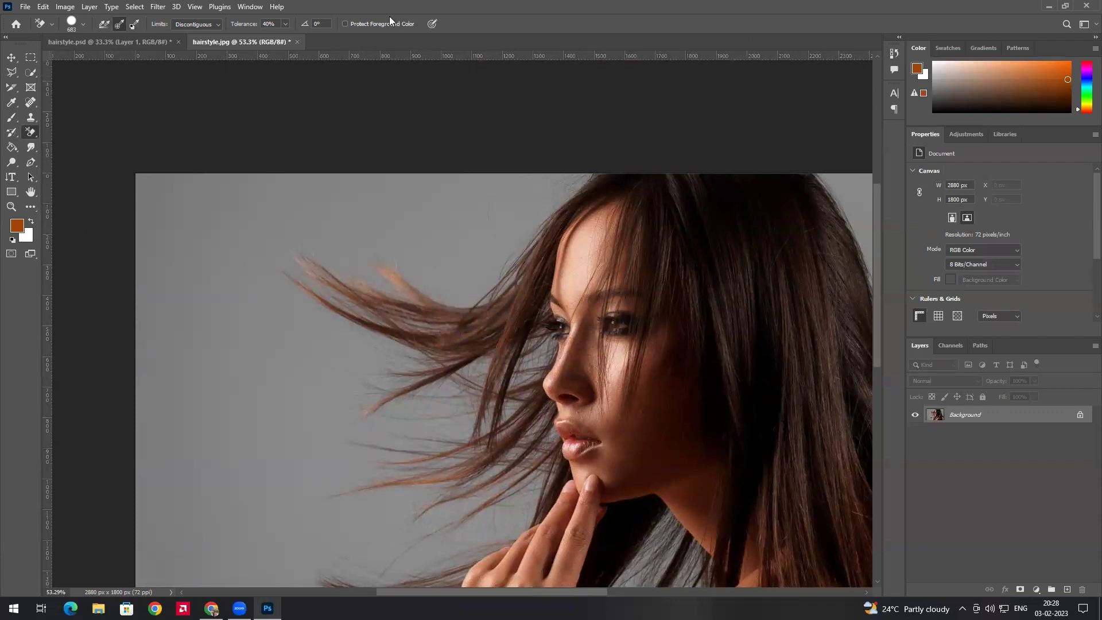
Set the foreground colour to a brown sampled from the woman's flying hair.
click(17, 227)
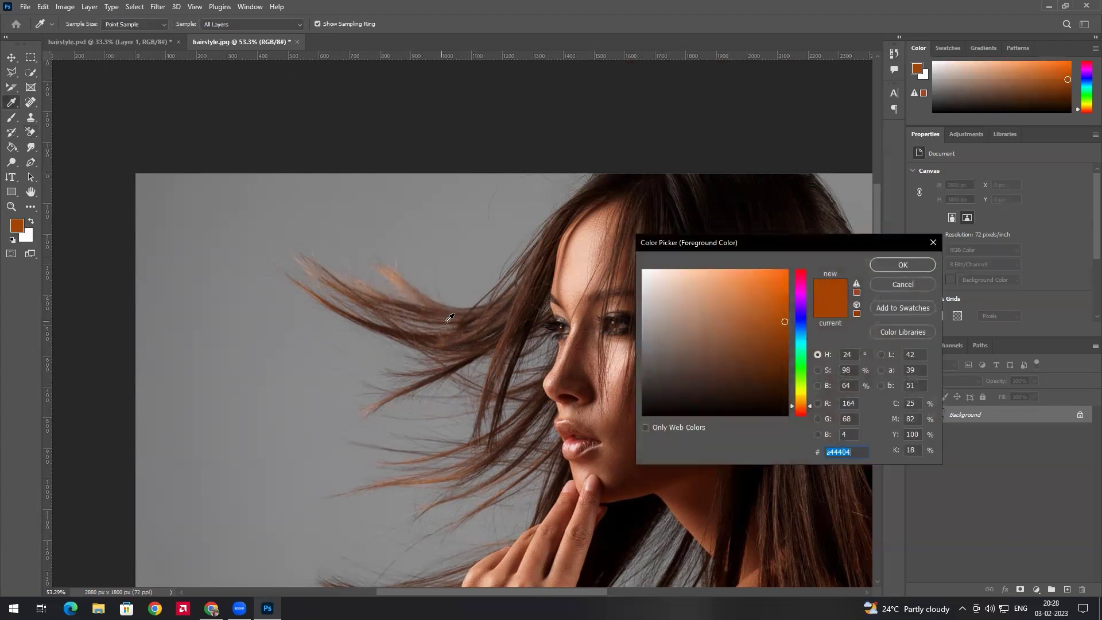
click(889, 286)
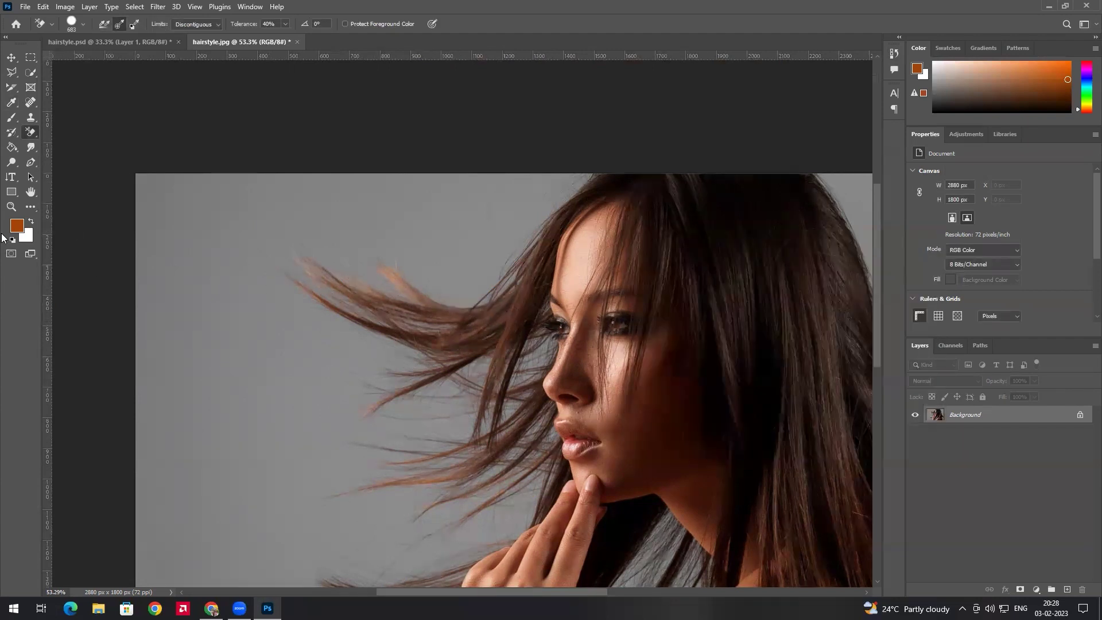
click(19, 227)
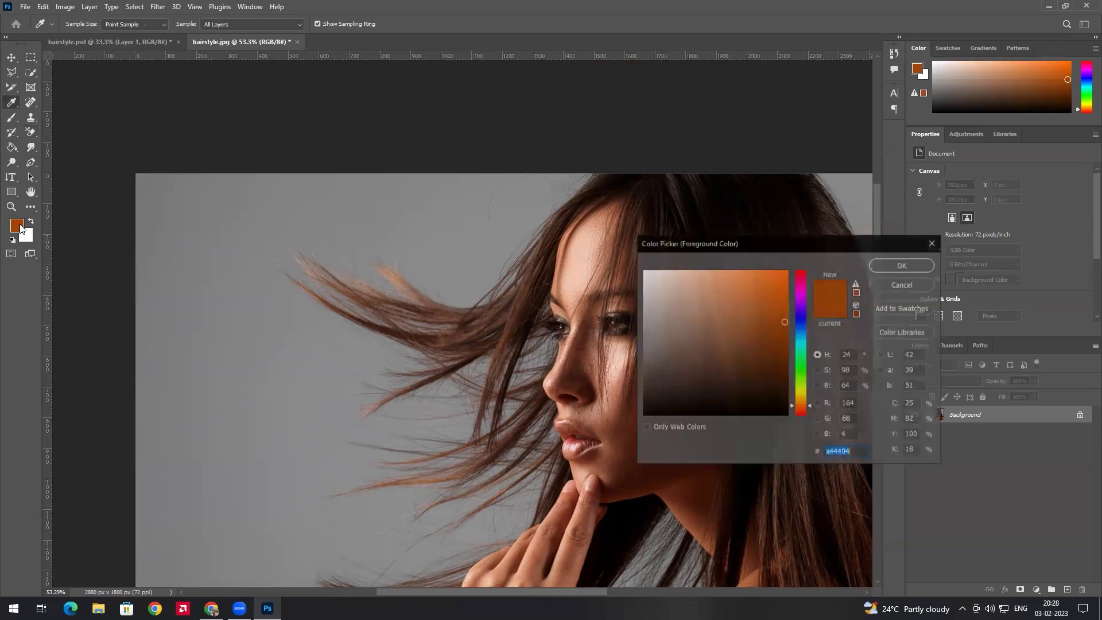
click(481, 330)
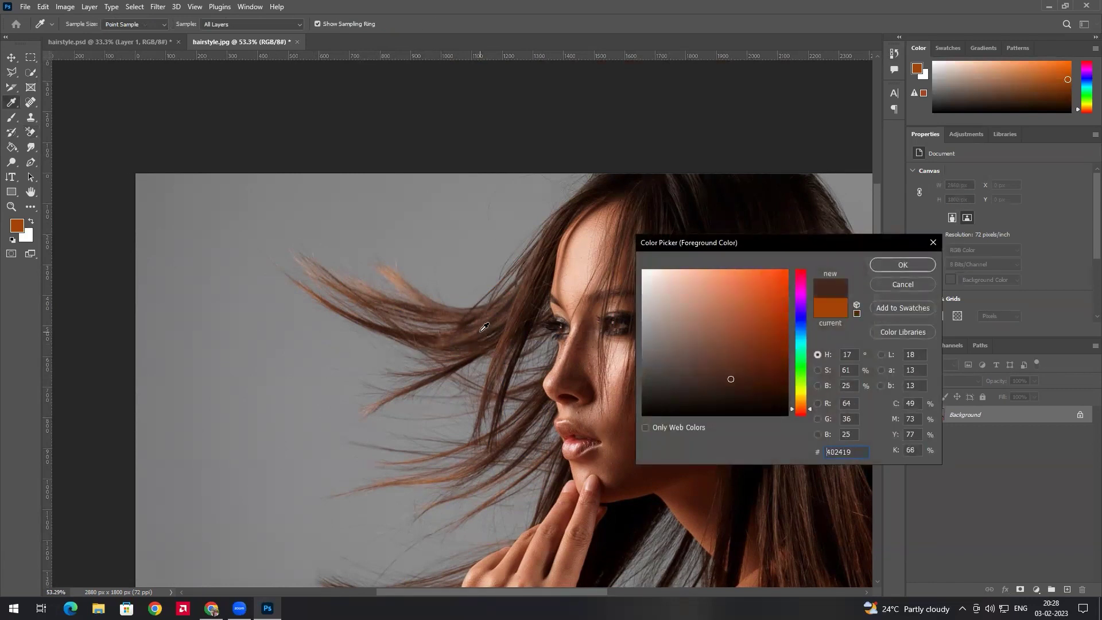
click(484, 327)
click(485, 325)
click(889, 265)
Set the Background Eraser to 58% tolerance with Protect Foreground Color enabled, test it across the flying hair, and undo the strokes.
key(e)
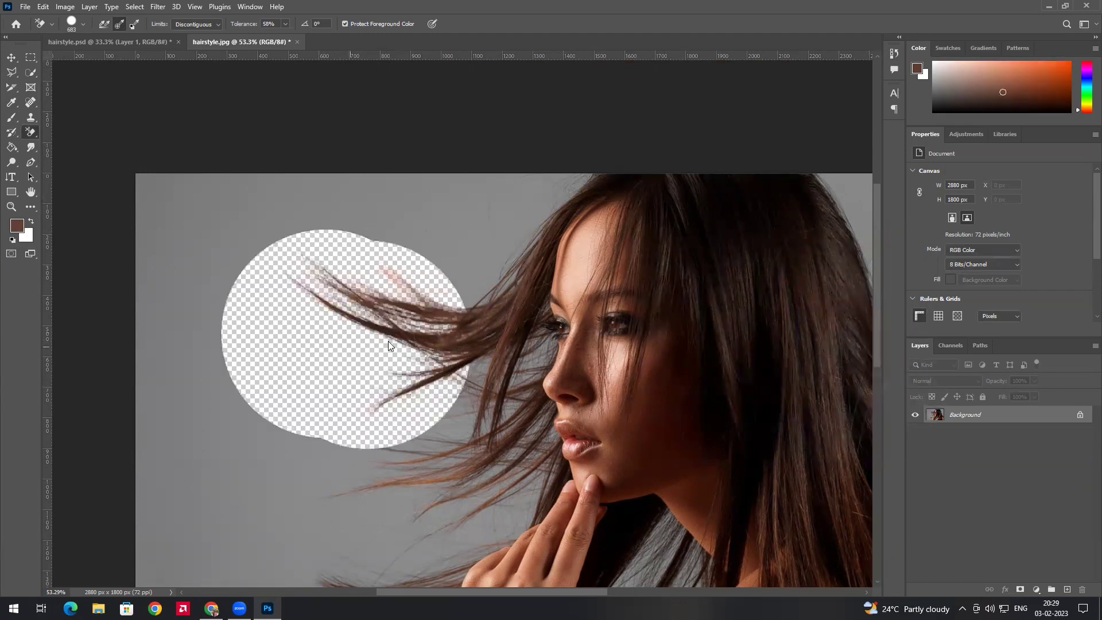
drag(388, 341, 419, 332)
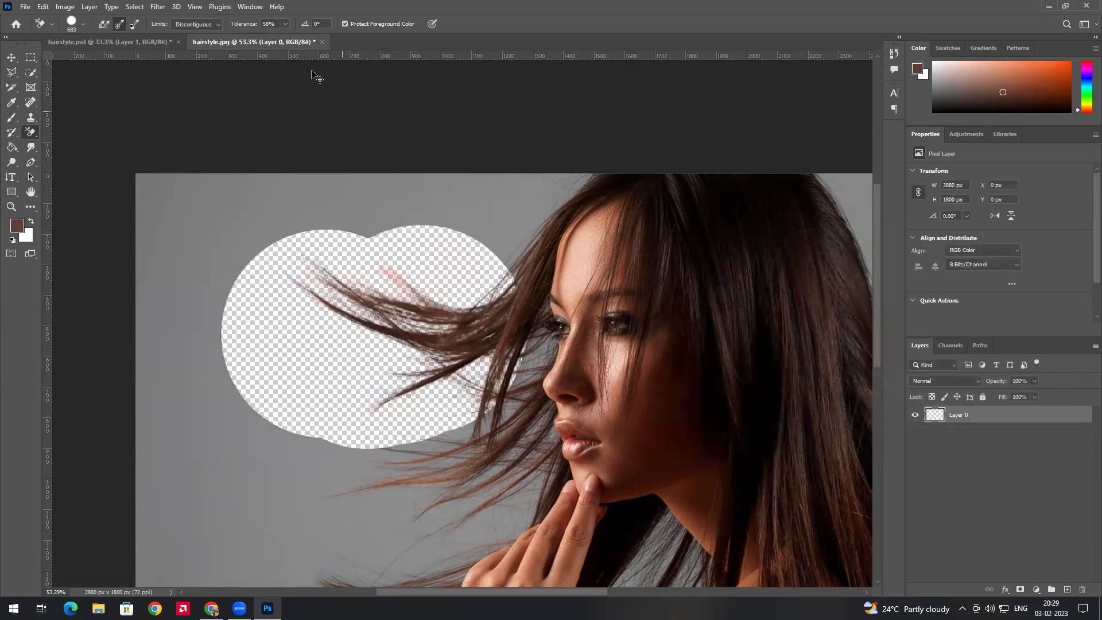
key(ctrl+z)
mouse_move(264, 315)
mouse_down()
mouse_move(298, 340)
mouse_move(366, 355)
mouse_move(436, 330)
mouse_move(392, 305)
mouse_up()
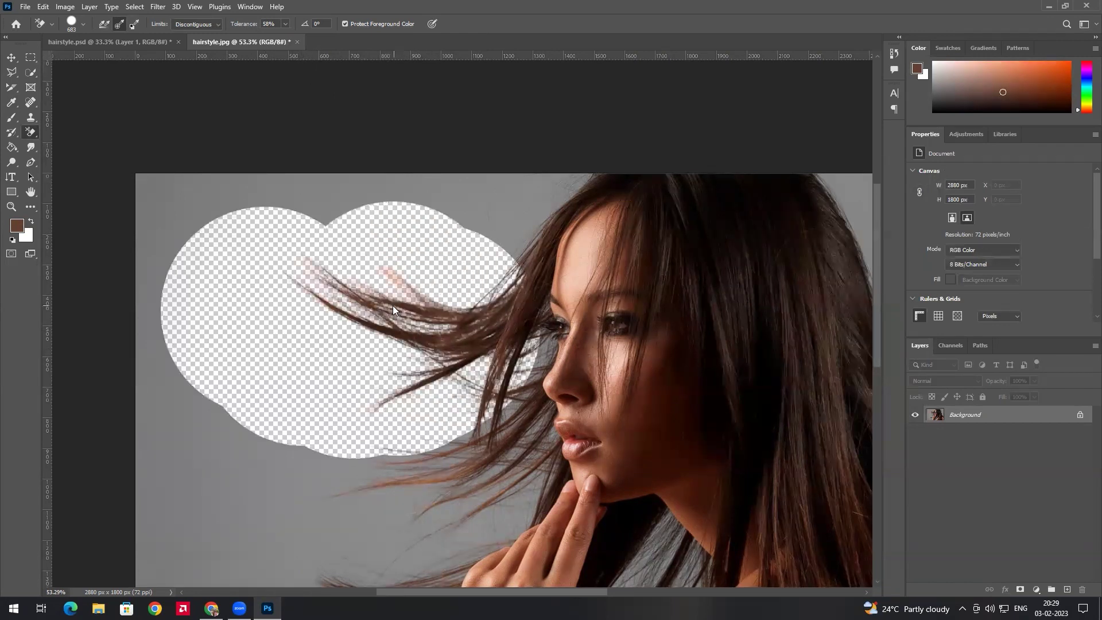
key(ctrl+z)
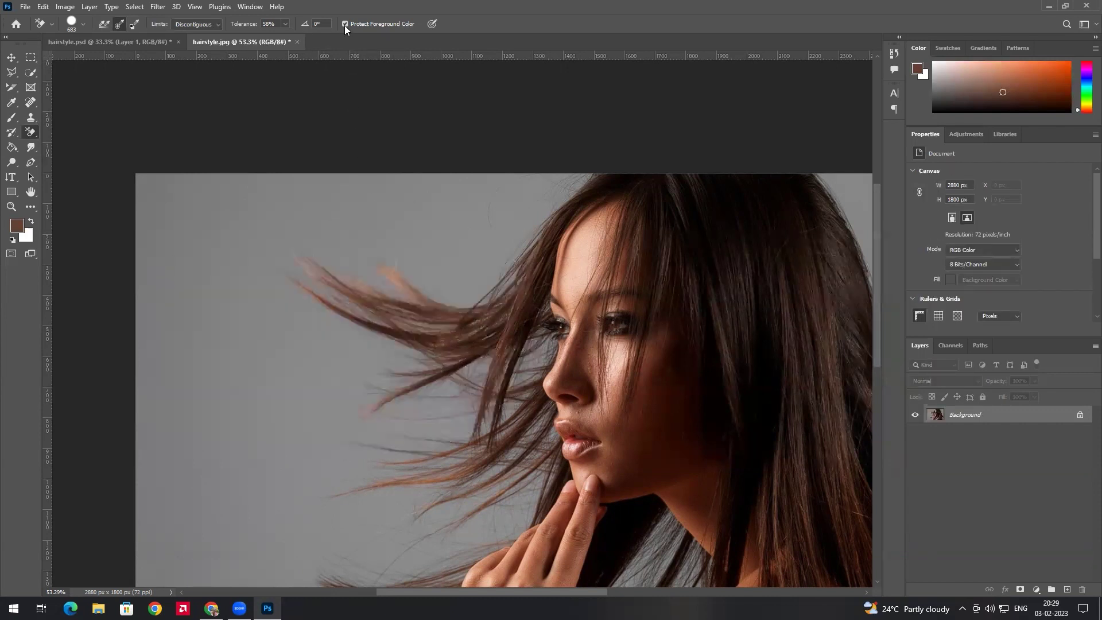
Compare erasing across the flying hair with Protect Foreground Color off and on again, undoing each stroke.
mouse_move(241, 266)
mouse_down()
mouse_move(269, 303)
mouse_move(365, 334)
mouse_move(410, 337)
mouse_move(440, 319)
mouse_up()
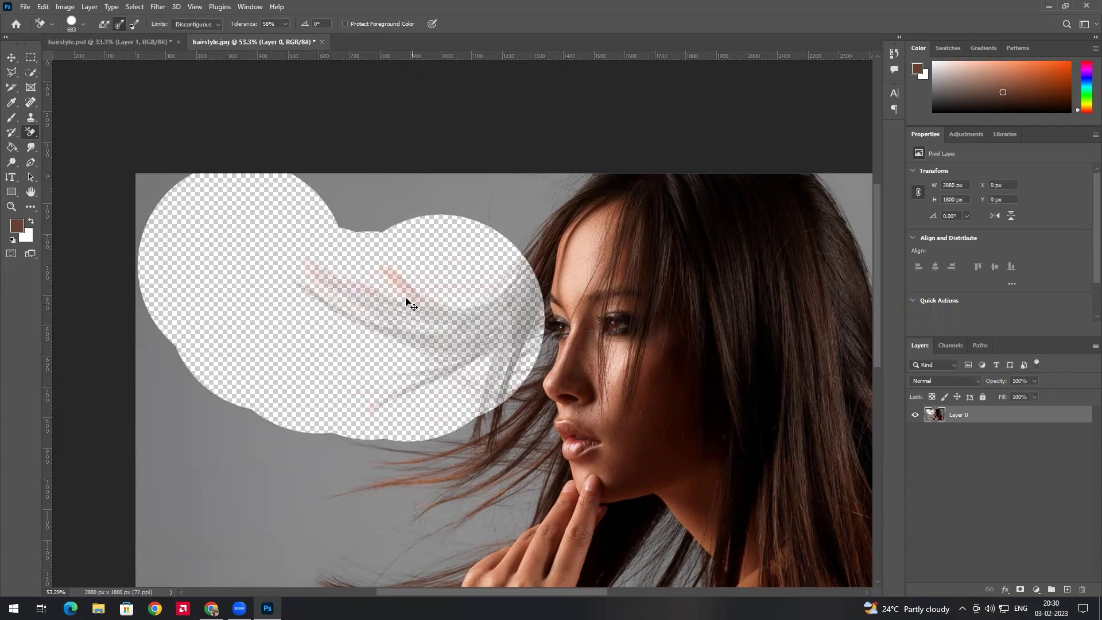
key(ctrl+z)
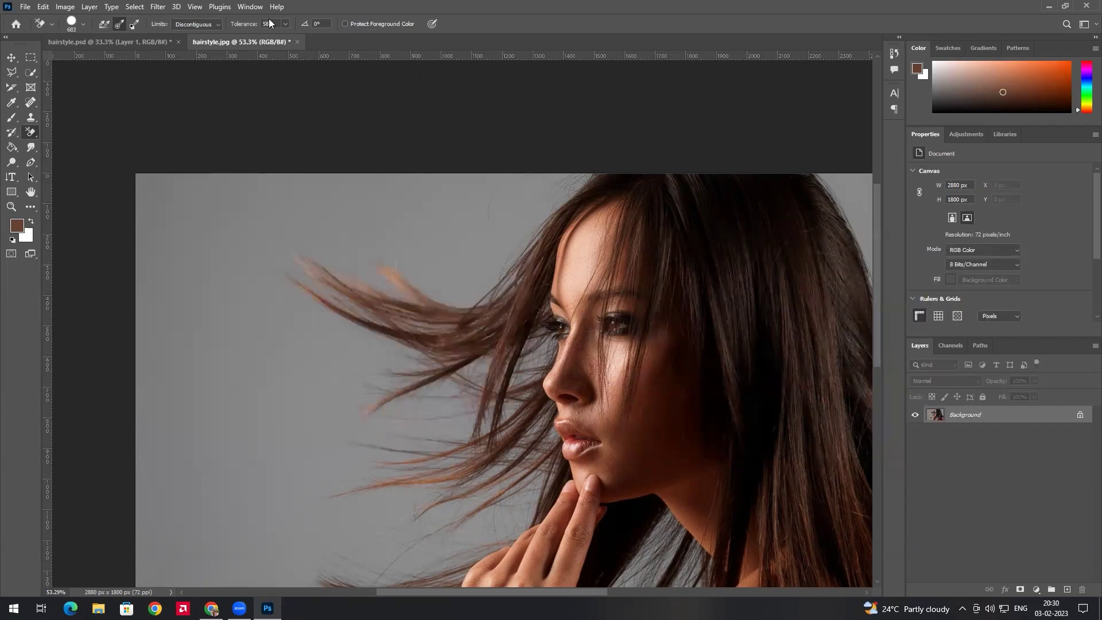
drag(247, 278, 402, 339)
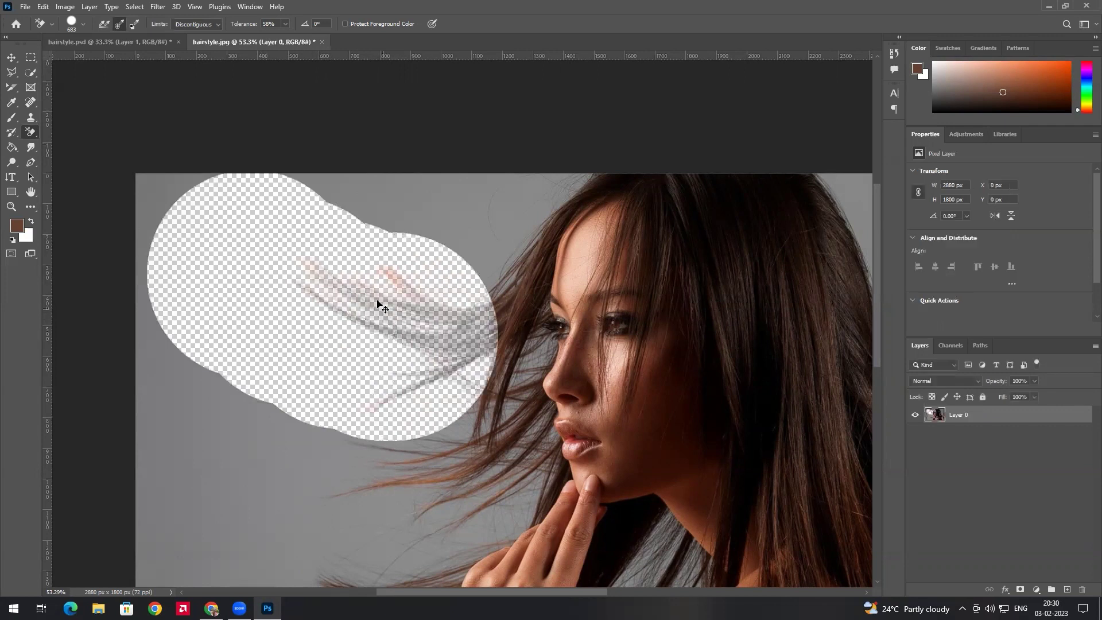
key(ctrl+z)
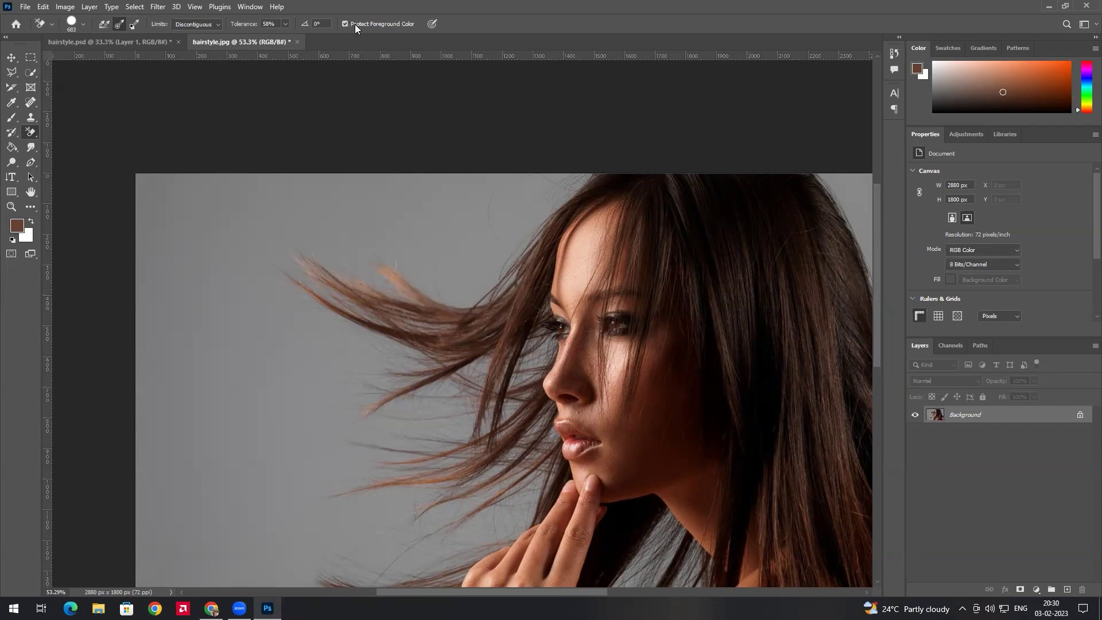
mouse_move(252, 257)
mouse_down()
mouse_move(331, 336)
mouse_move(403, 340)
mouse_move(457, 279)
mouse_move(430, 369)
mouse_move(482, 326)
mouse_up()
key(ctrl+z)
Set the Background Eraser's Limits to Contiguous and test-erase the grey backdrop beside and above the flying hair.
click(195, 24)
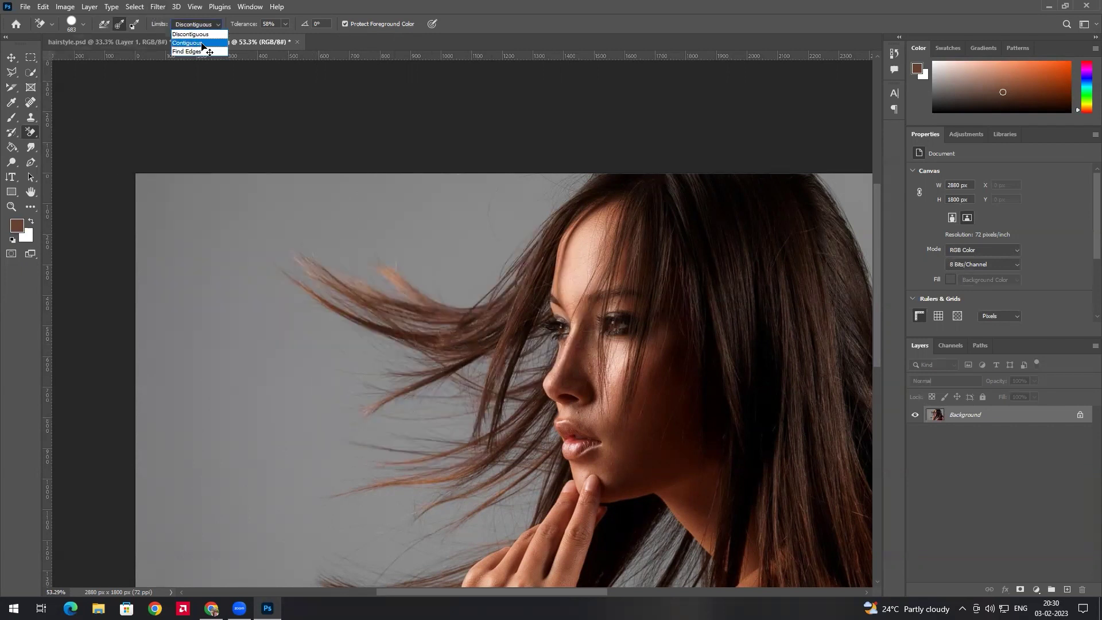
click(202, 43)
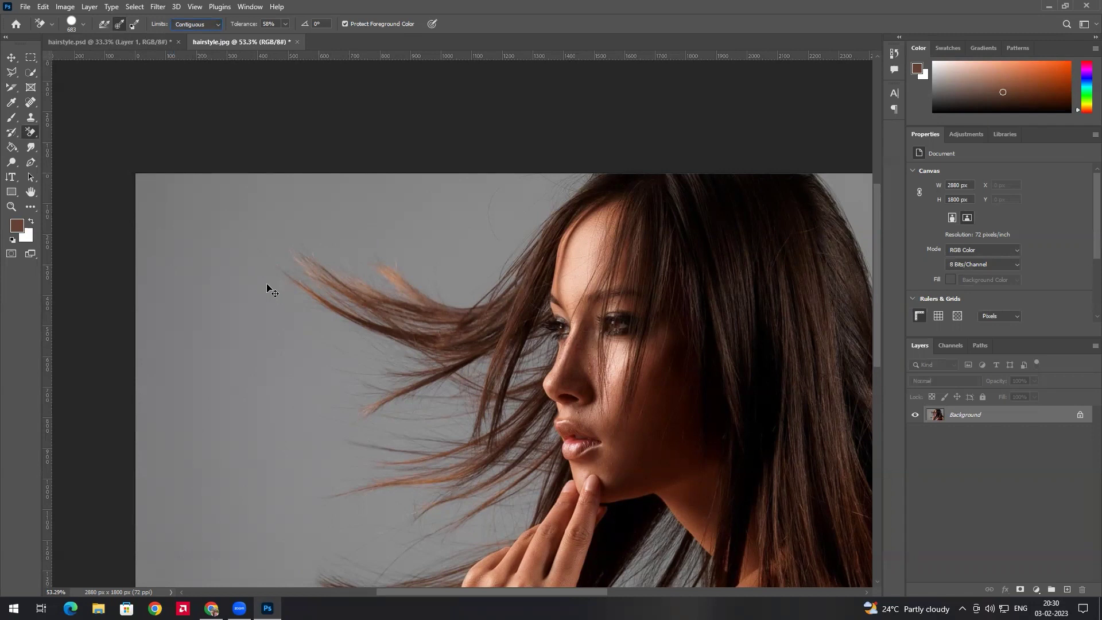
click(217, 296)
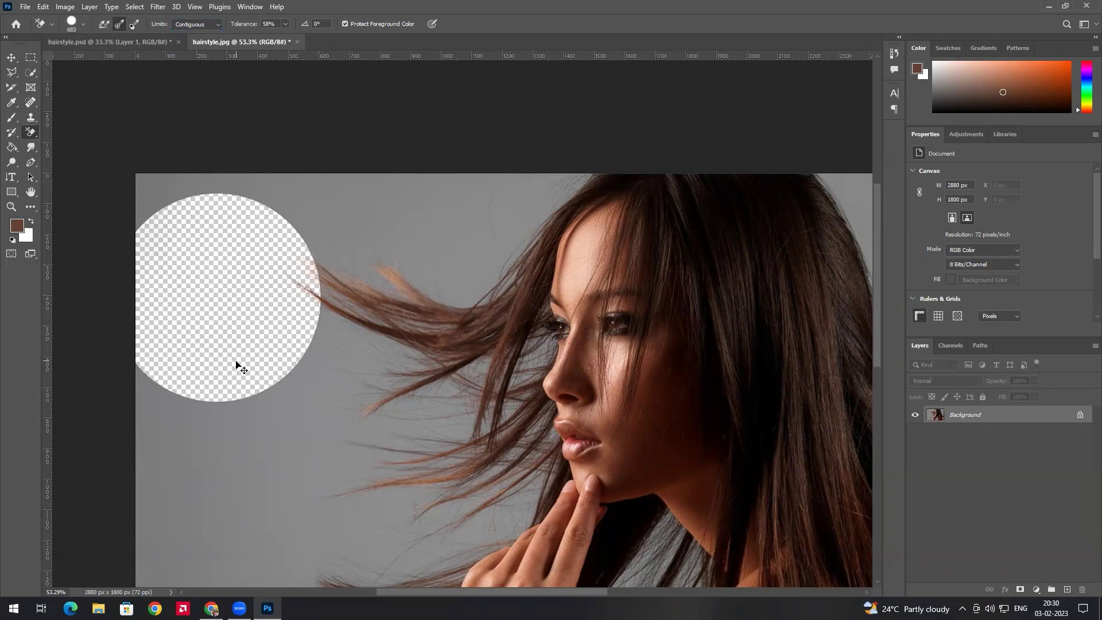
click(250, 403)
drag(280, 466, 288, 480)
click(213, 506)
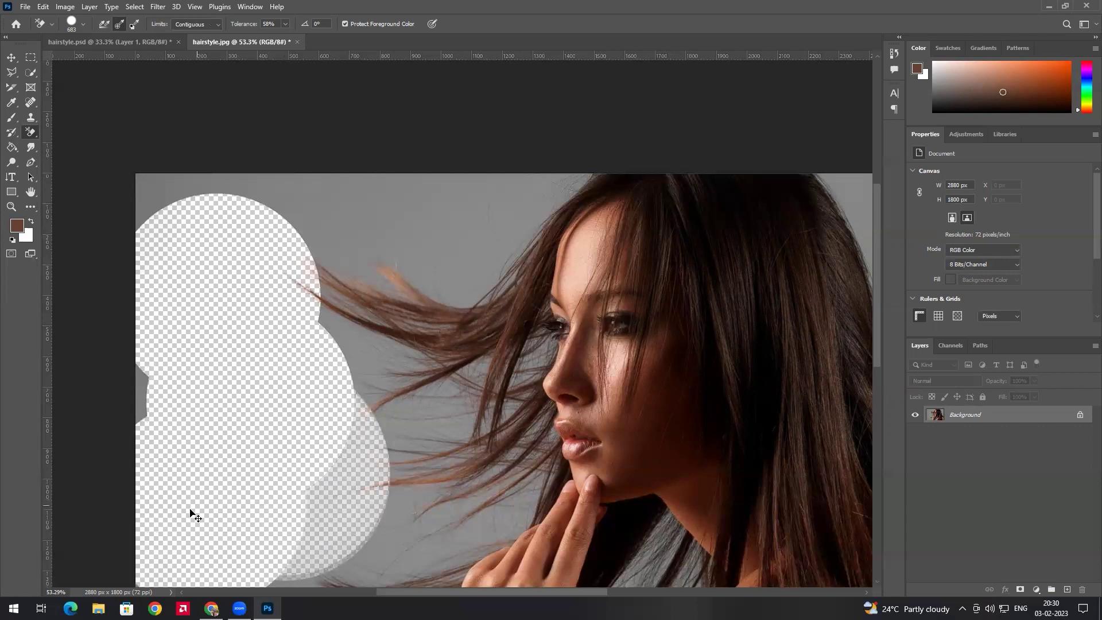
click(294, 380)
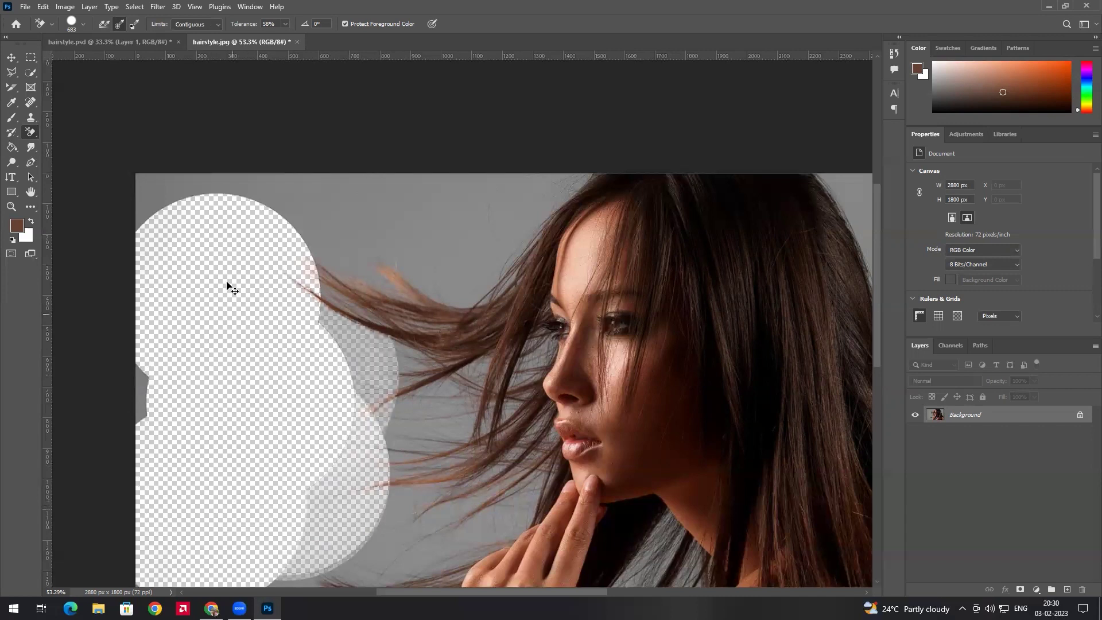
click(290, 229)
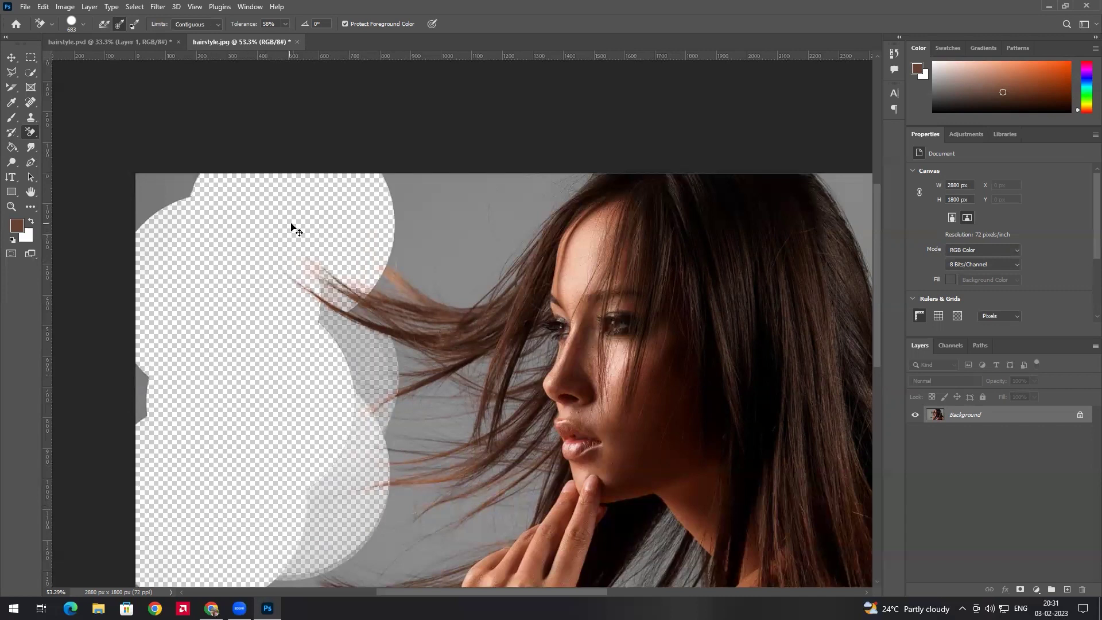
click(396, 226)
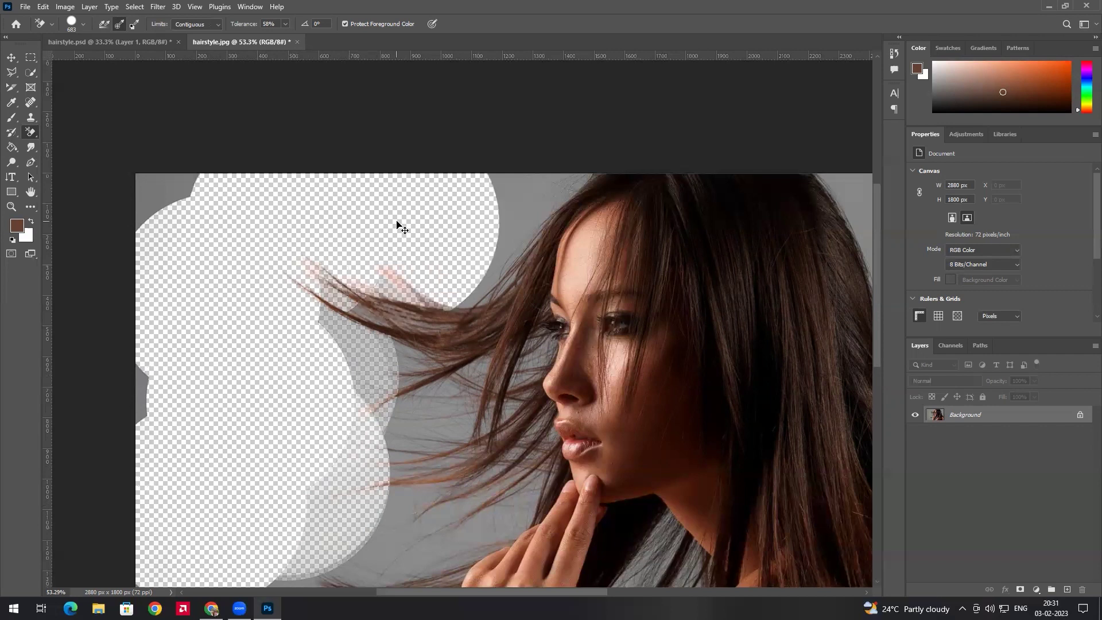
Undo all the eraser strokes made with Contiguous limits.
key(ctrl+z)
key(ctrl+z)
key(ctrl+z)
key(ctrl+z)
key(ctrl+z)
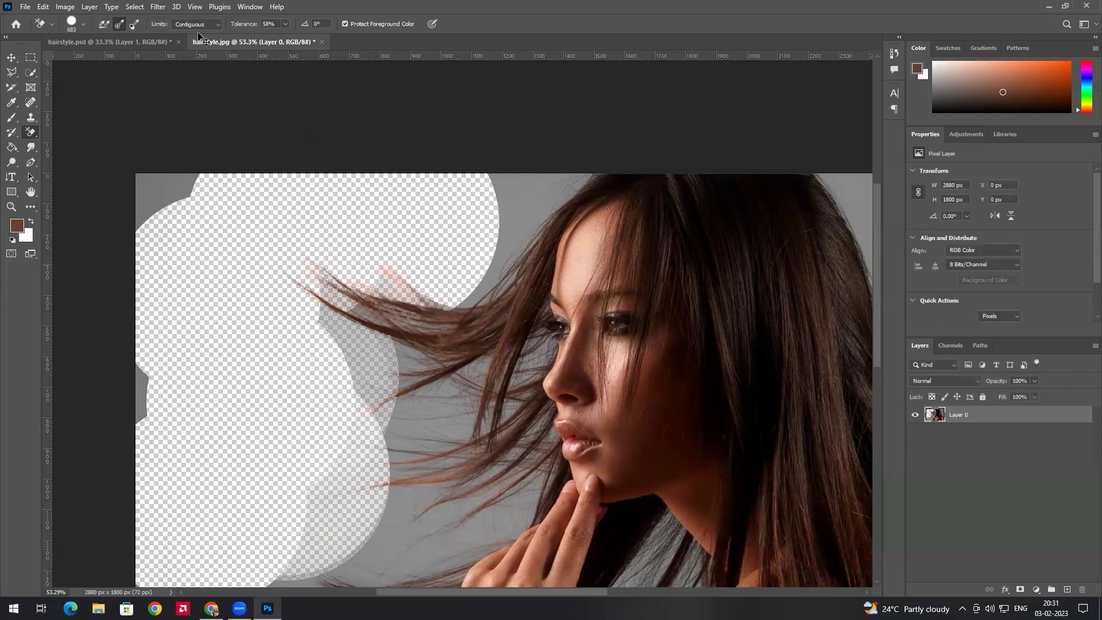
Test Contiguous erasing on the backdrop, between the hair strands and beside the face, and revert the photo.
scroll(540, 387, up, 1)
scroll(540, 385, up, 10)
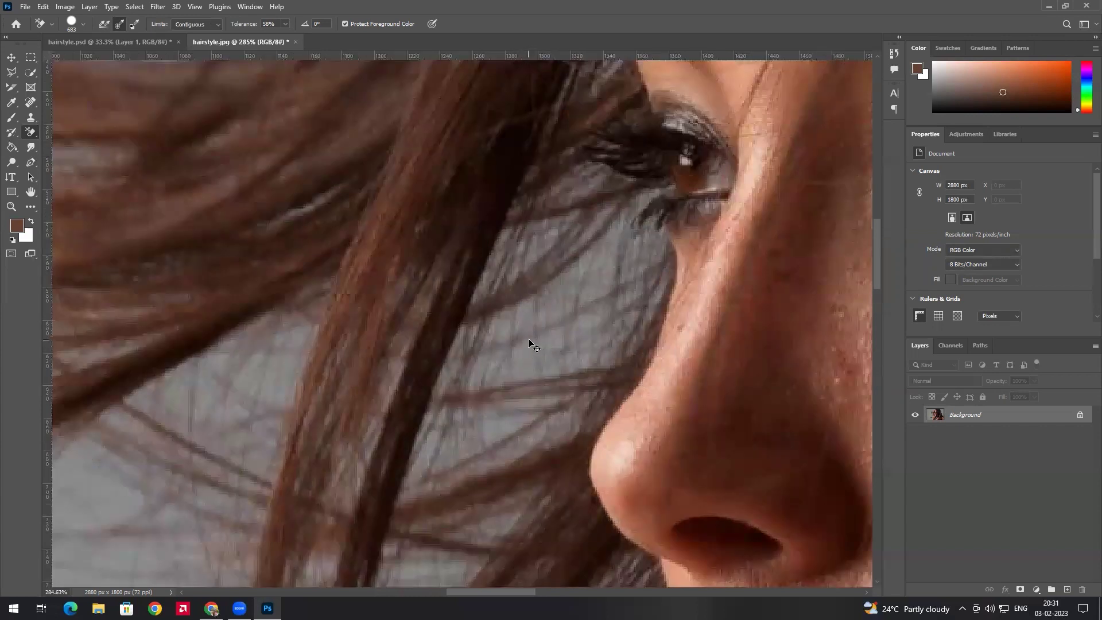
scroll(556, 329, down, 8)
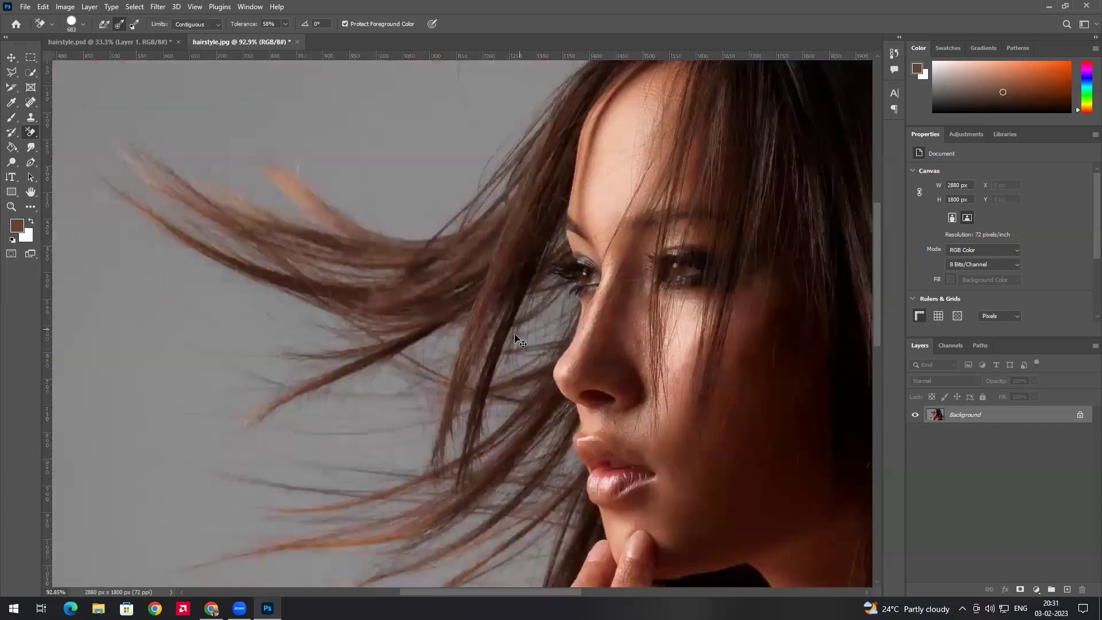
click(163, 367)
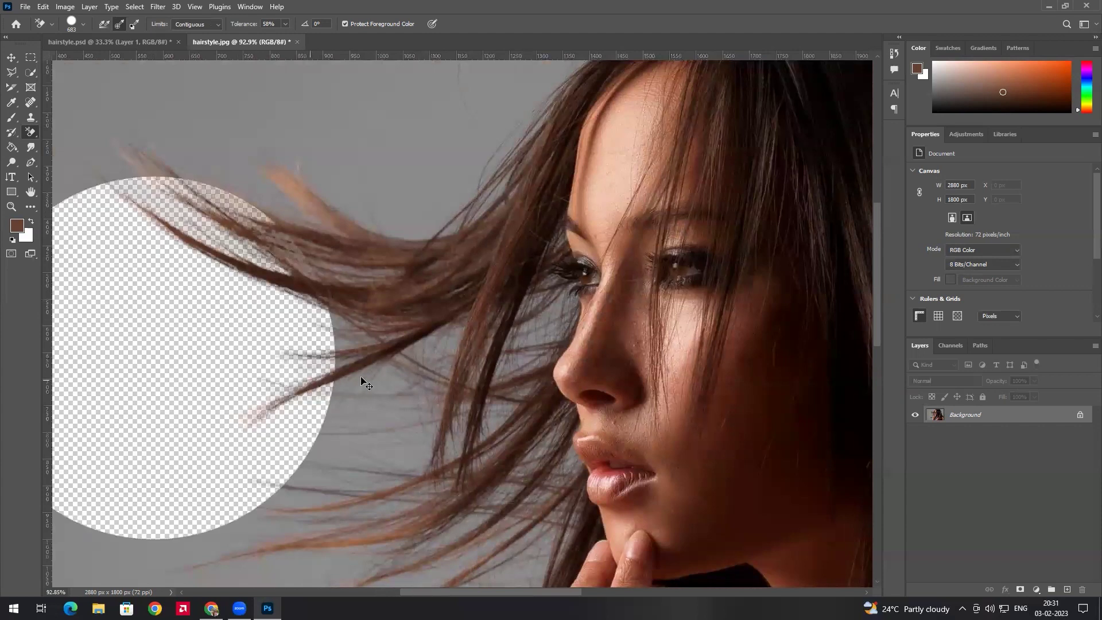
click(417, 372)
click(538, 327)
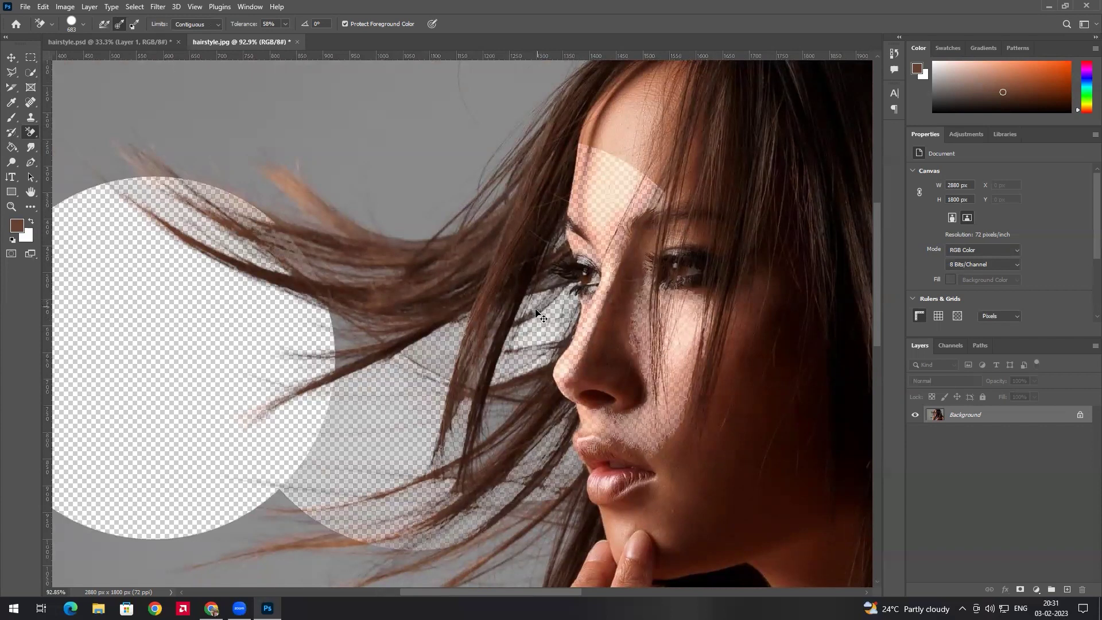
key(F12)
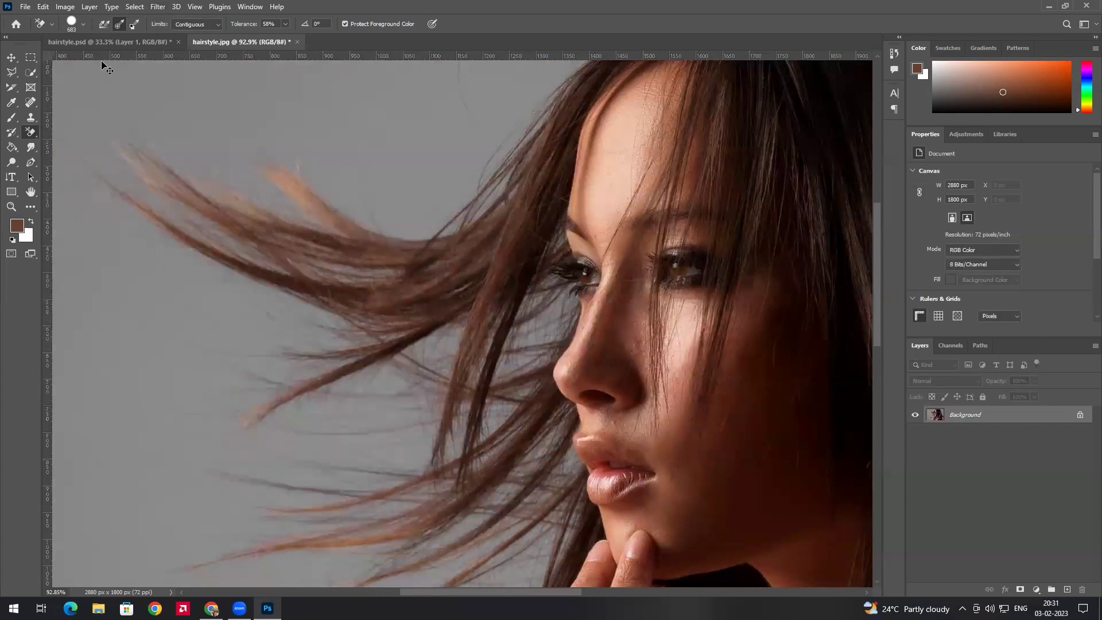
Set the Background Eraser's Limits to Discontiguous and try it around the flying hair.
click(198, 24)
click(195, 35)
drag(230, 213, 571, 281)
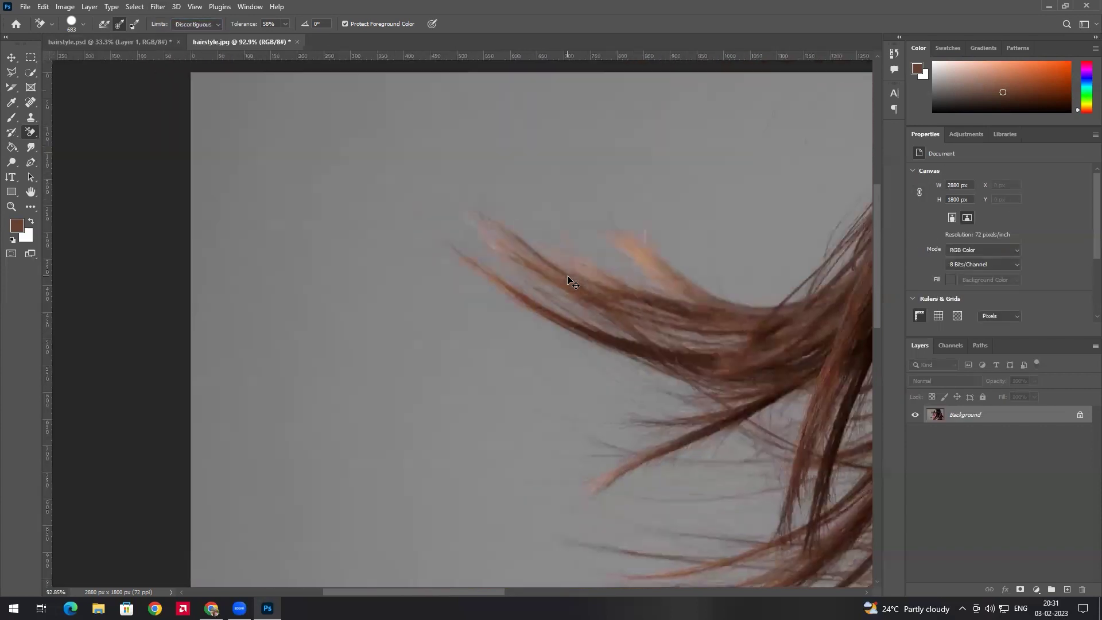
mouse_move(345, 235)
mouse_down()
mouse_move(377, 309)
mouse_move(461, 367)
mouse_move(697, 404)
mouse_up()
drag(717, 346, 547, 319)
mouse_move(532, 177)
mouse_down()
mouse_move(612, 206)
mouse_move(615, 321)
mouse_up()
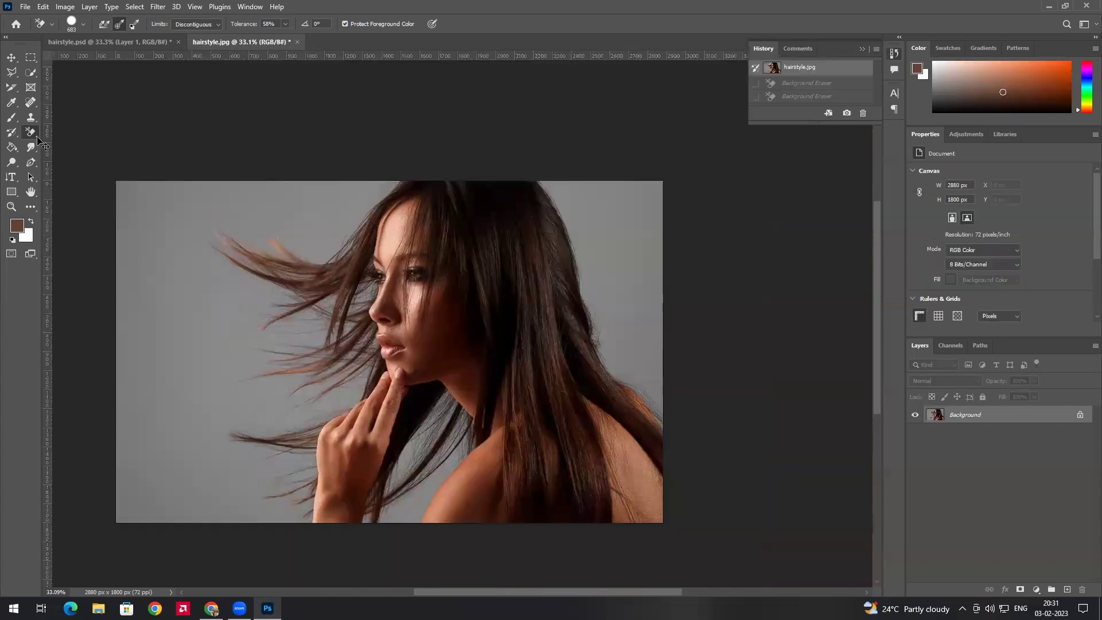
right_click(31, 132)
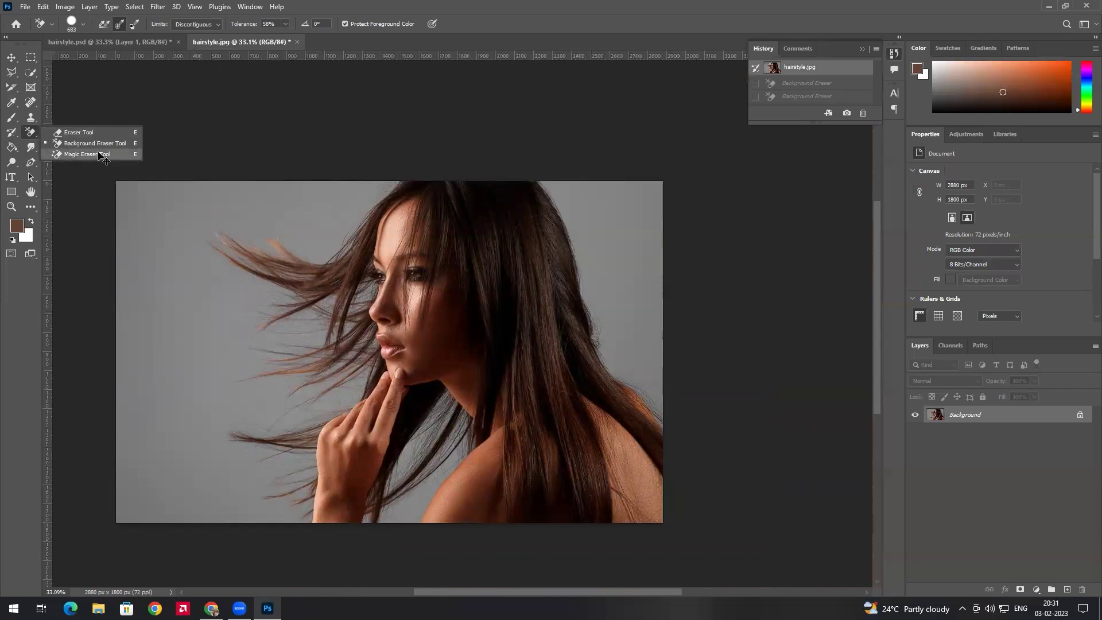
click(11, 72)
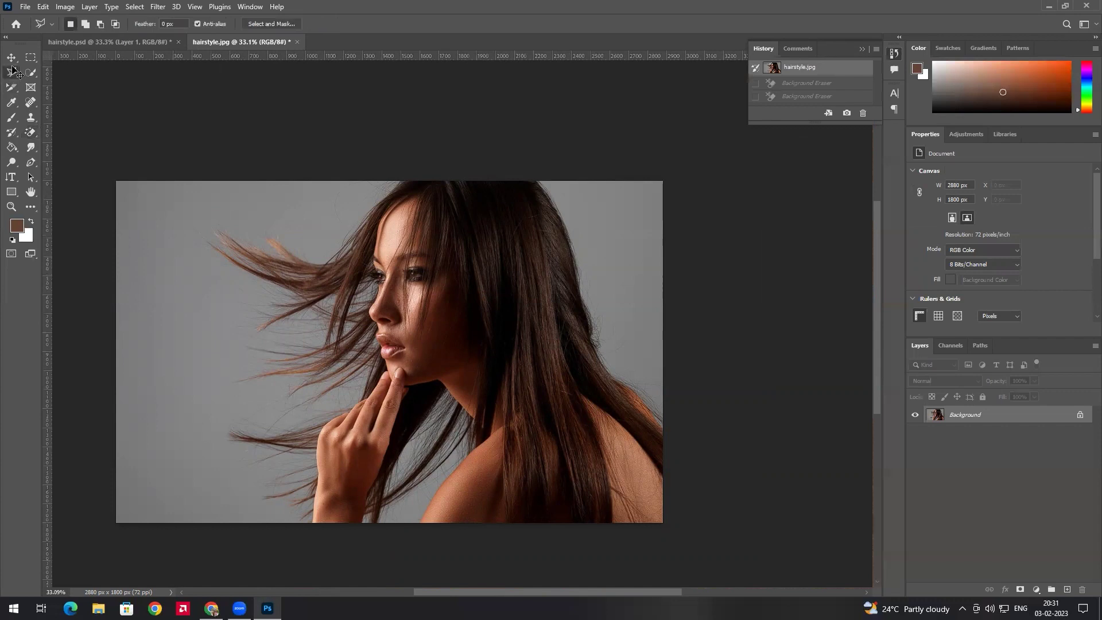
right_click(12, 70)
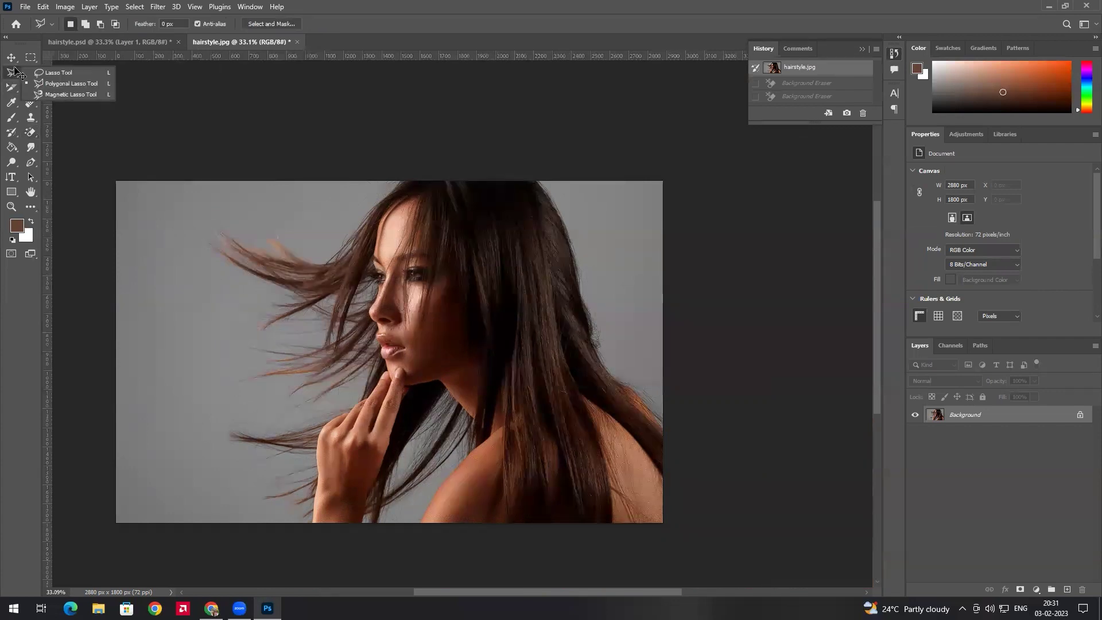
Choose the Magic Wand and open the [Cool GuY] {{a2zRG}} picture of the blue-and-white bat.
click(31, 73)
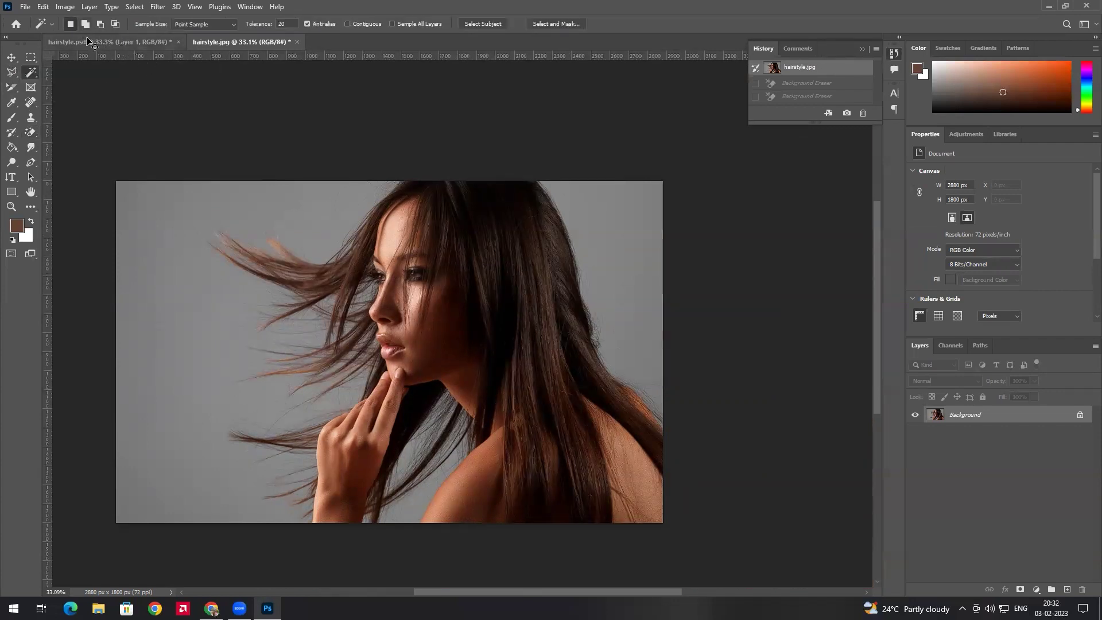
click(25, 7)
click(37, 29)
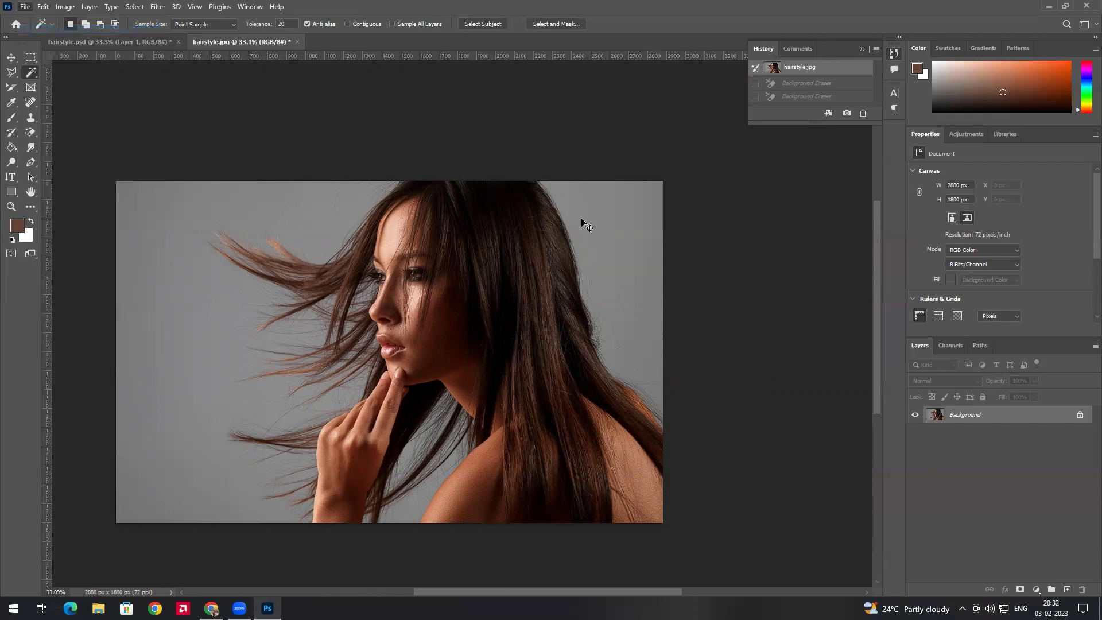
click(335, 113)
double_click(335, 112)
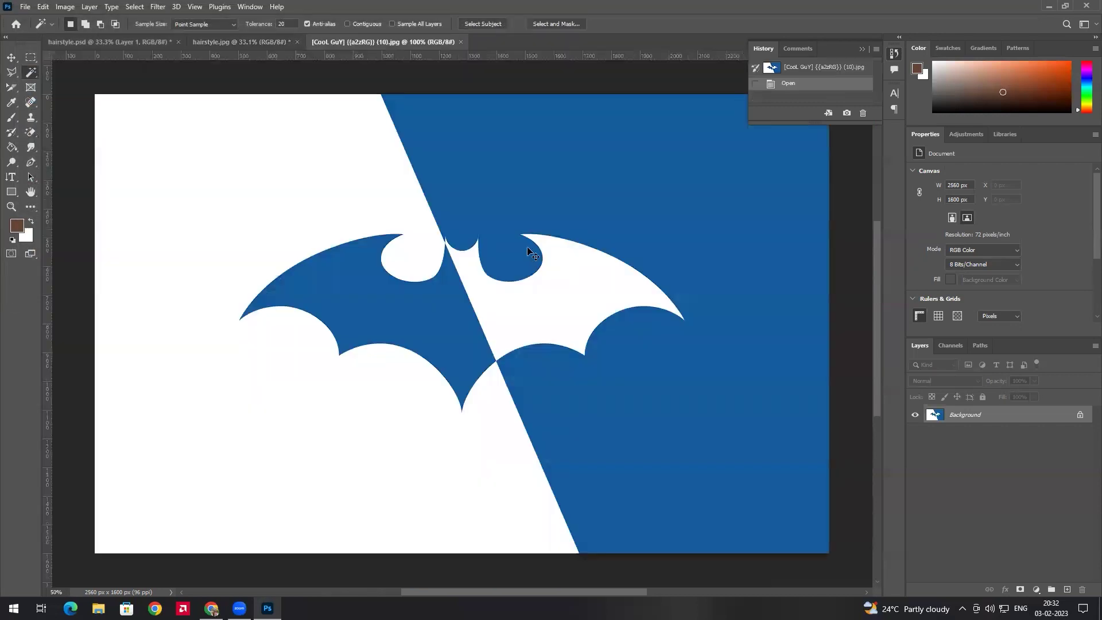
Select the blue areas of the bat picture with the Magic Wand and deselect them.
click(564, 195)
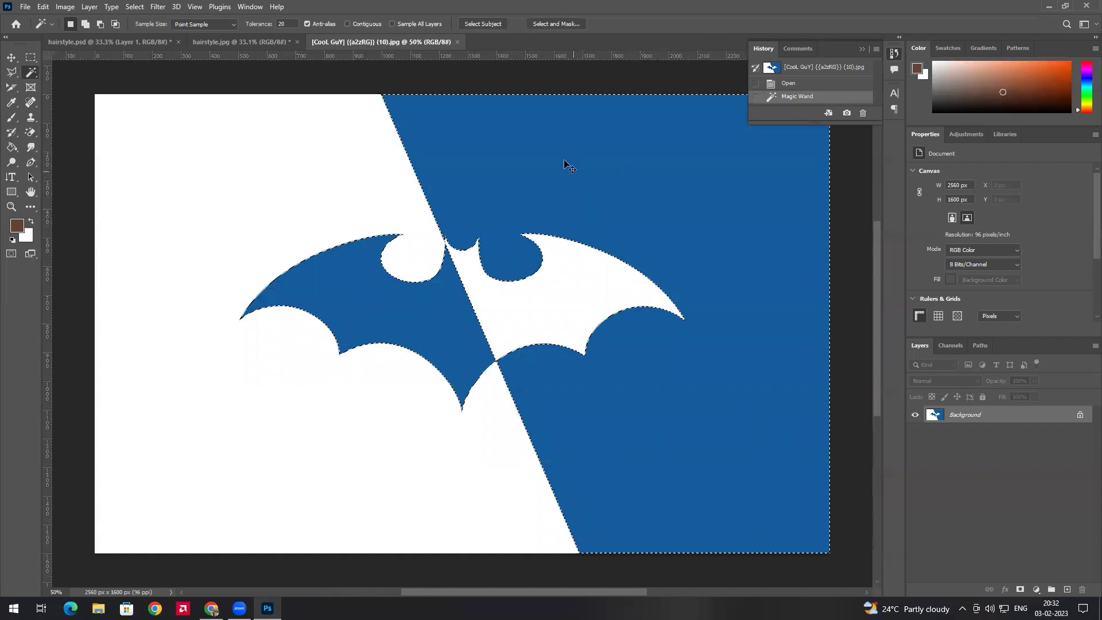
key(ctrl+d)
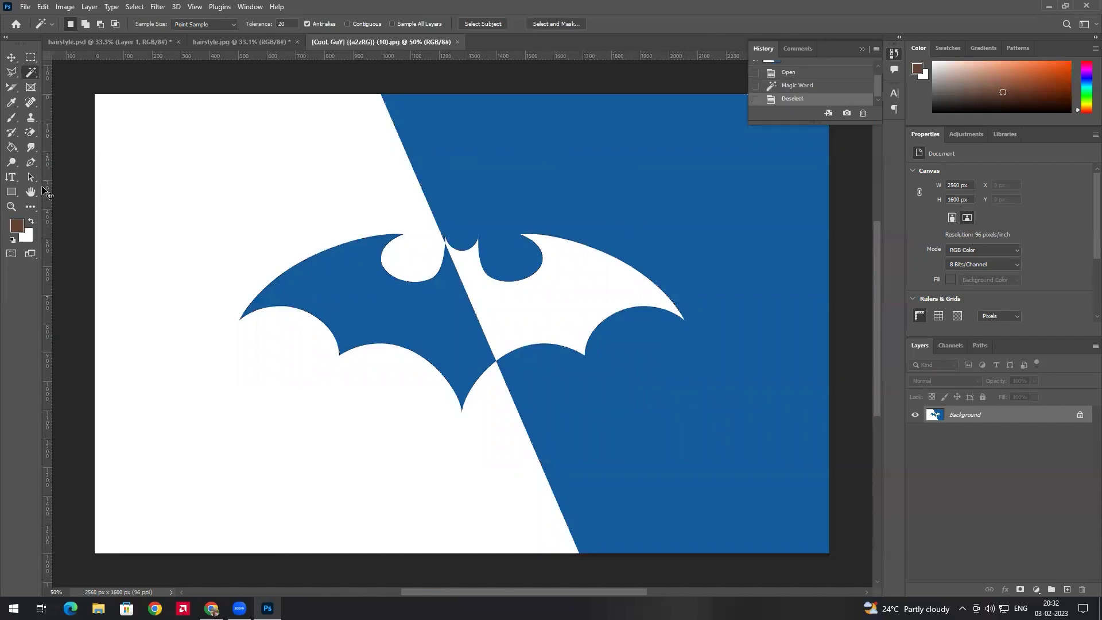
Test the Magic Eraser on the blue background and the blue half of the bat, and undo the erasures.
click(31, 132)
click(102, 155)
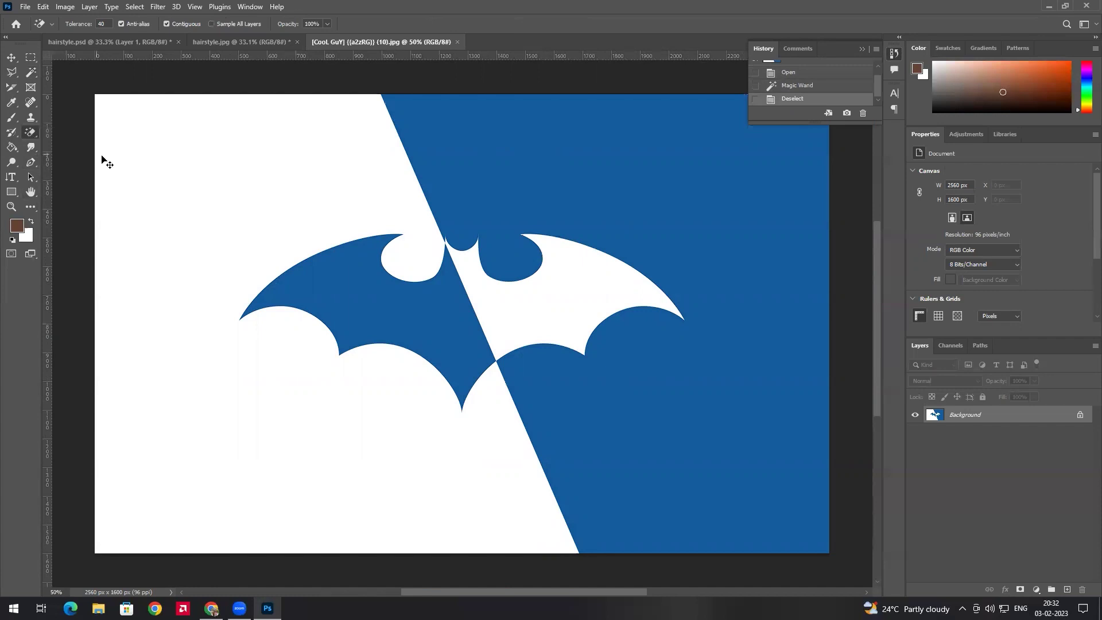
click(457, 178)
click(452, 290)
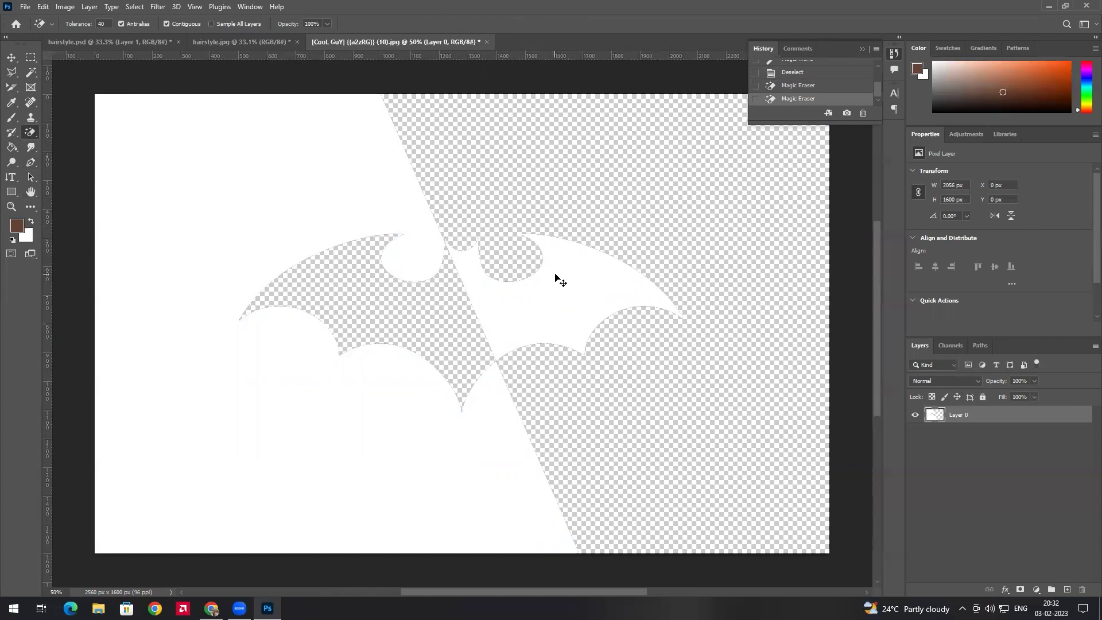
key(ctrl+z)
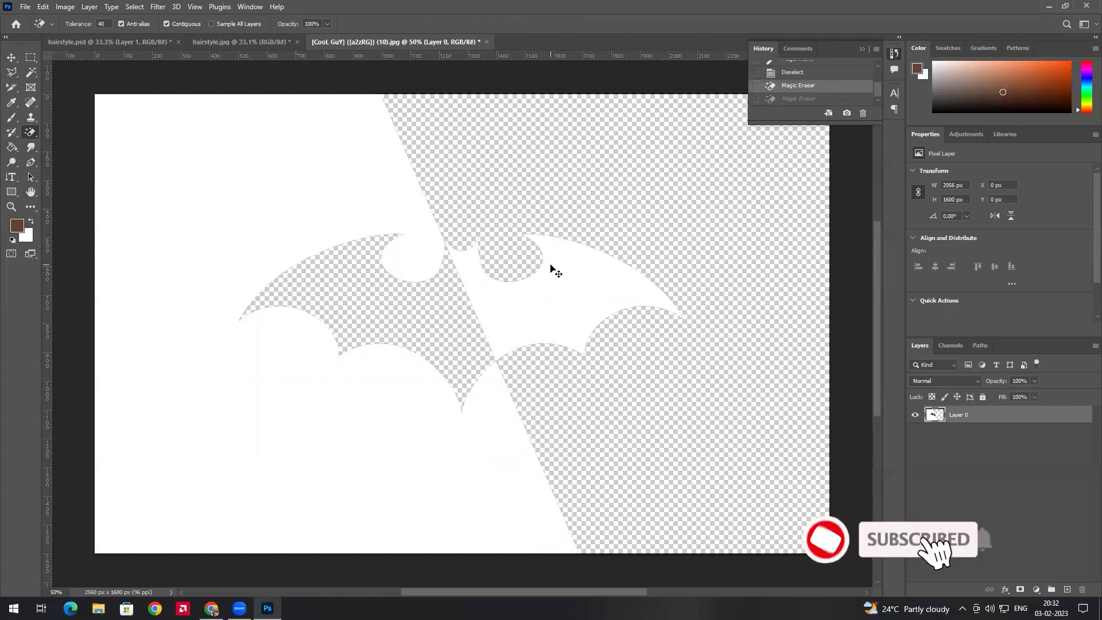
key(ctrl+z)
key(ctrl+z)
Select the white areas with the Magic Wand and clear the selection.
click(34, 74)
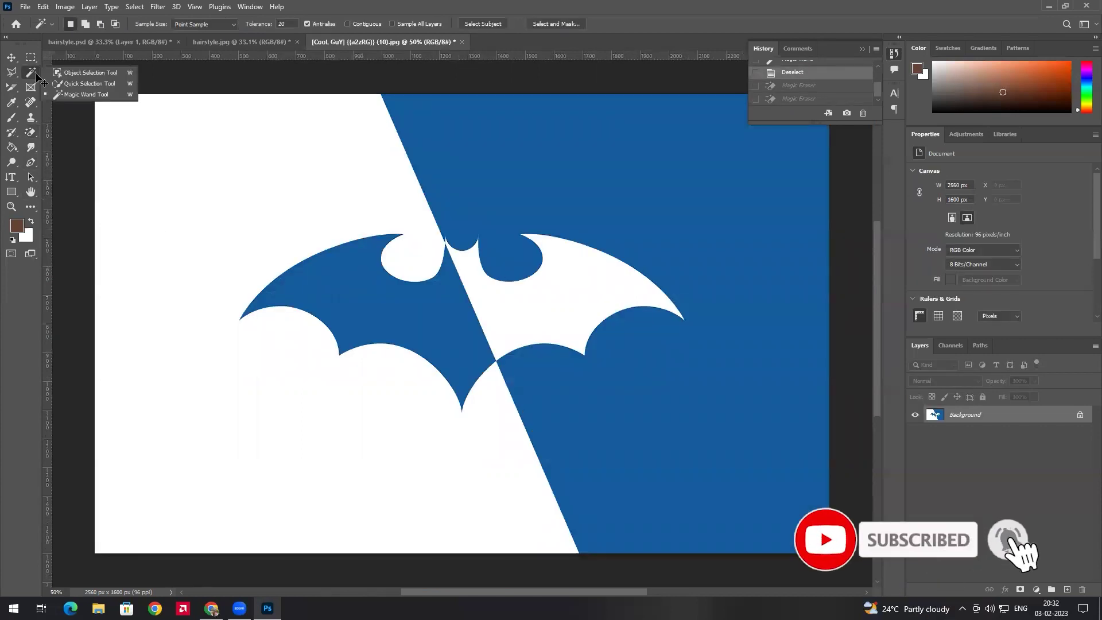
click(266, 202)
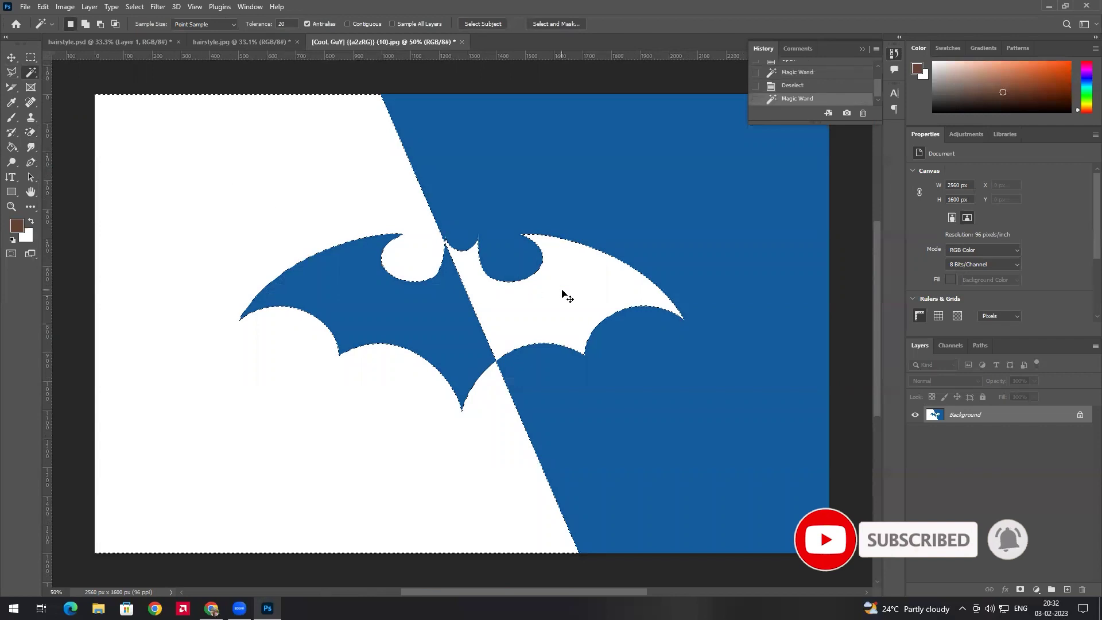
key(ctrl+d)
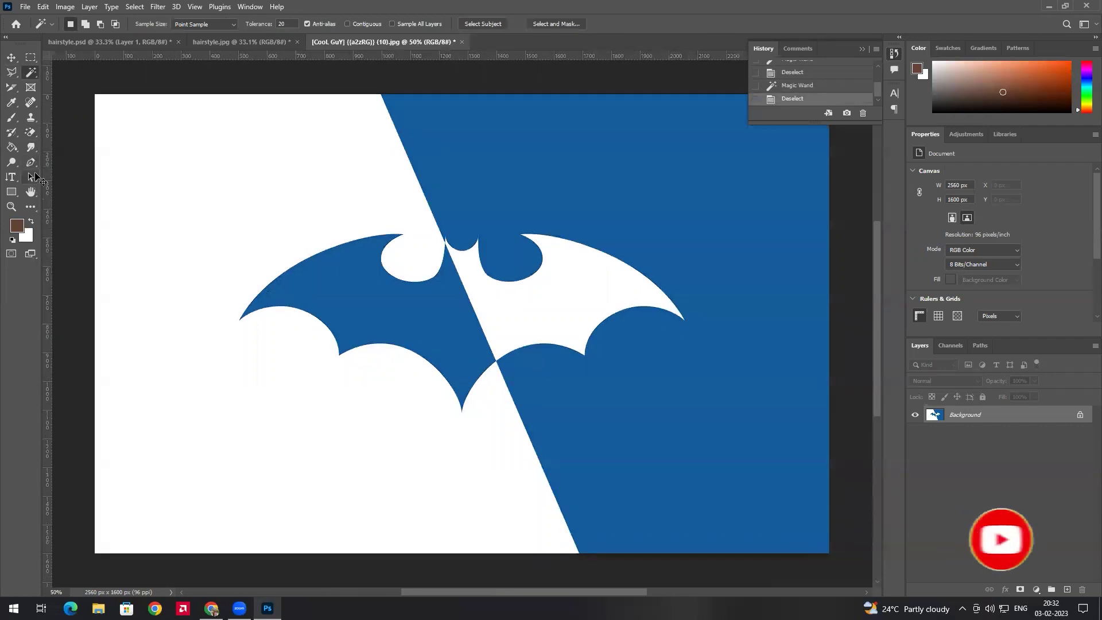
Erase the blue background and the bat's blue wing again with the Magic Eraser, and undo both erasures.
click(31, 132)
click(80, 157)
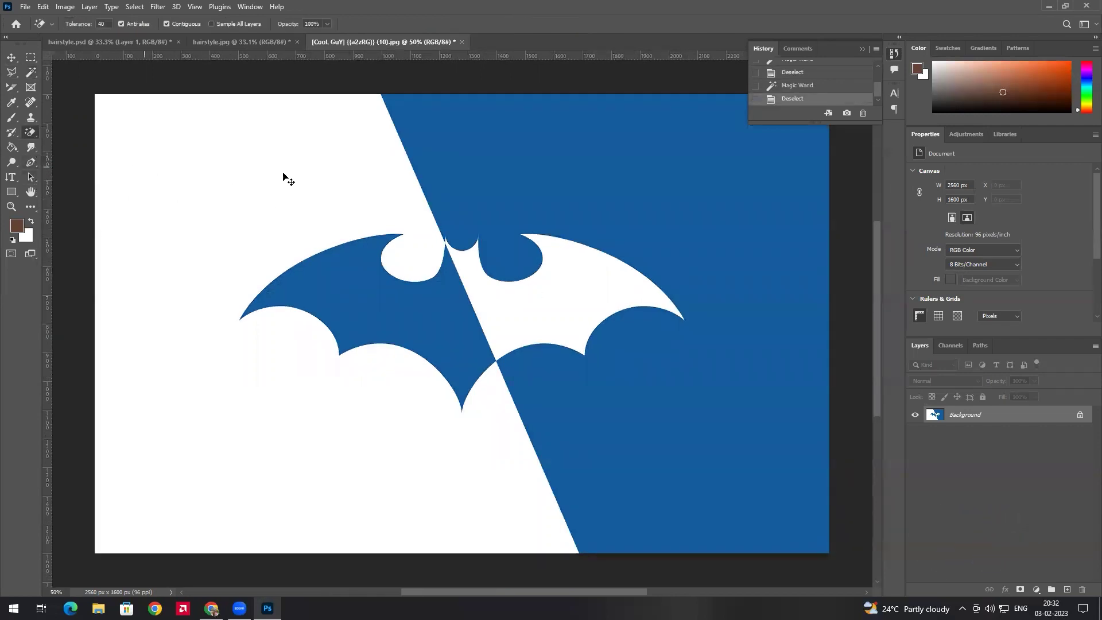
click(497, 203)
click(439, 296)
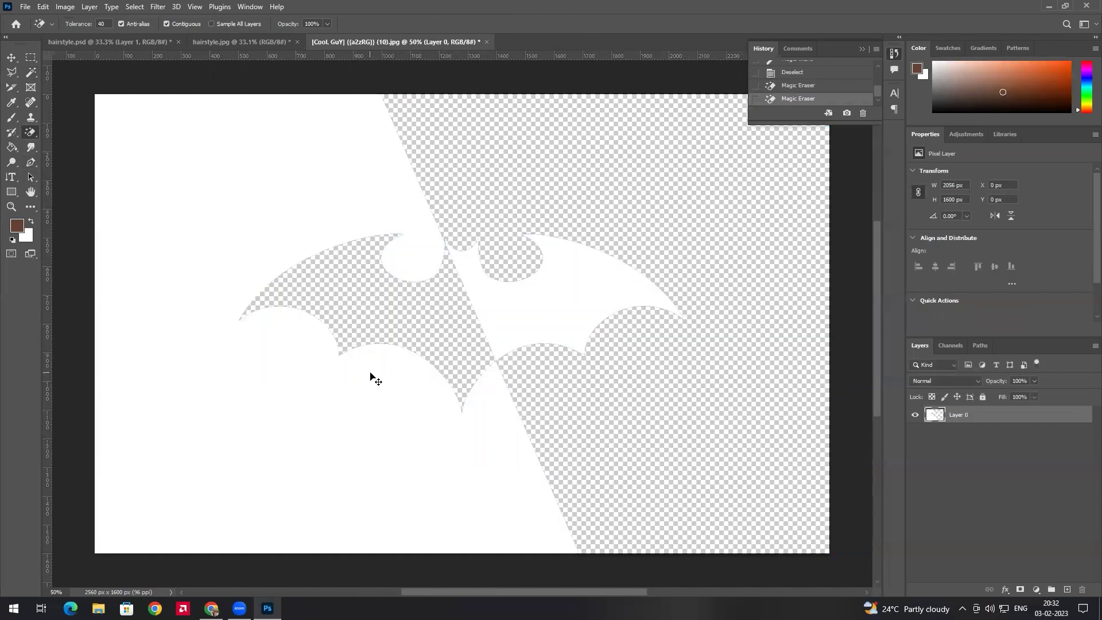
key(ctrl+z)
key(ctrl+z)
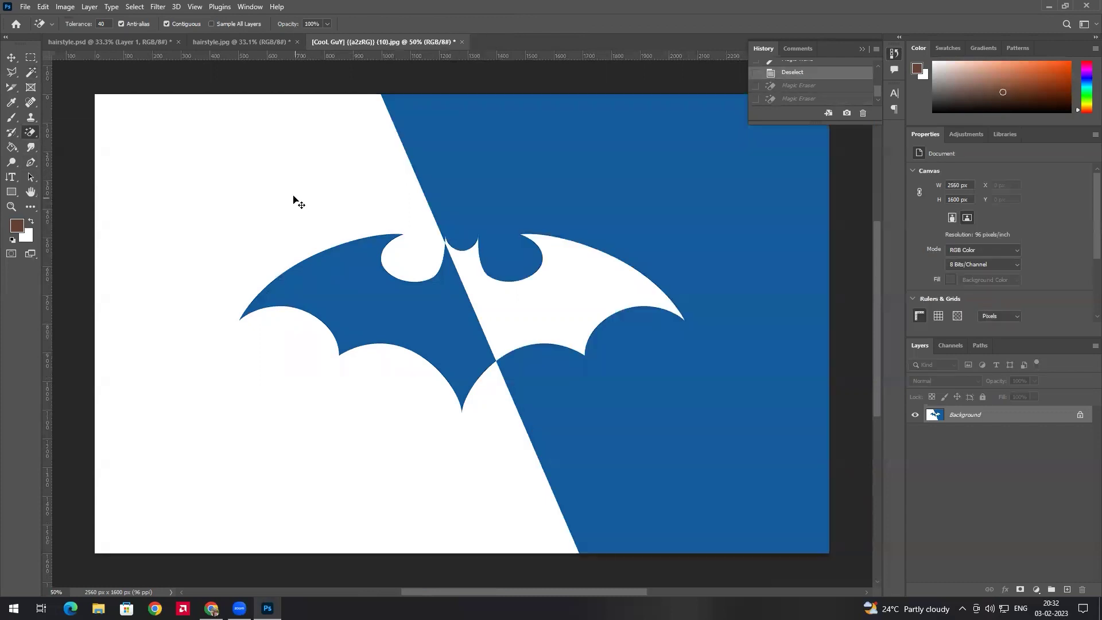